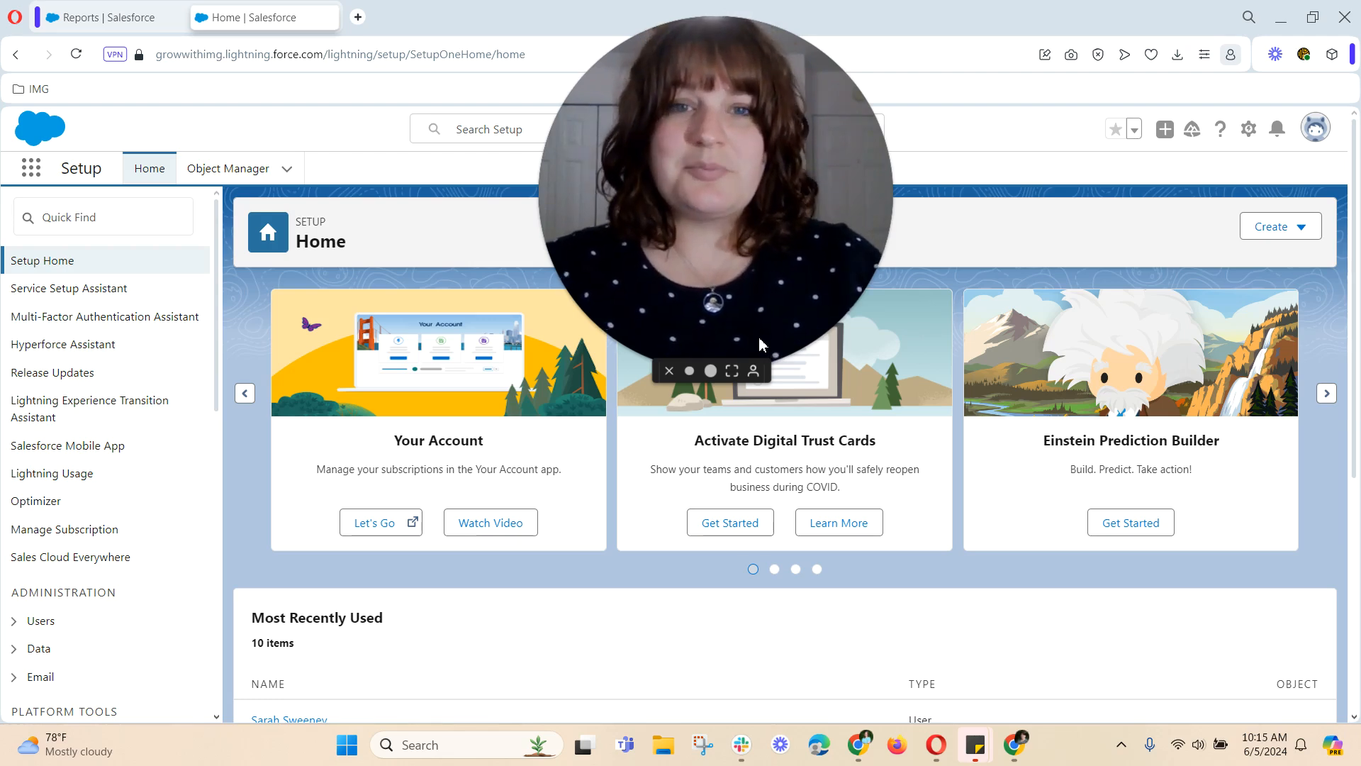
left_click(689, 370)
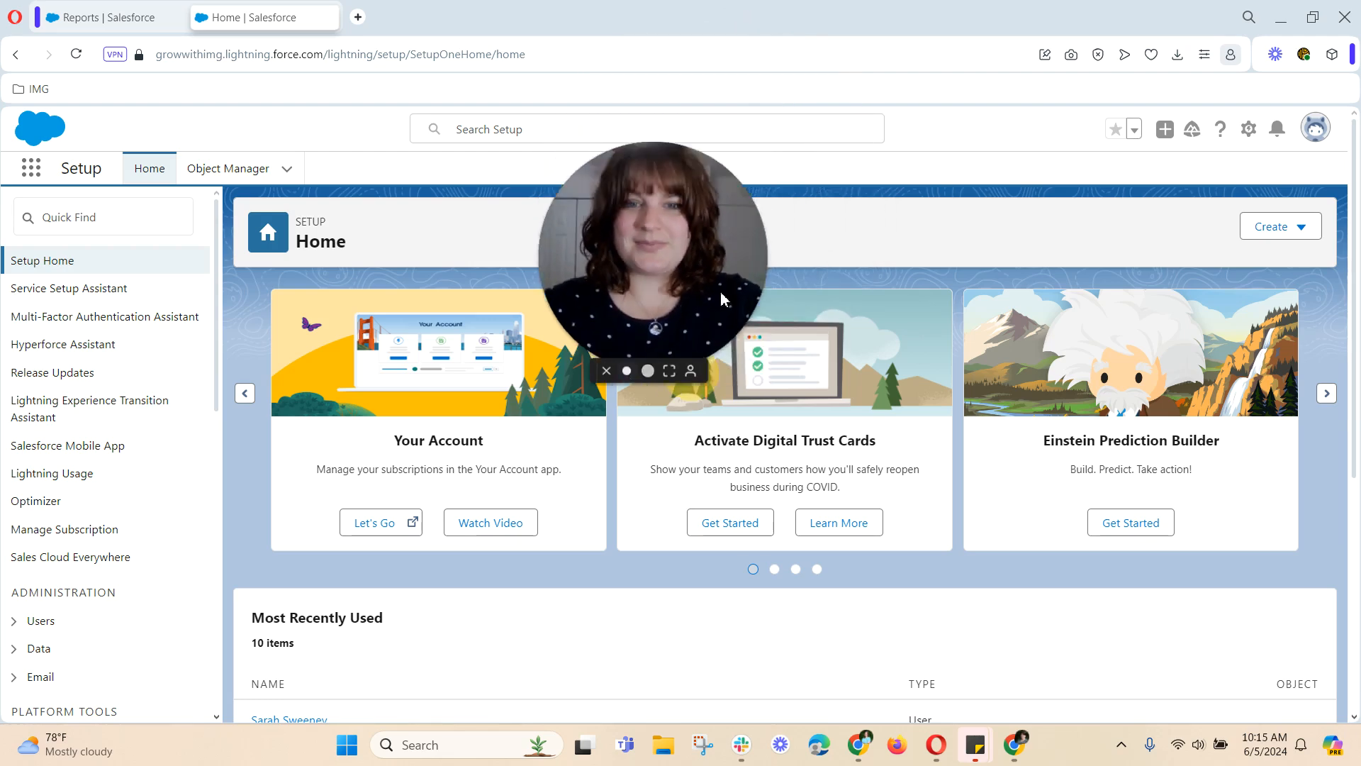
left_click_drag(678, 283, 159, 610)
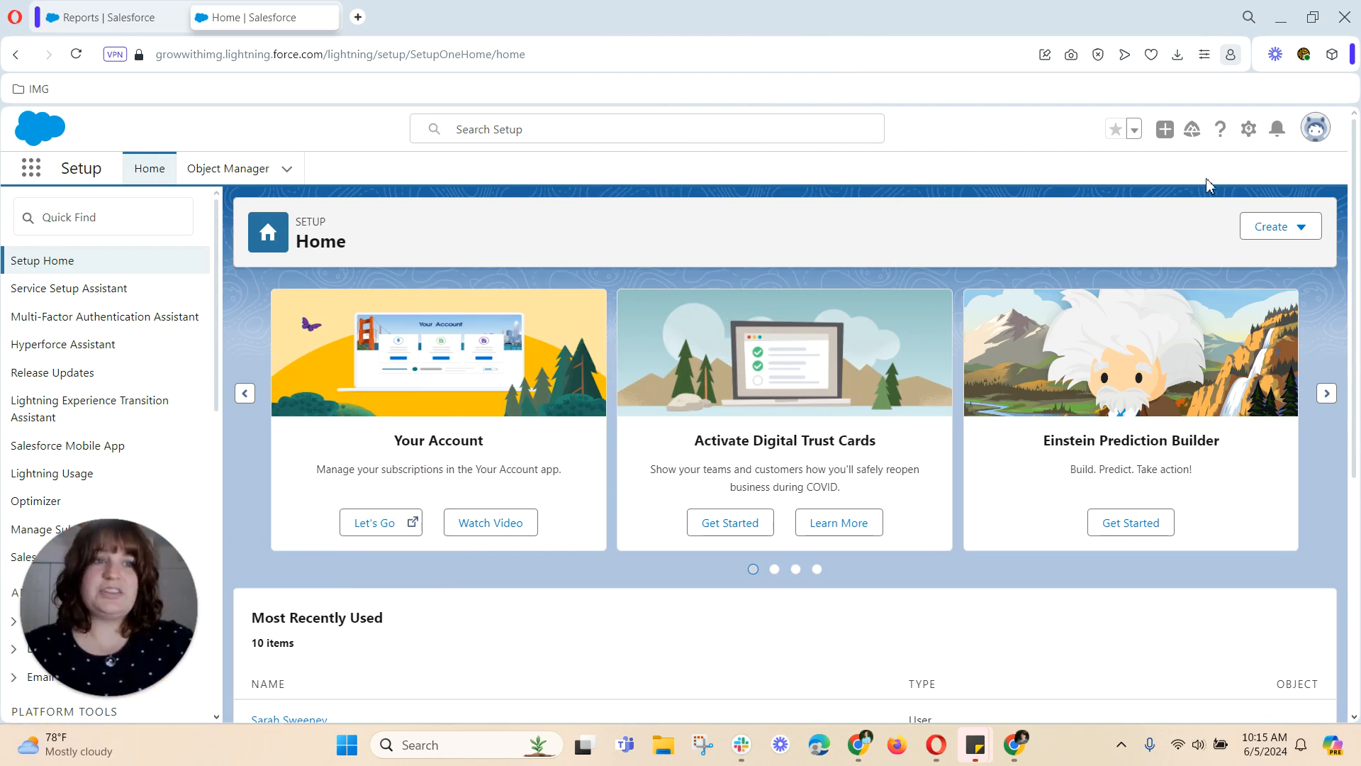
left_click(1251, 131)
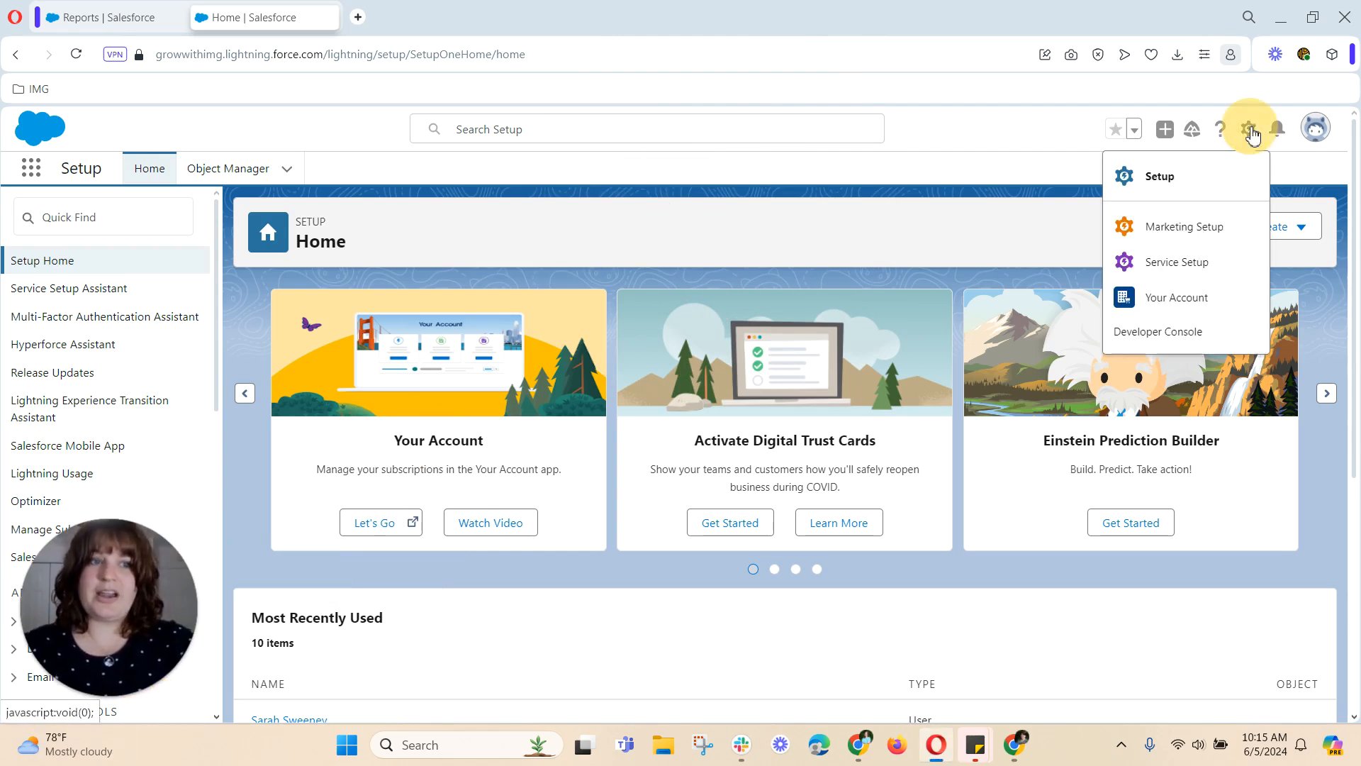
left_click(974, 188)
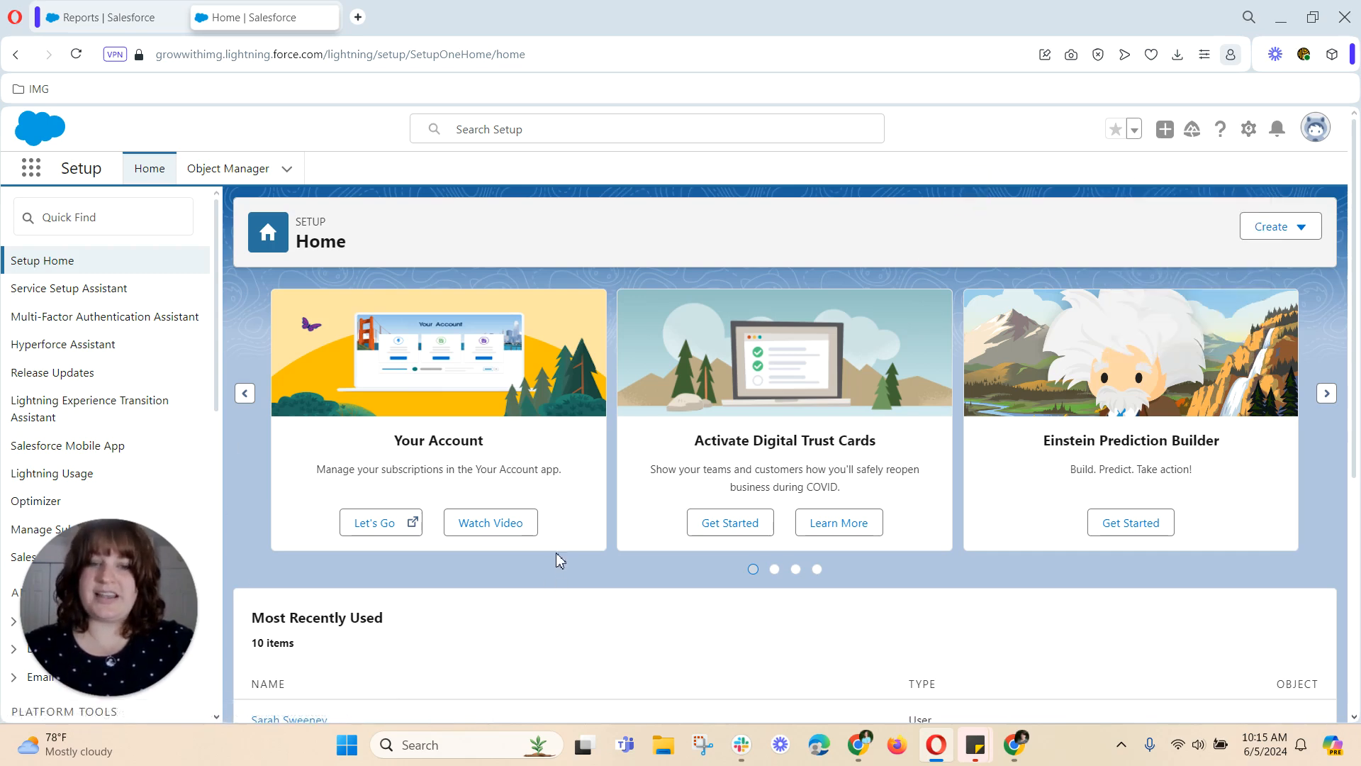
Search Setup for "report t", open Report Types and continue past the introduction to the list of custom report types.
left_click(131, 221)
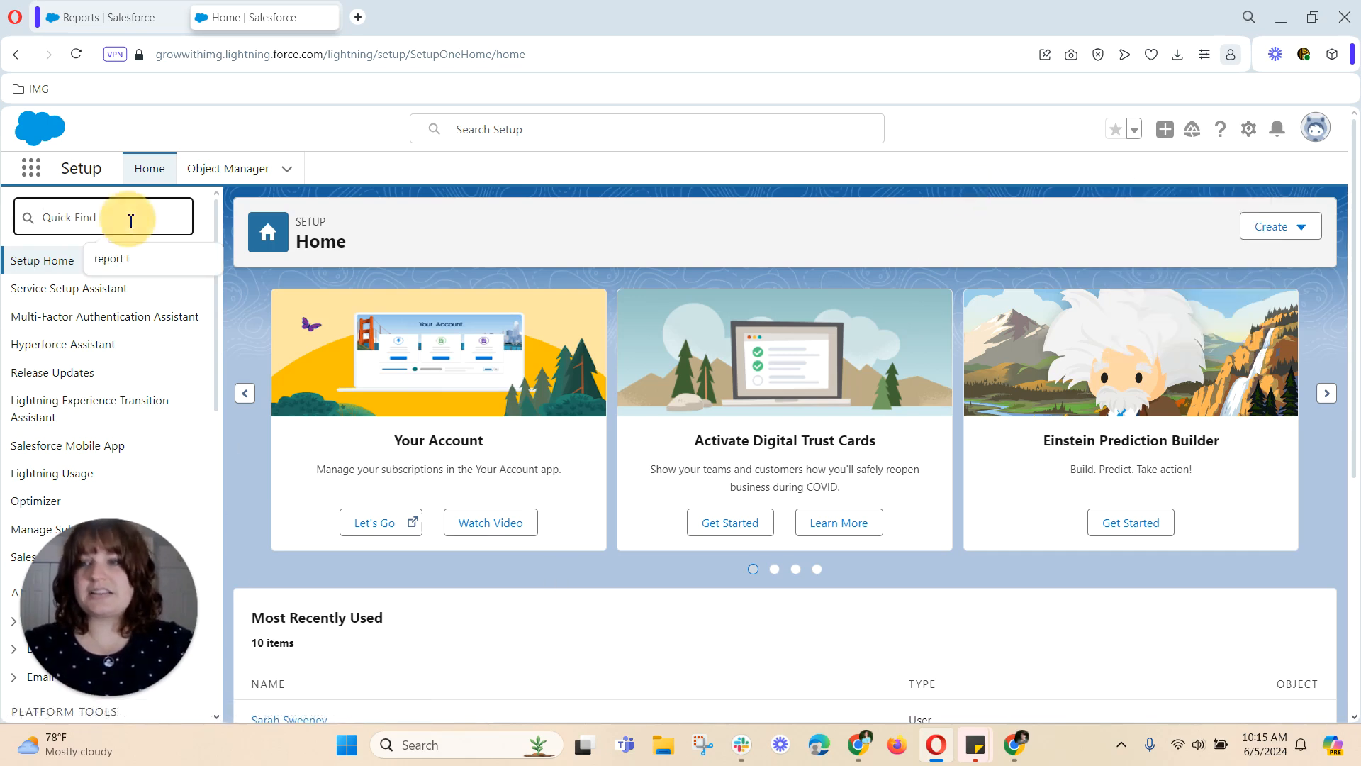
type("repo")
left_click(108, 260)
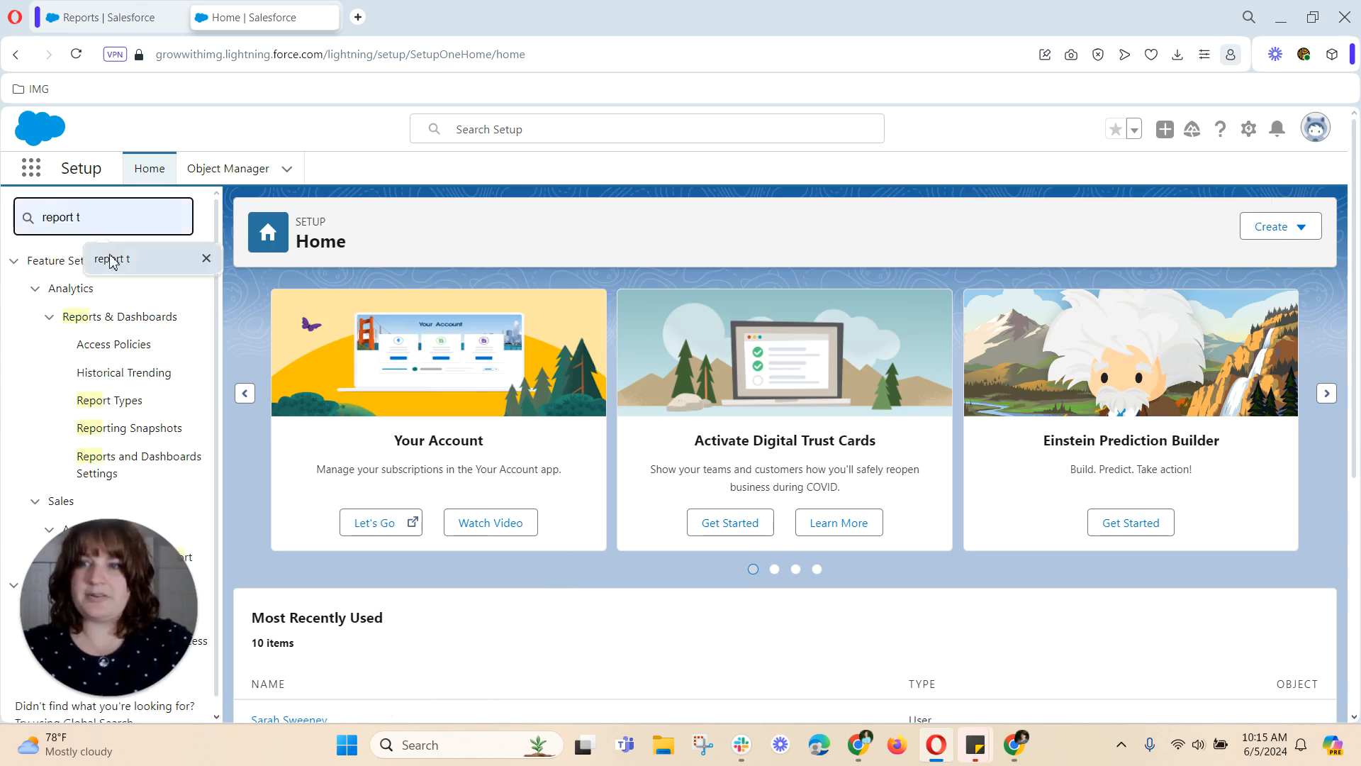
left_click(113, 345)
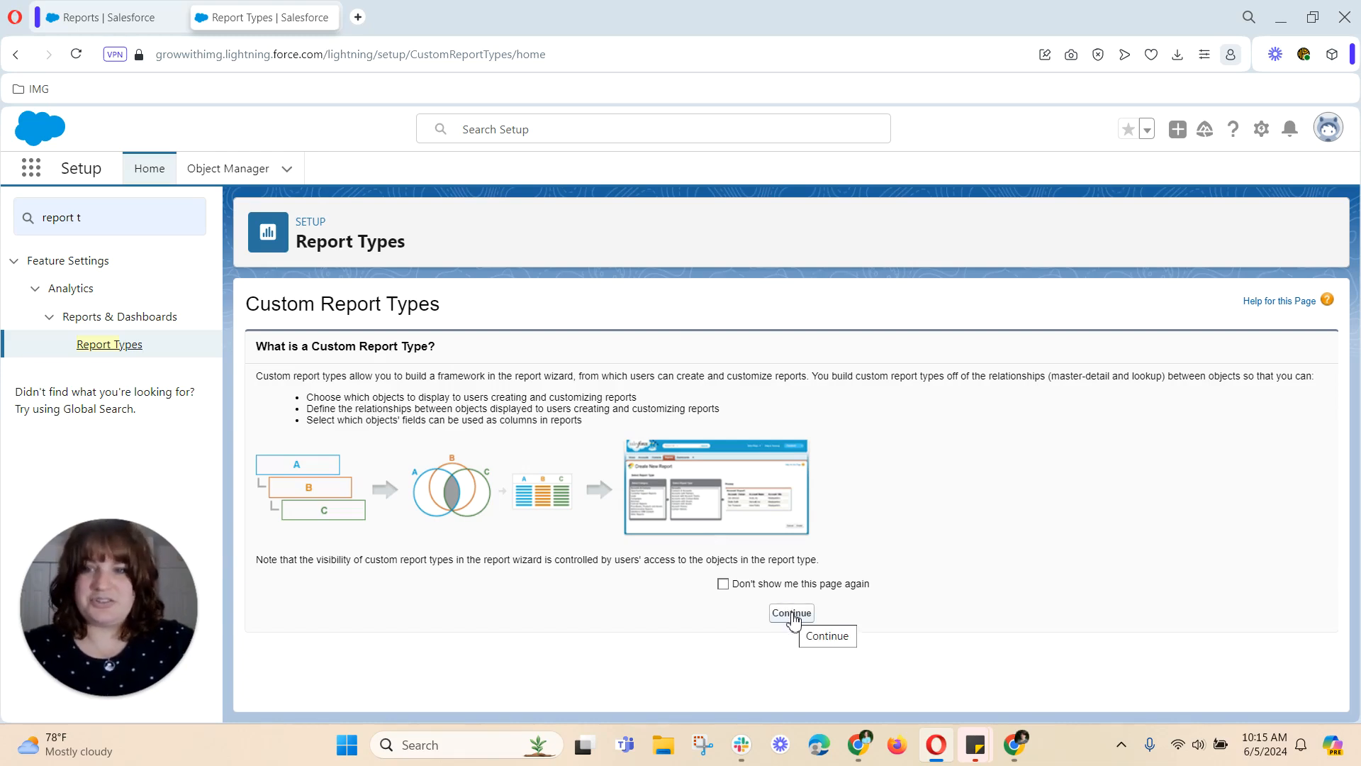
left_click(798, 617)
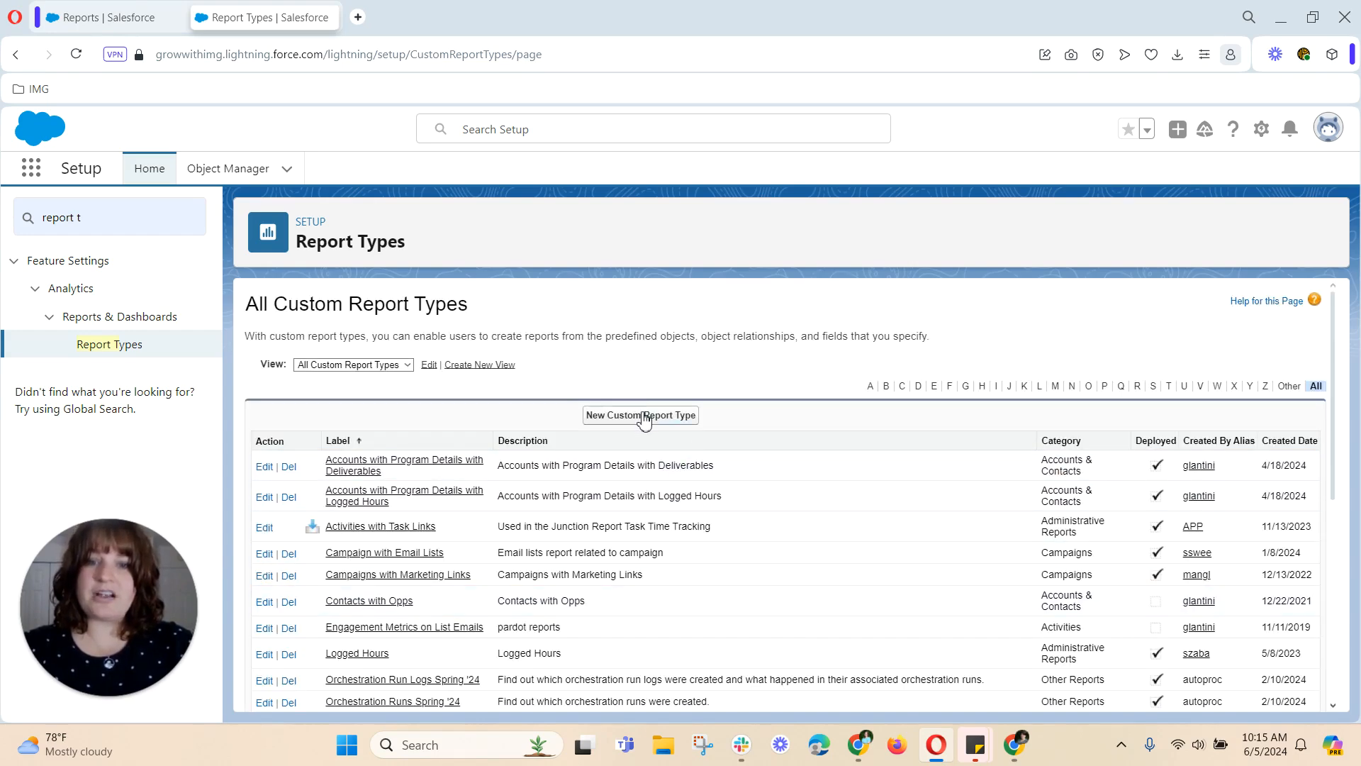
Start a new custom report type with Campaigns as its primary object.
left_click(647, 417)
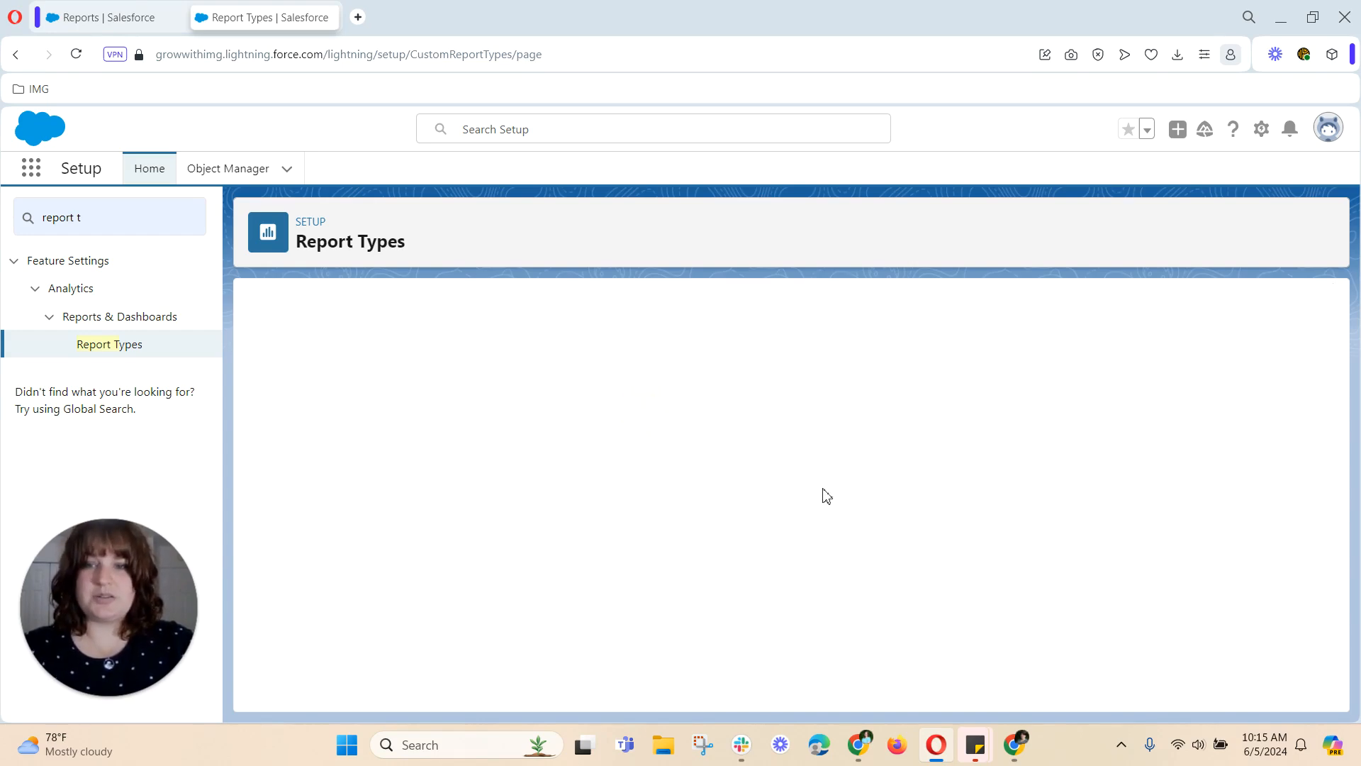
scroll(674, 500, "down", 2)
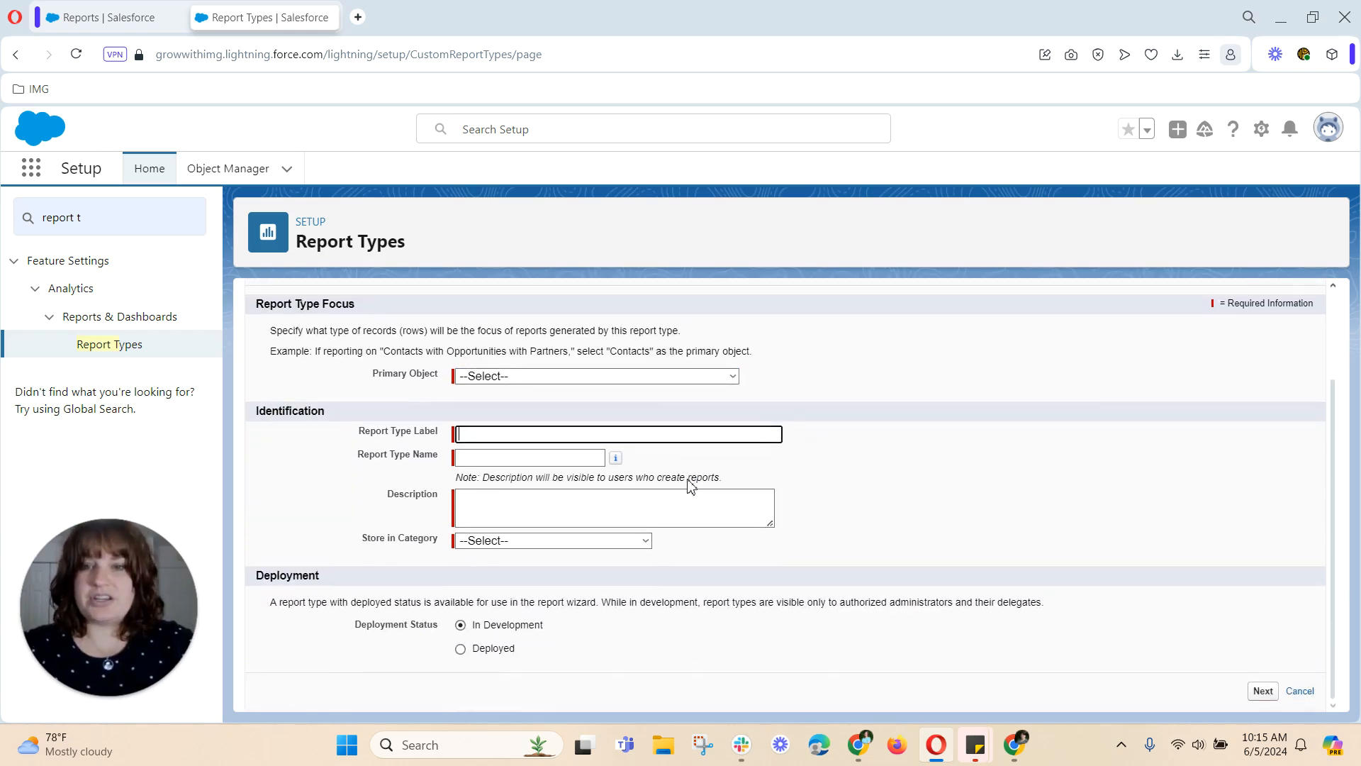
left_click(555, 376)
scroll(545, 570, "down", 10)
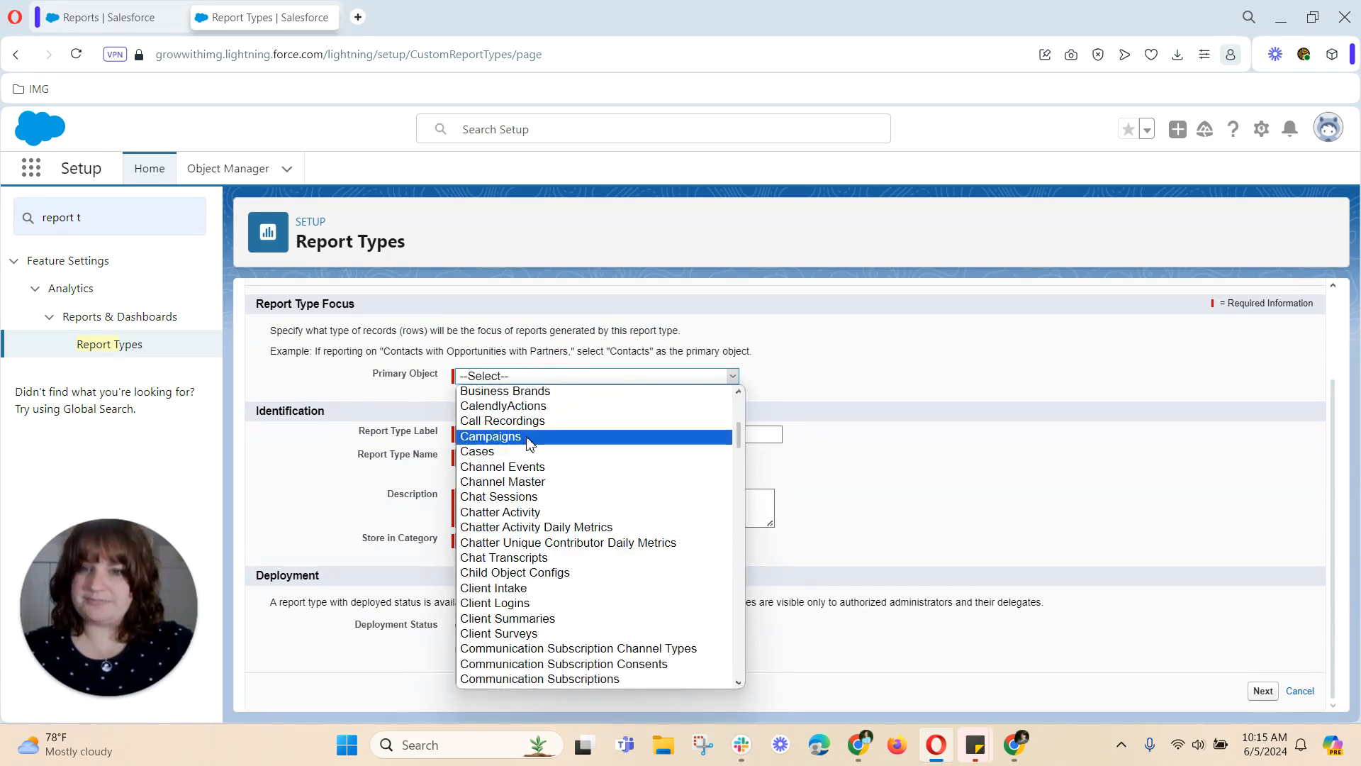
left_click(528, 438)
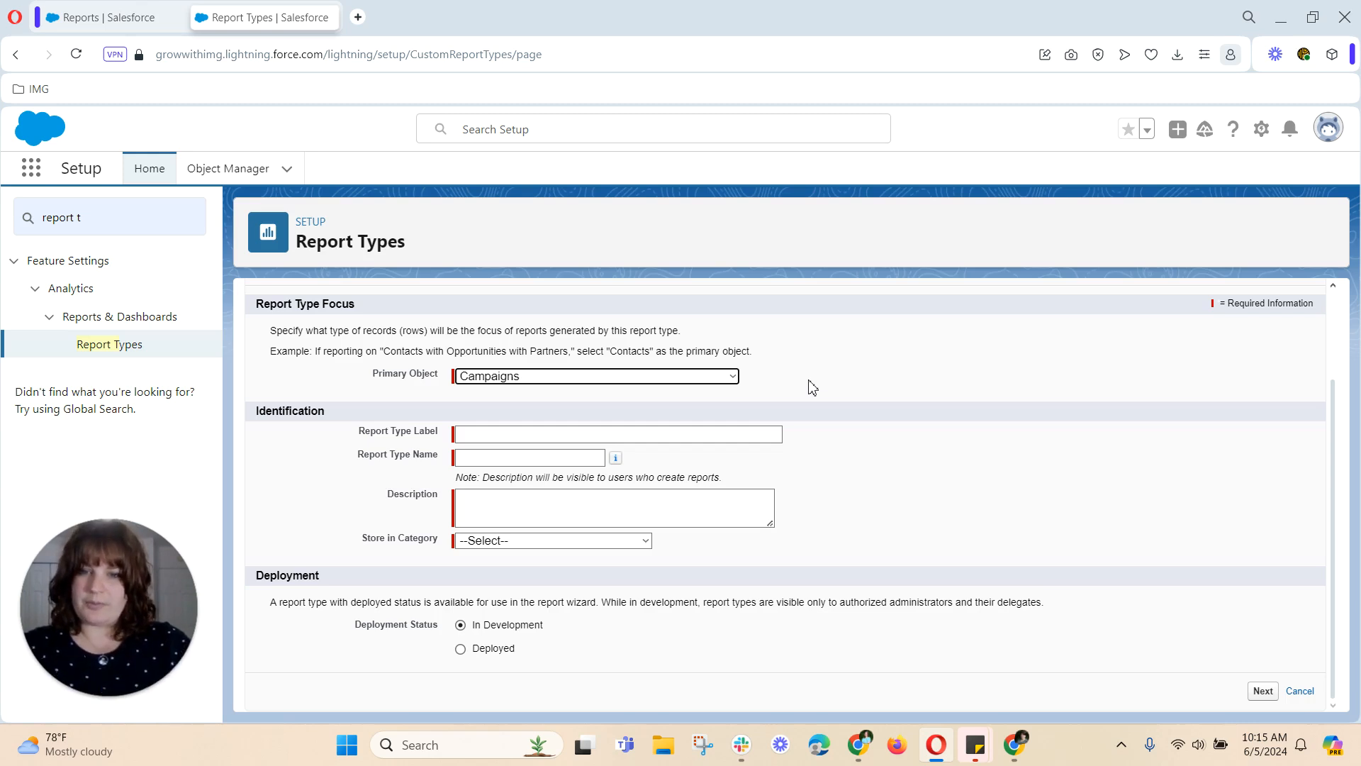
Label the report type "Engagement Metrics on List Emails123" and let the report type name fill in from it.
left_click(712, 434)
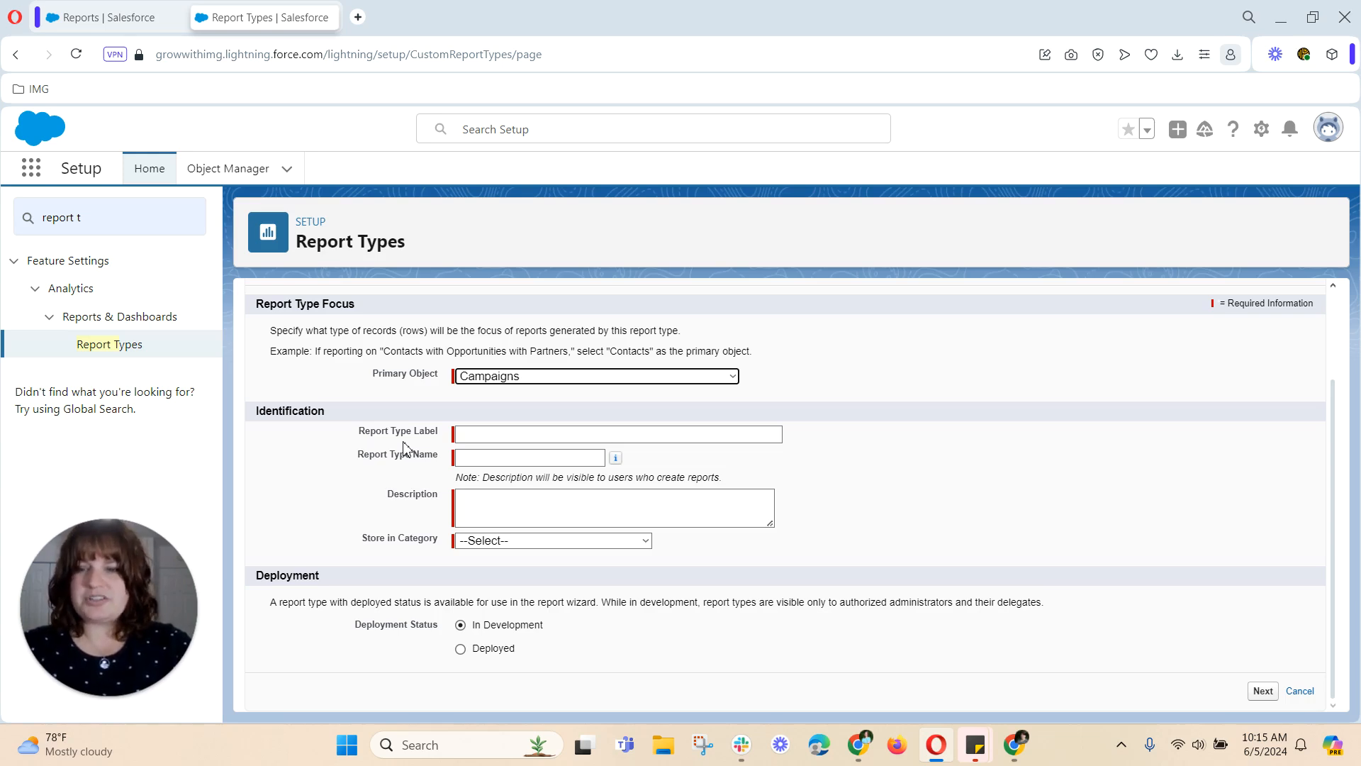
left_click(465, 435)
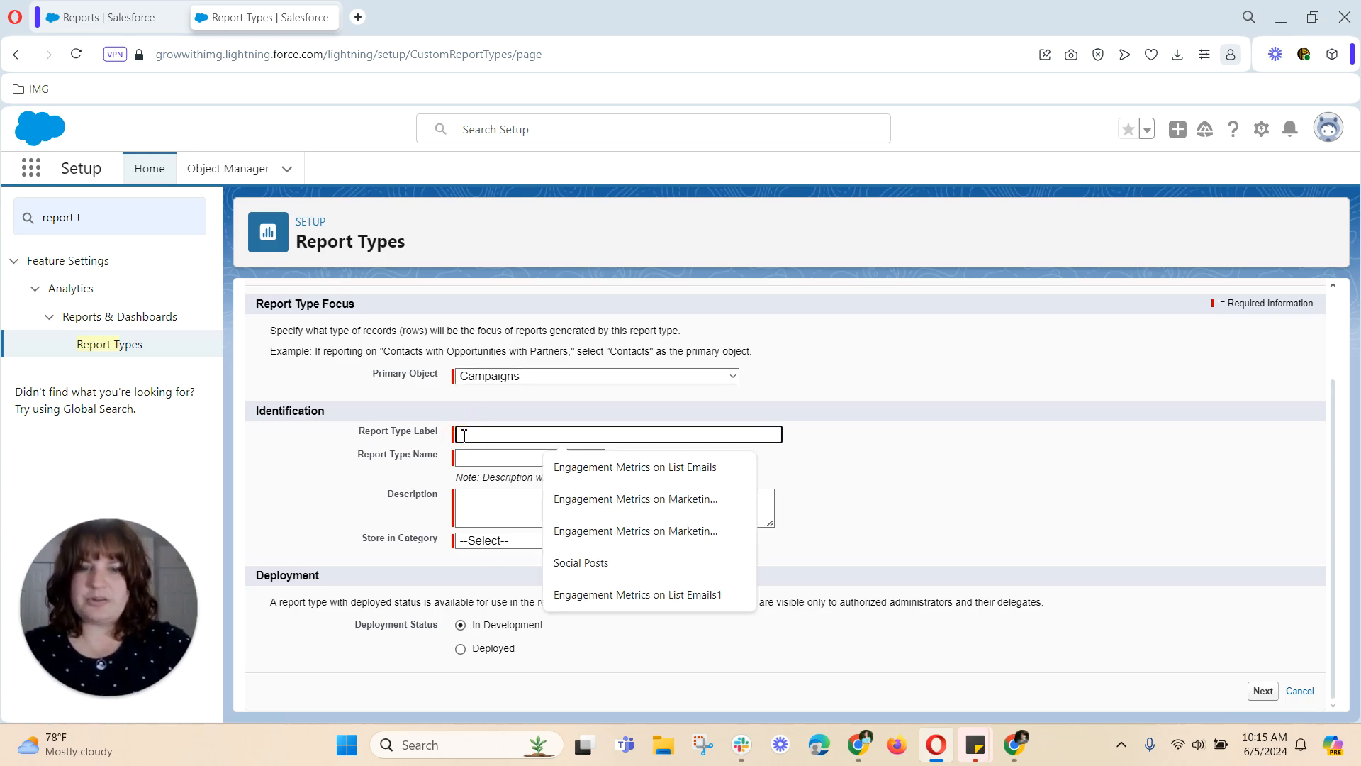
left_click(617, 468)
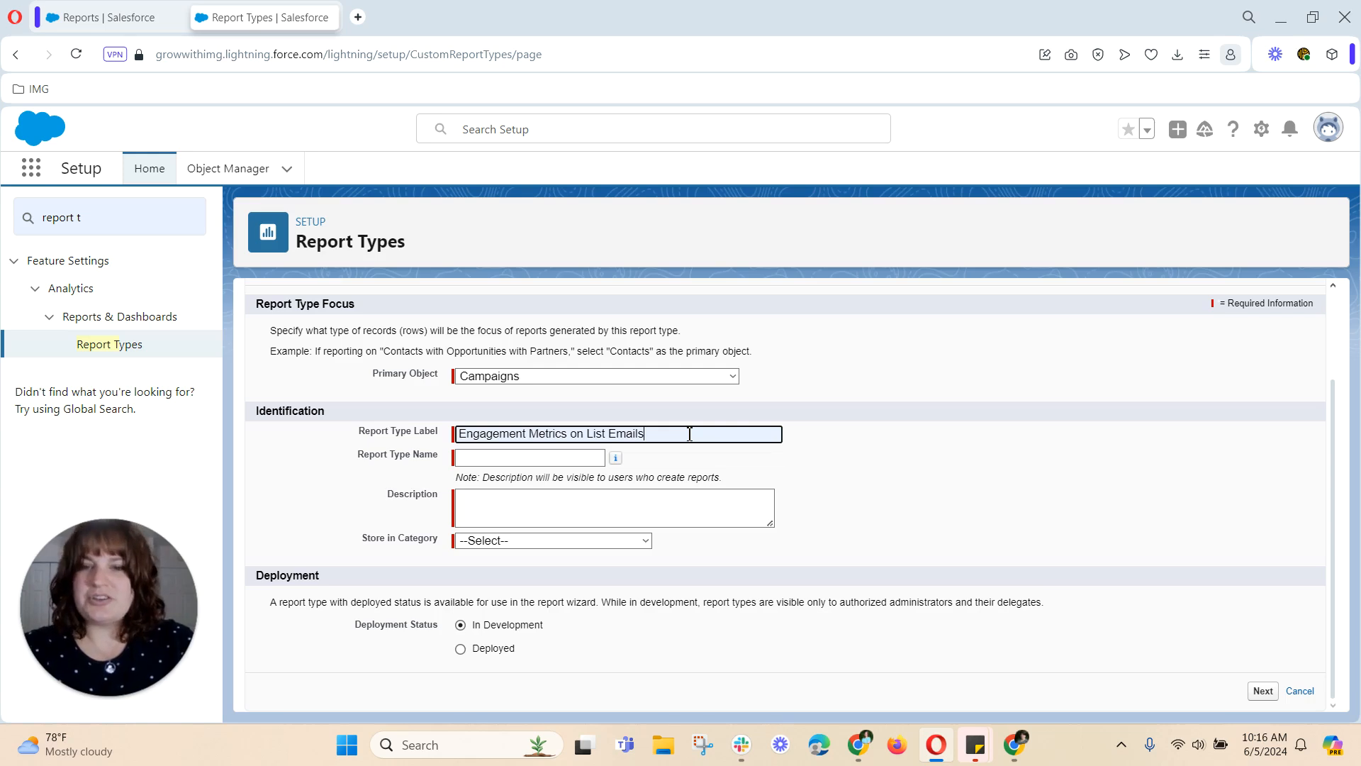
type("123")
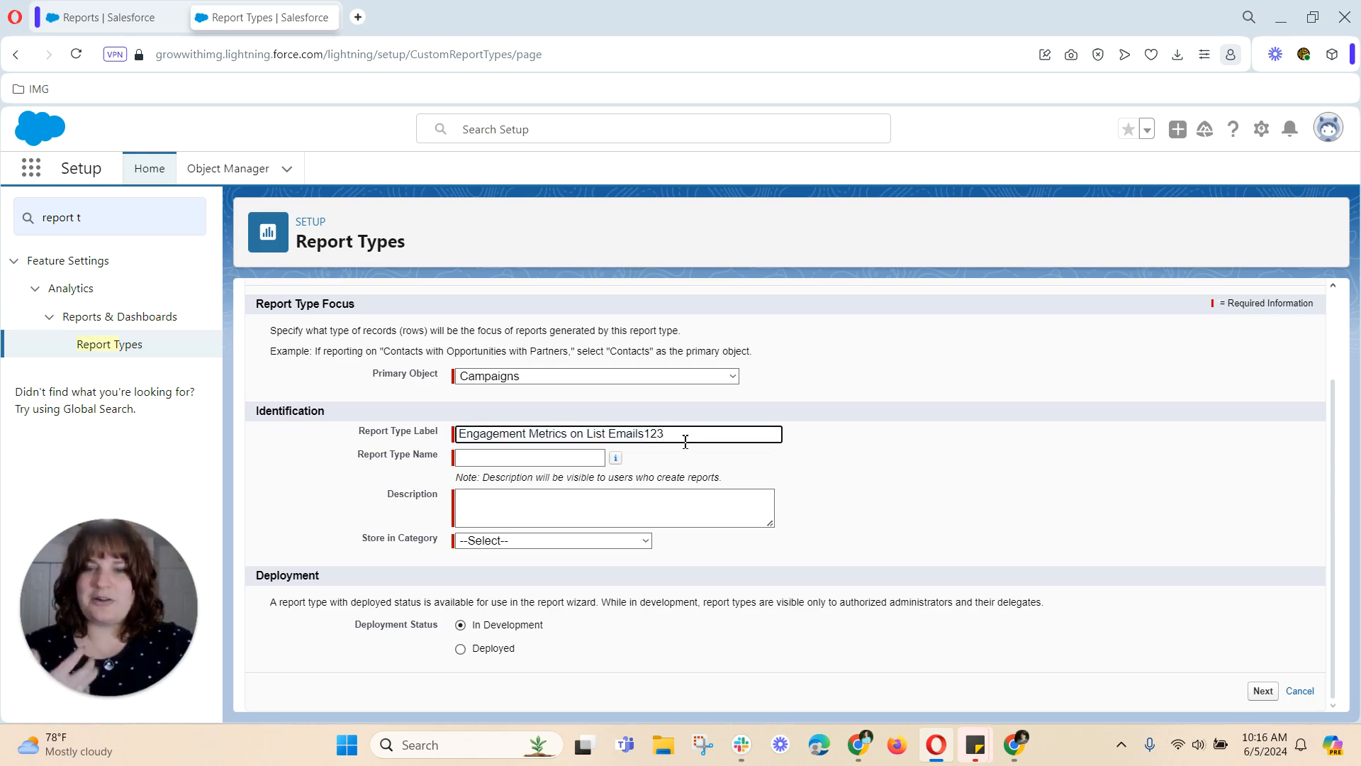
left_click(575, 462)
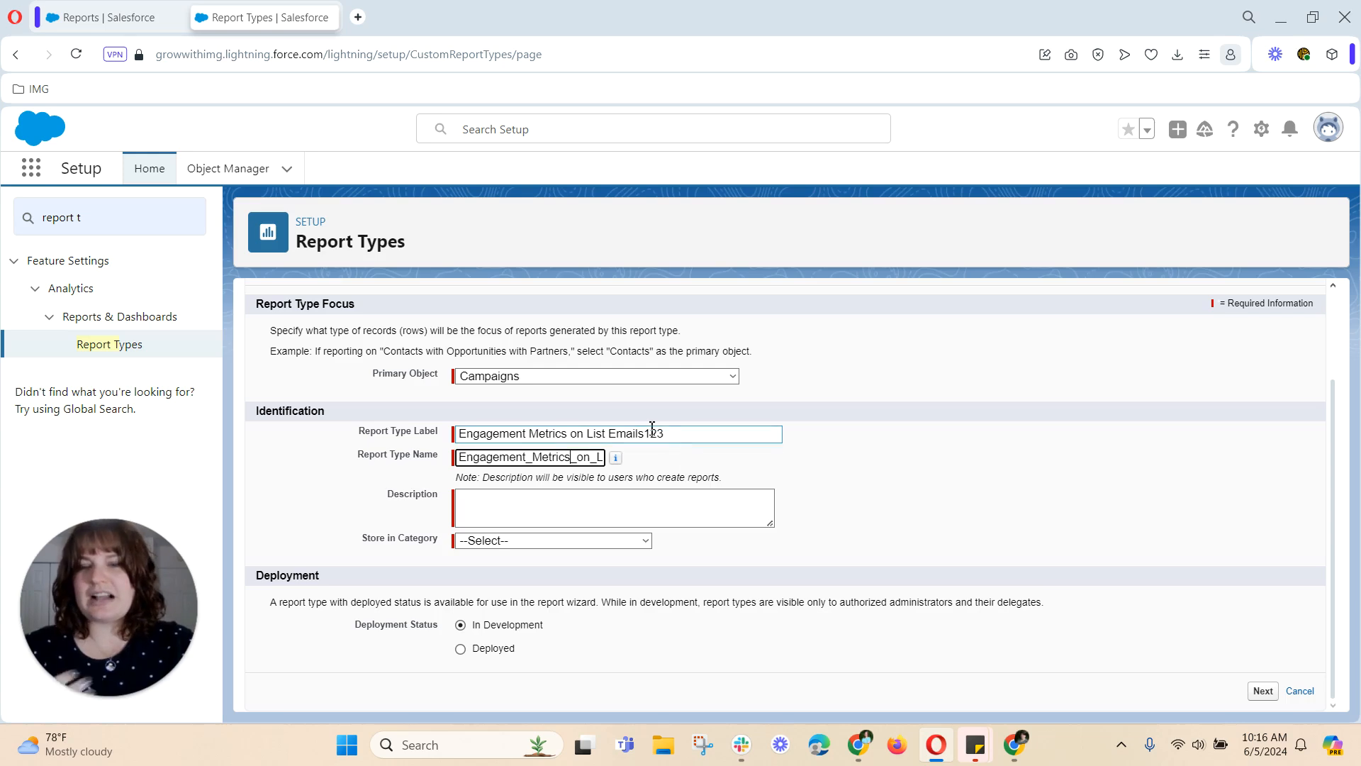
Enter the description "Account Engagement (formerly called Pardot) list email metrics".
left_click(577, 505)
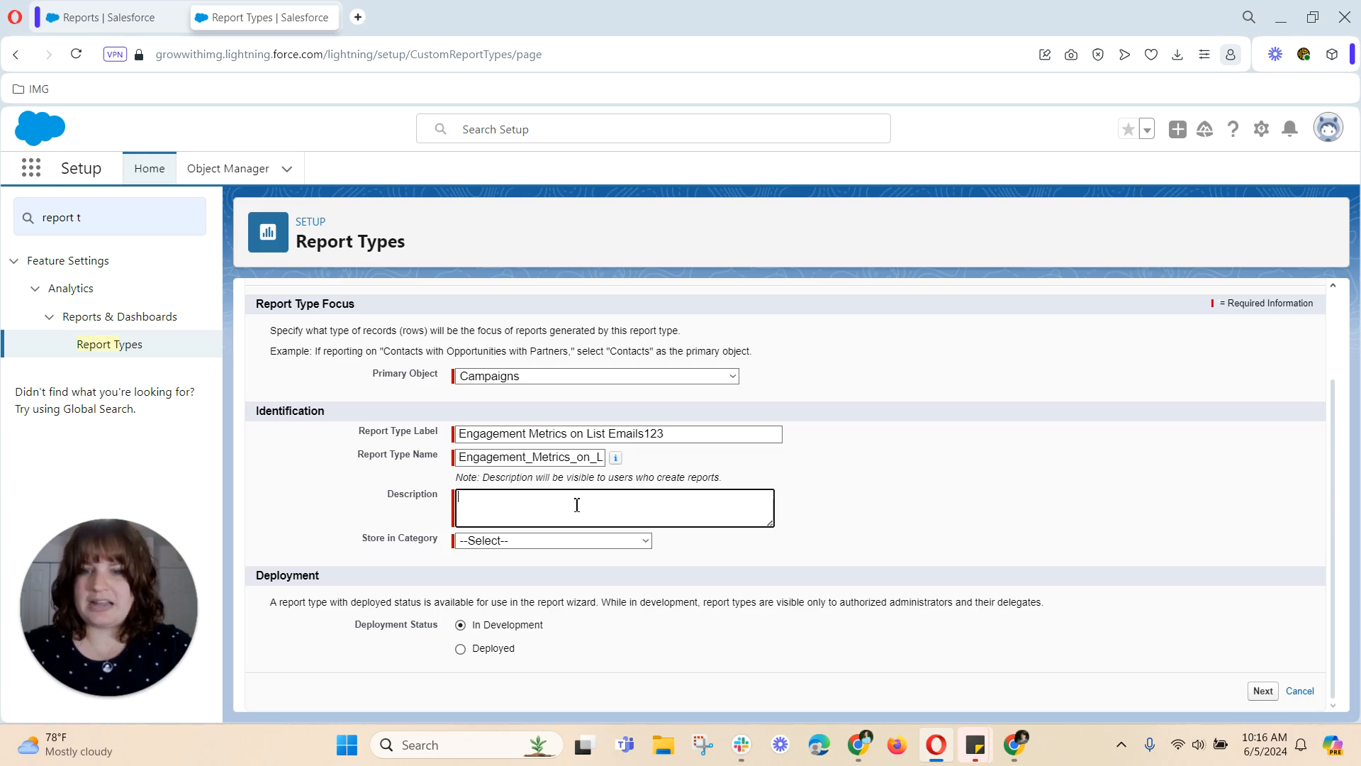
type("Account Engagemen")
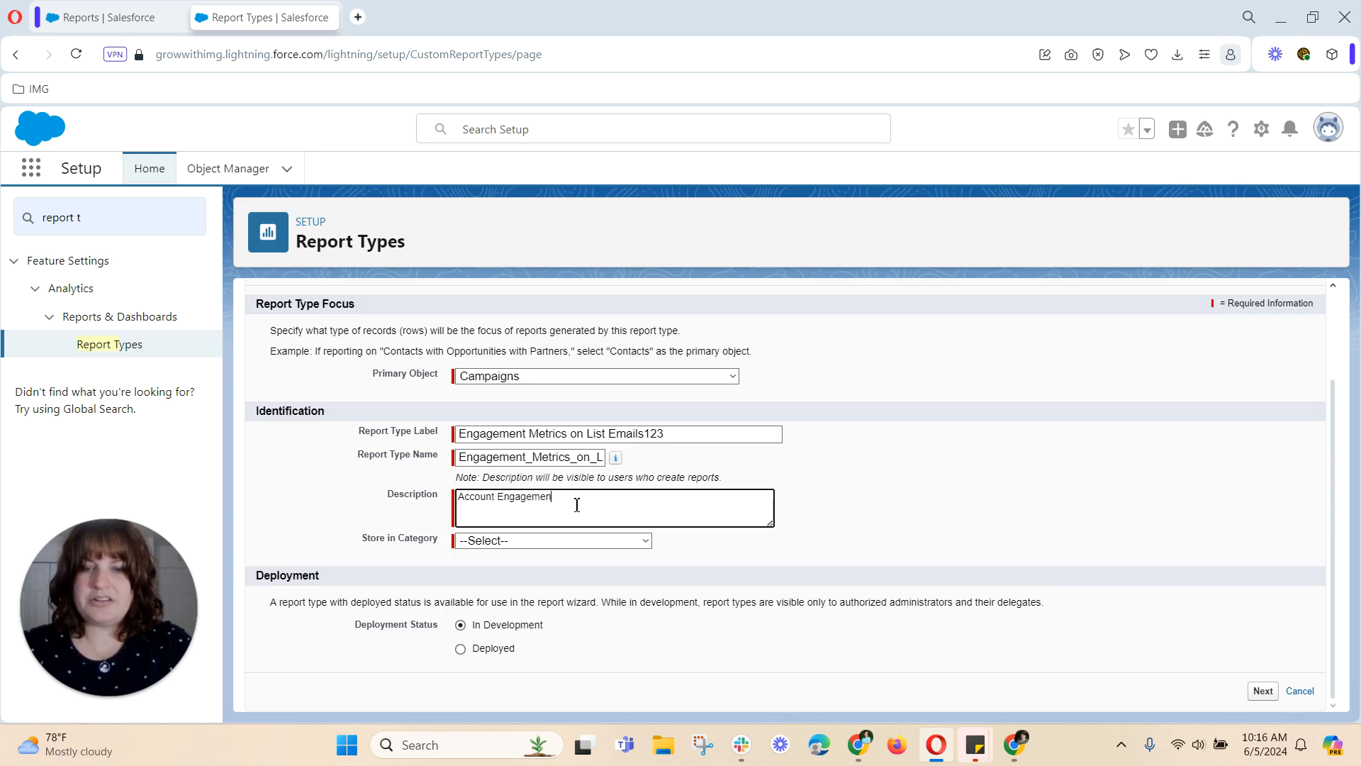
type("t (former")
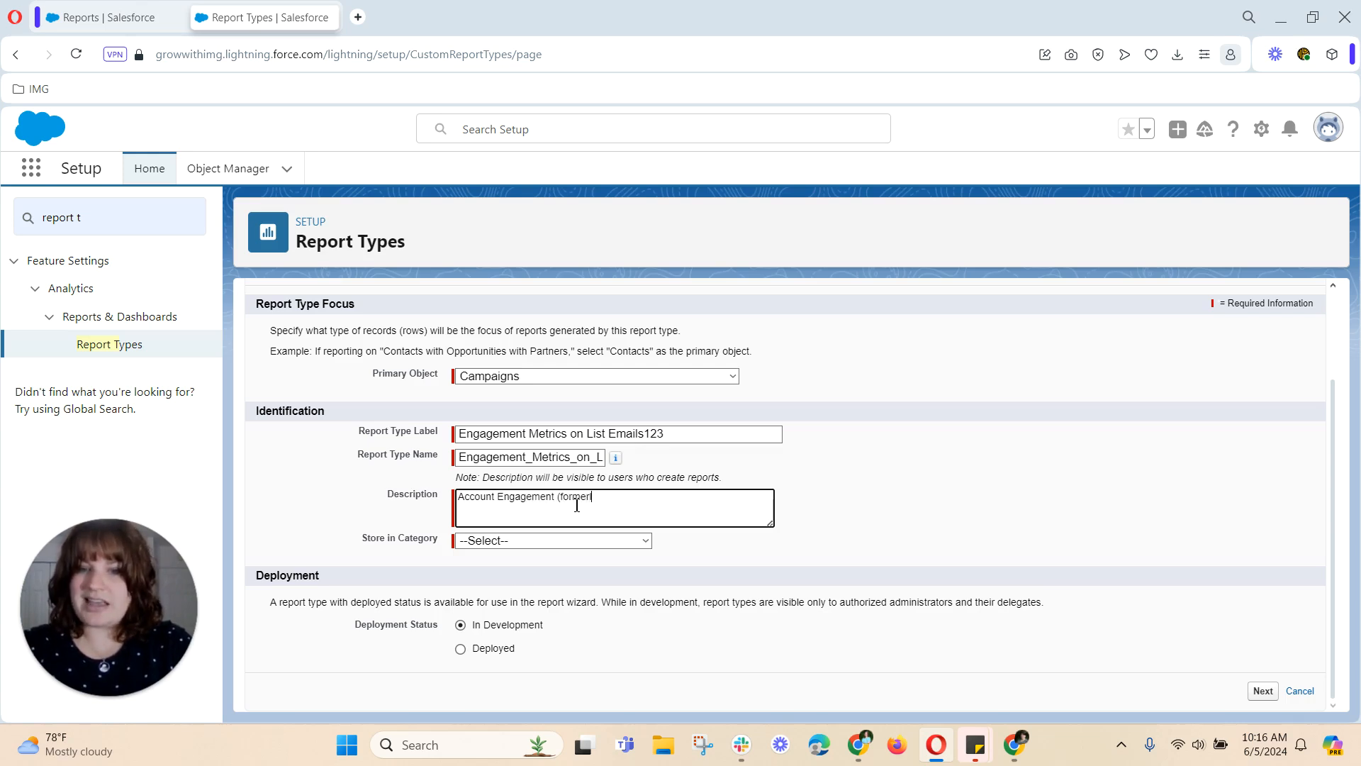
type("ly called Pardot)")
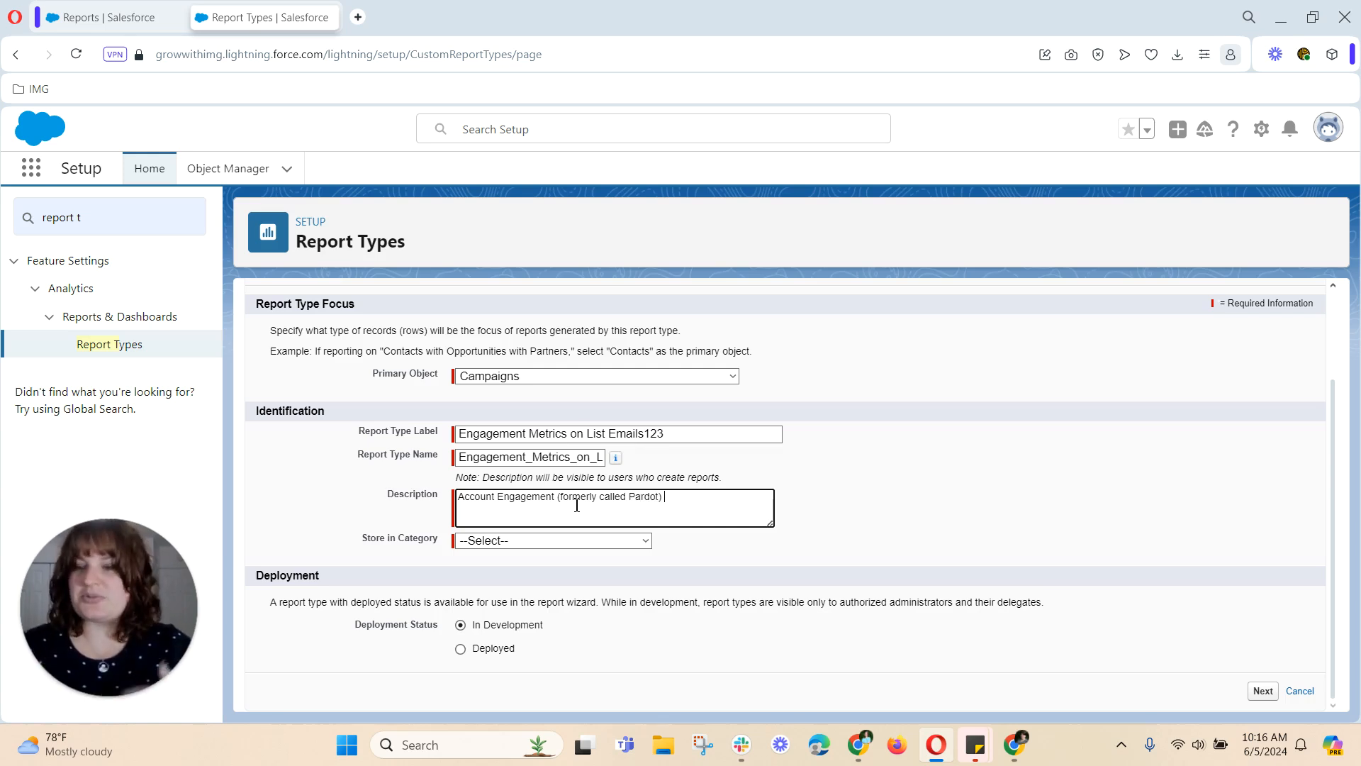
type("list email metrics")
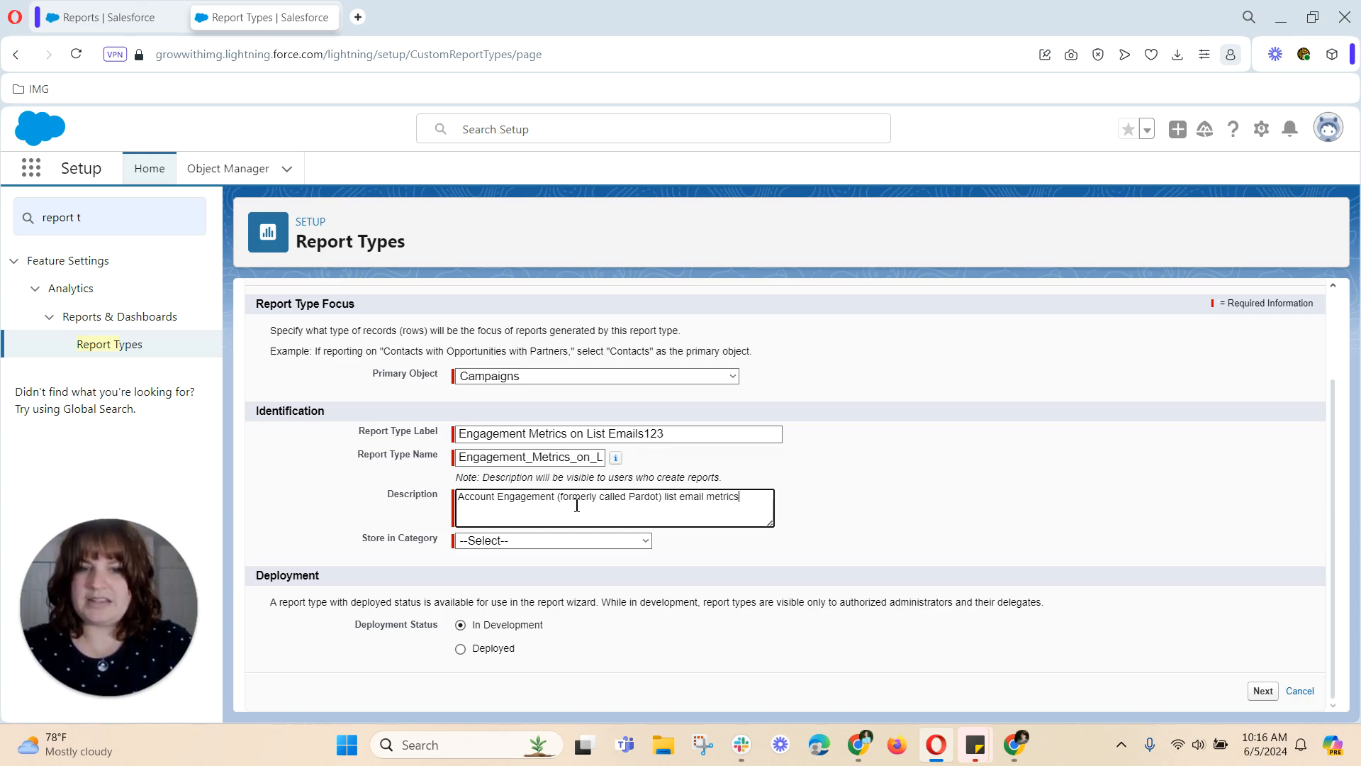
left_click(808, 534)
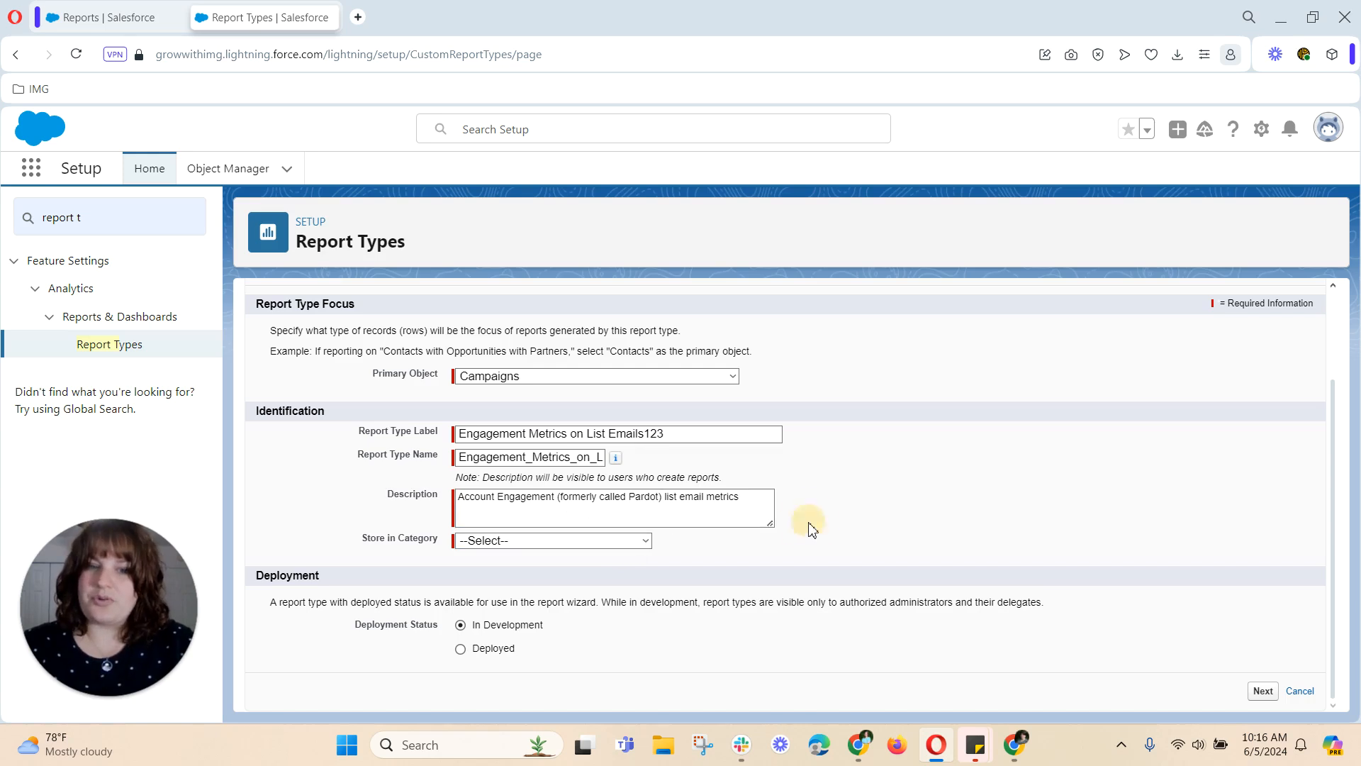
Store the report type in the Campaigns category with Deployed status and proceed to defining its record set.
left_click(581, 545)
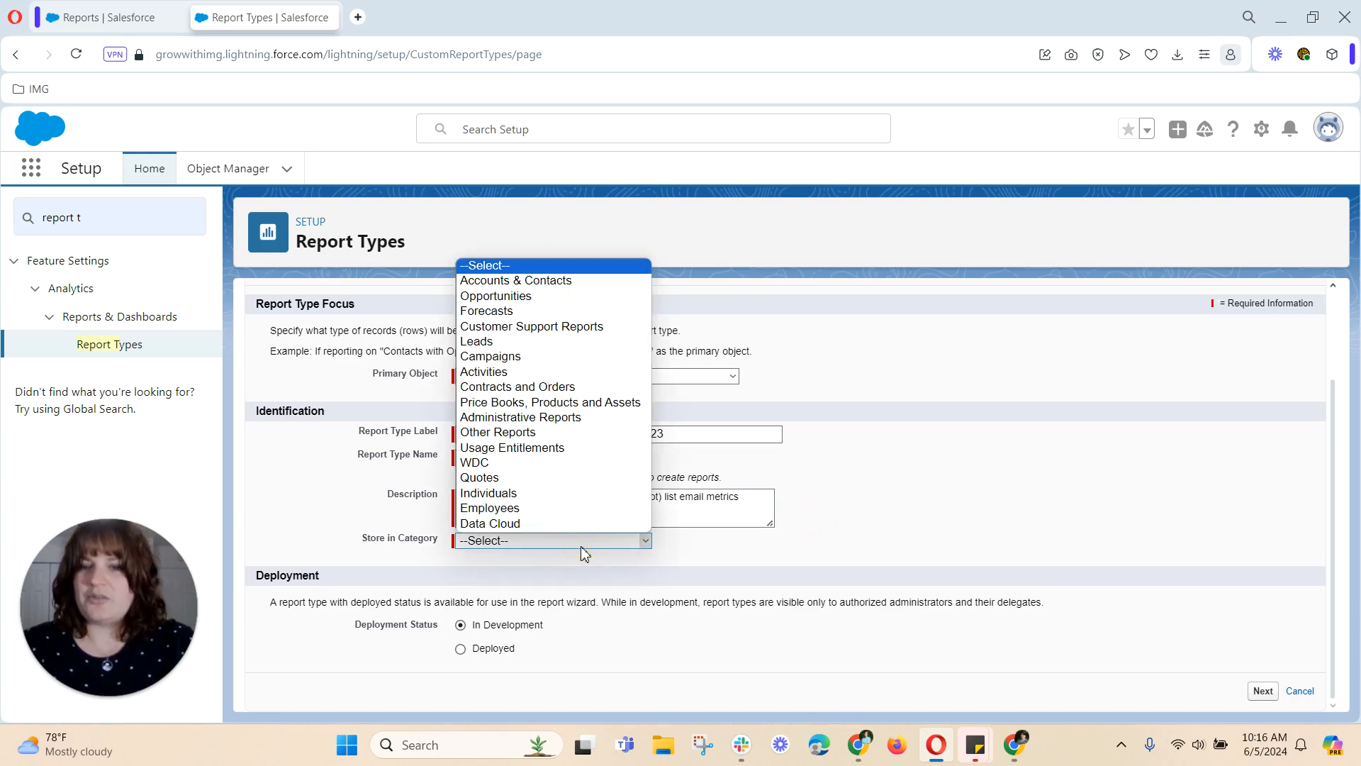
left_click(491, 356)
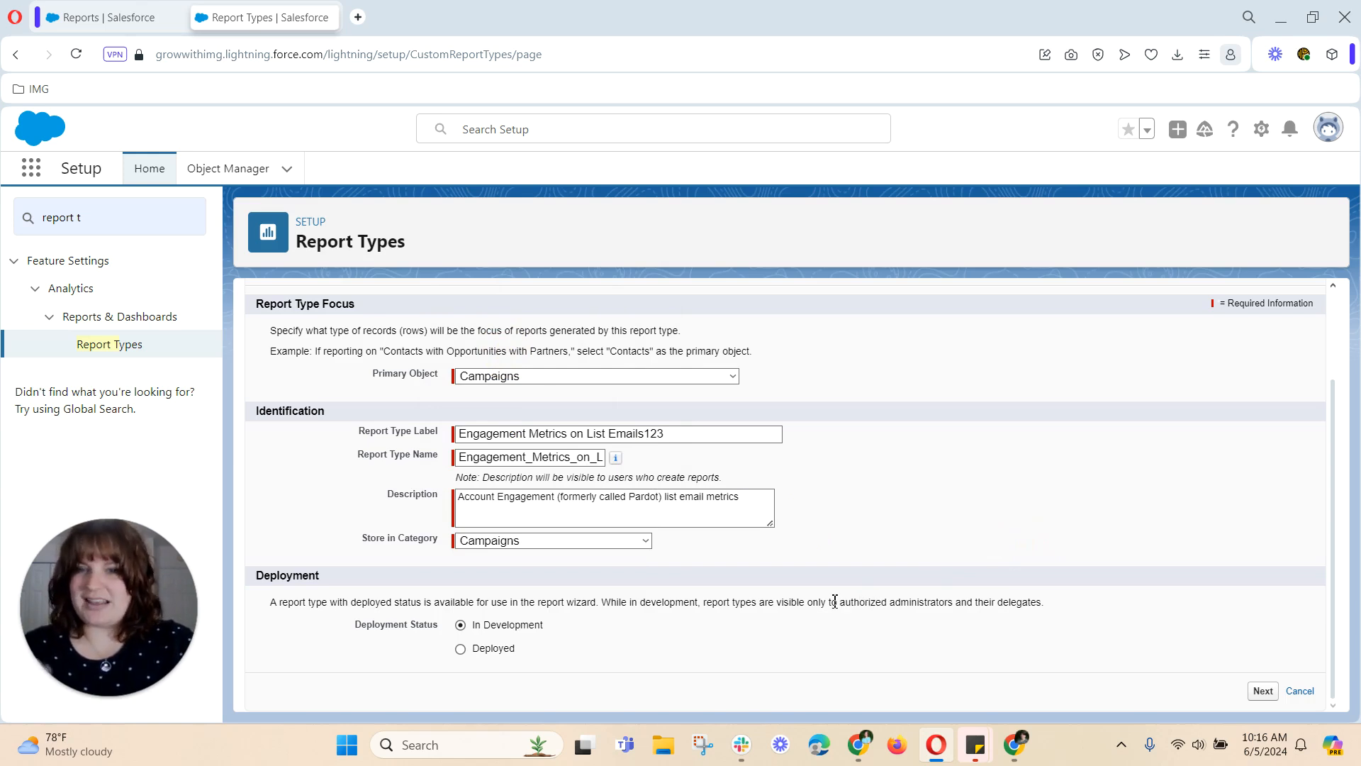
left_click(498, 648)
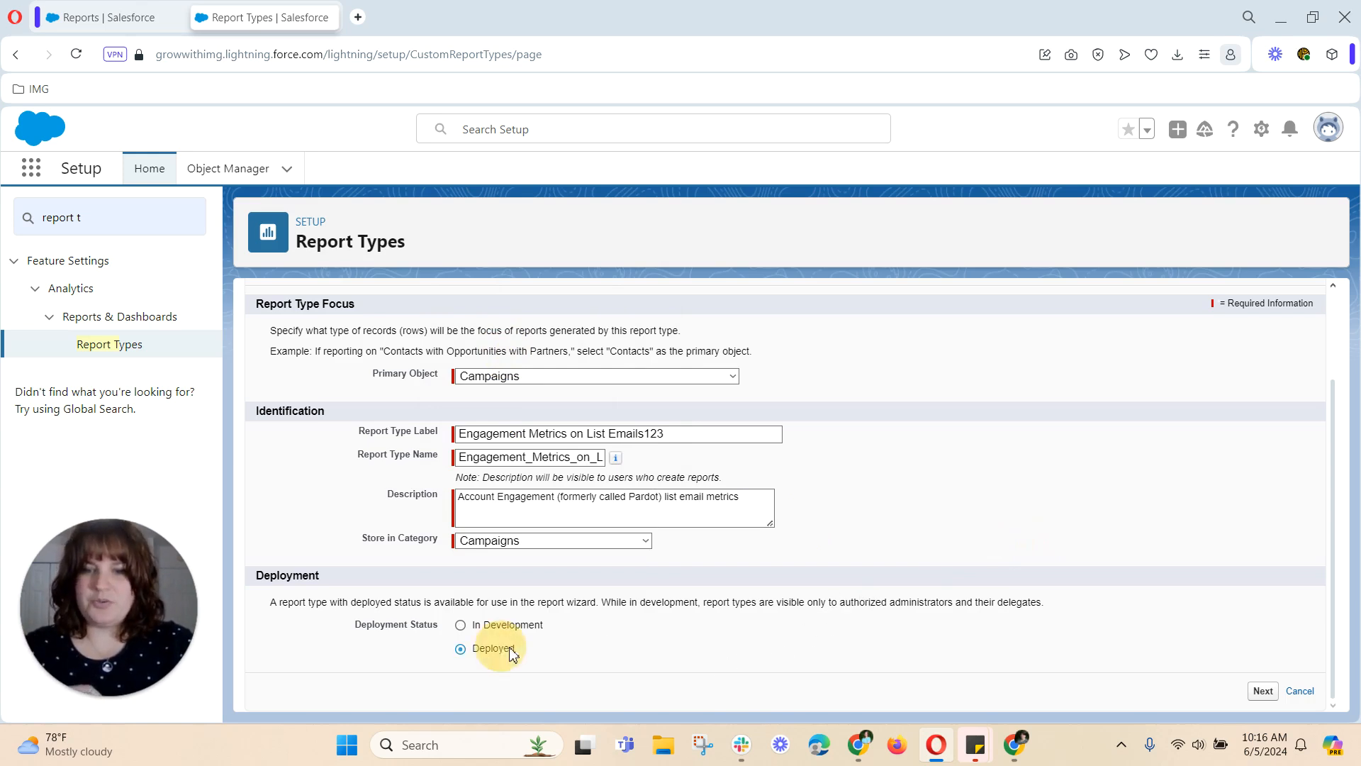
left_click(1256, 694)
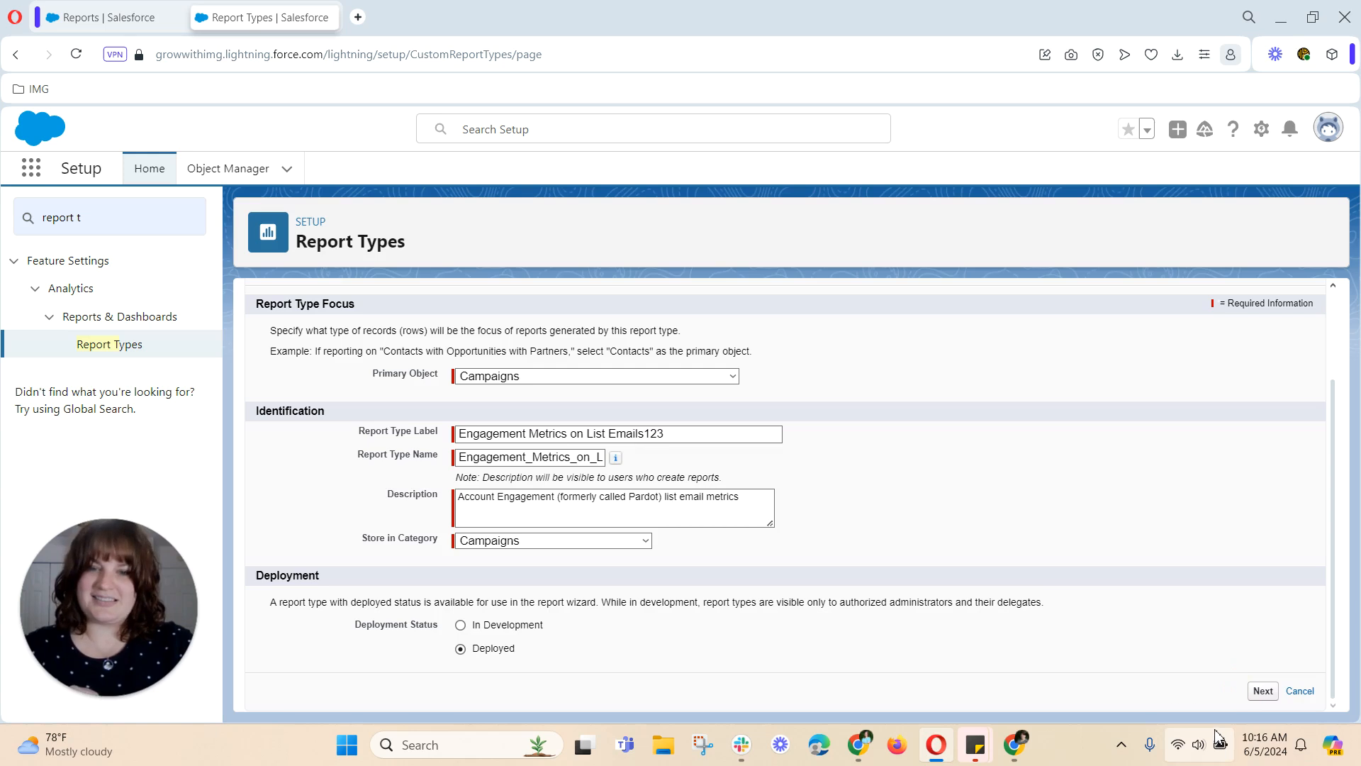
left_click(1263, 692)
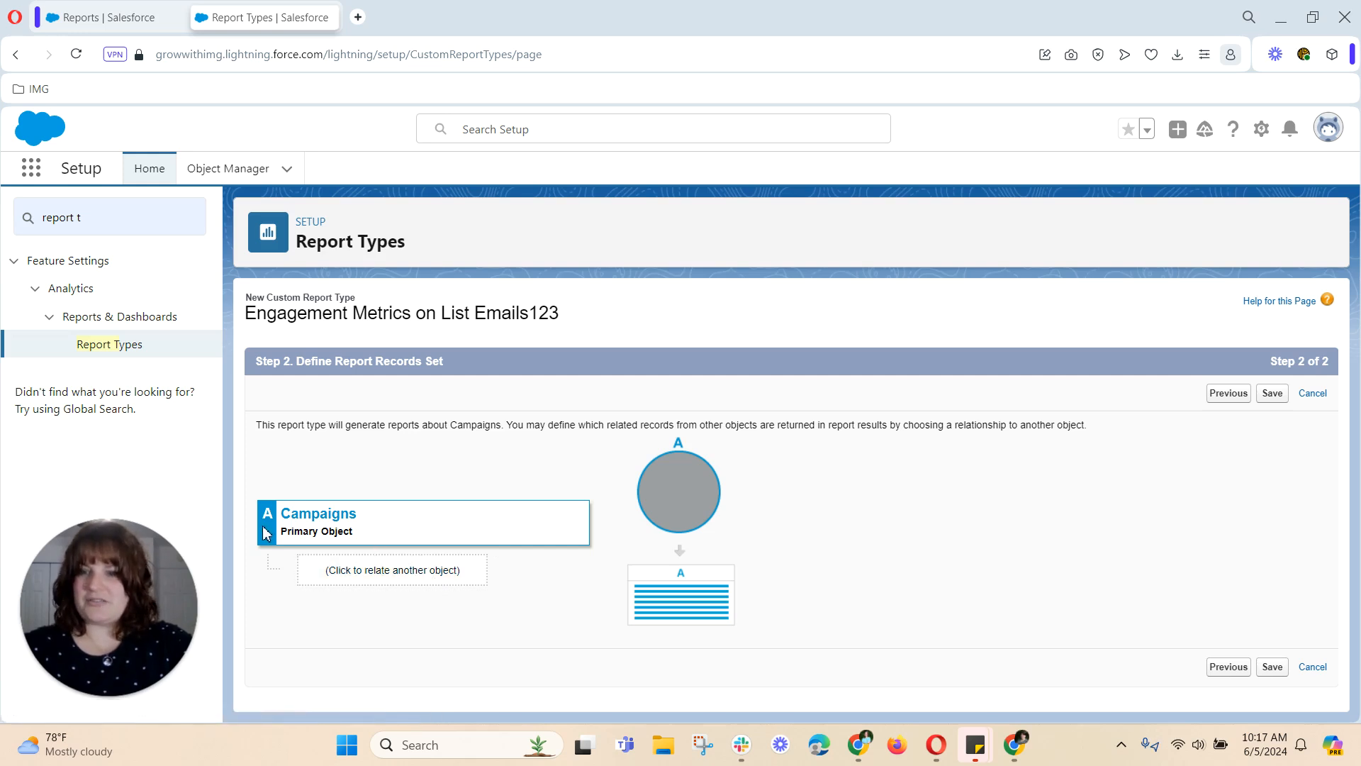
Relate List Emails to Campaigns, requiring at least one related record for each campaign, and save the report type.
left_click(396, 583)
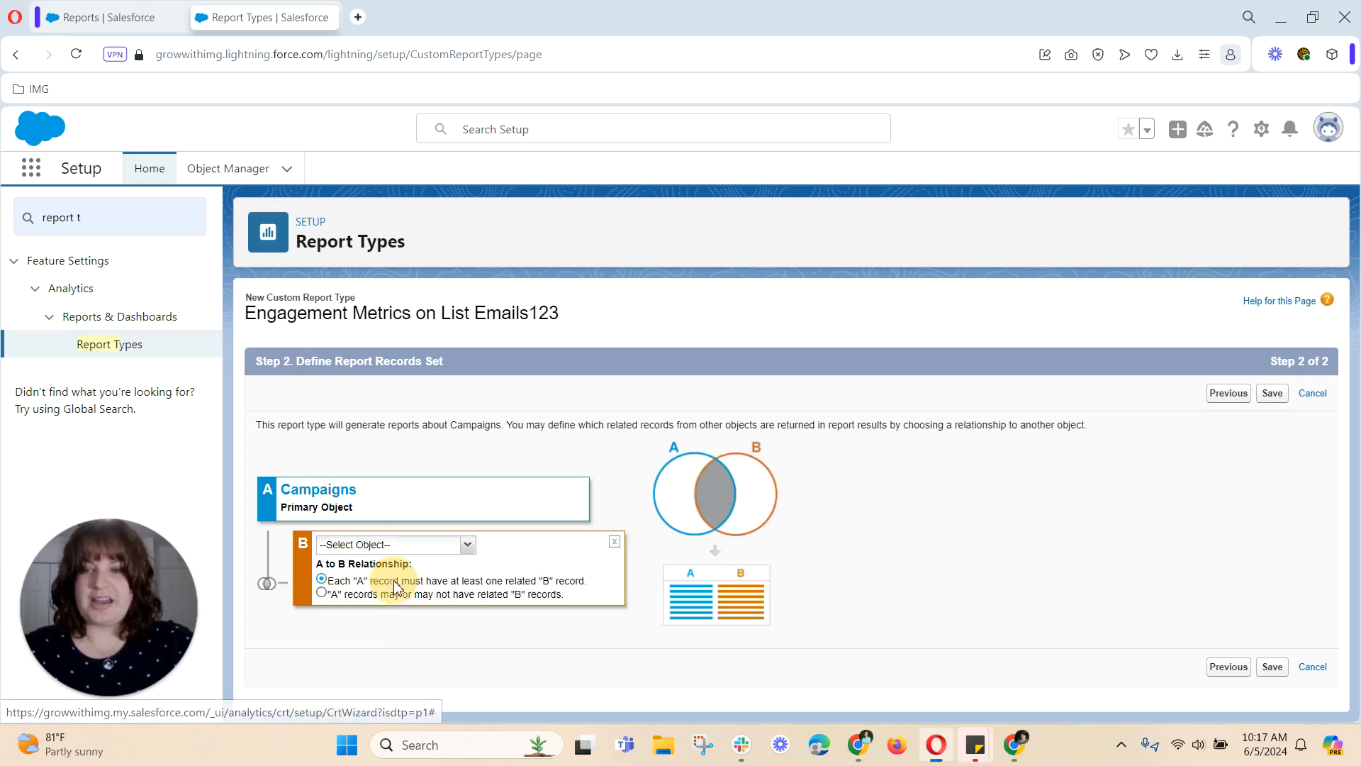
left_click(398, 544)
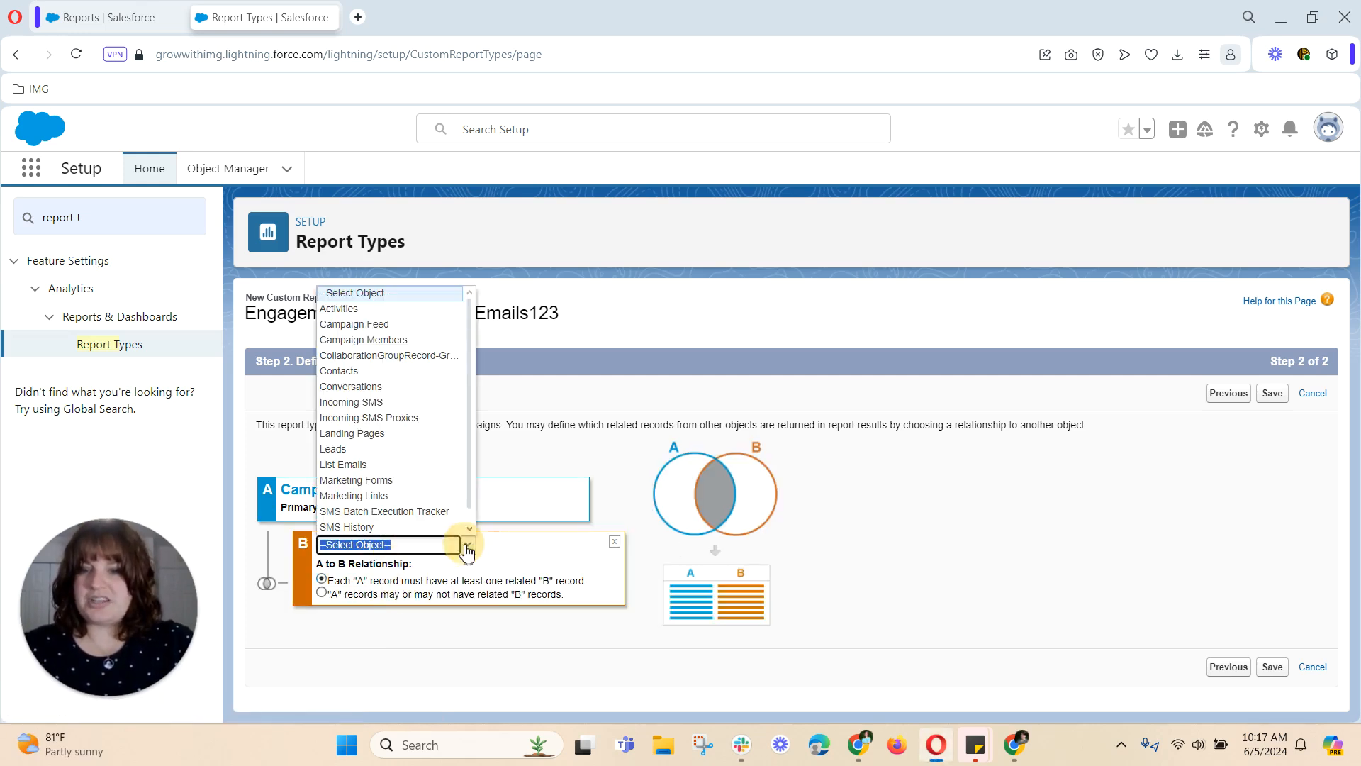
scroll(407, 468, "down", 1)
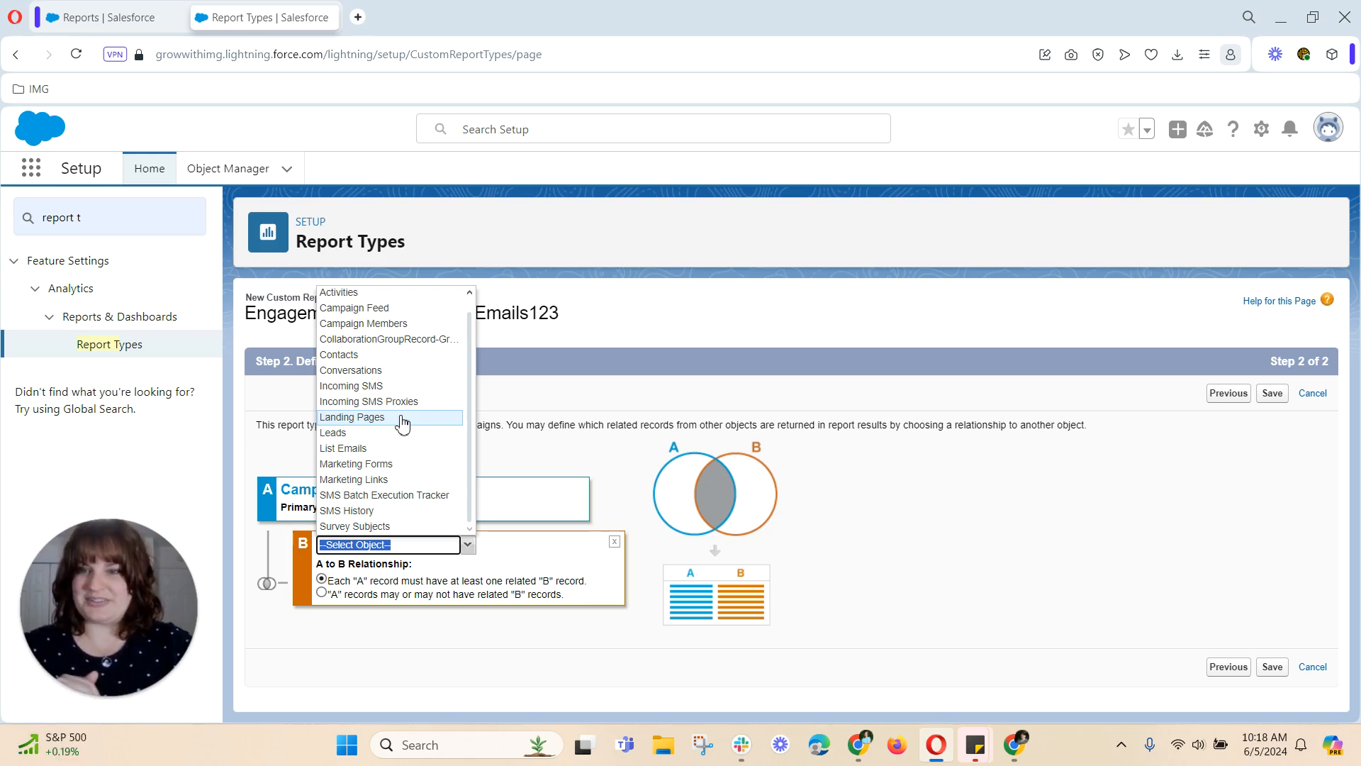
left_click(354, 448)
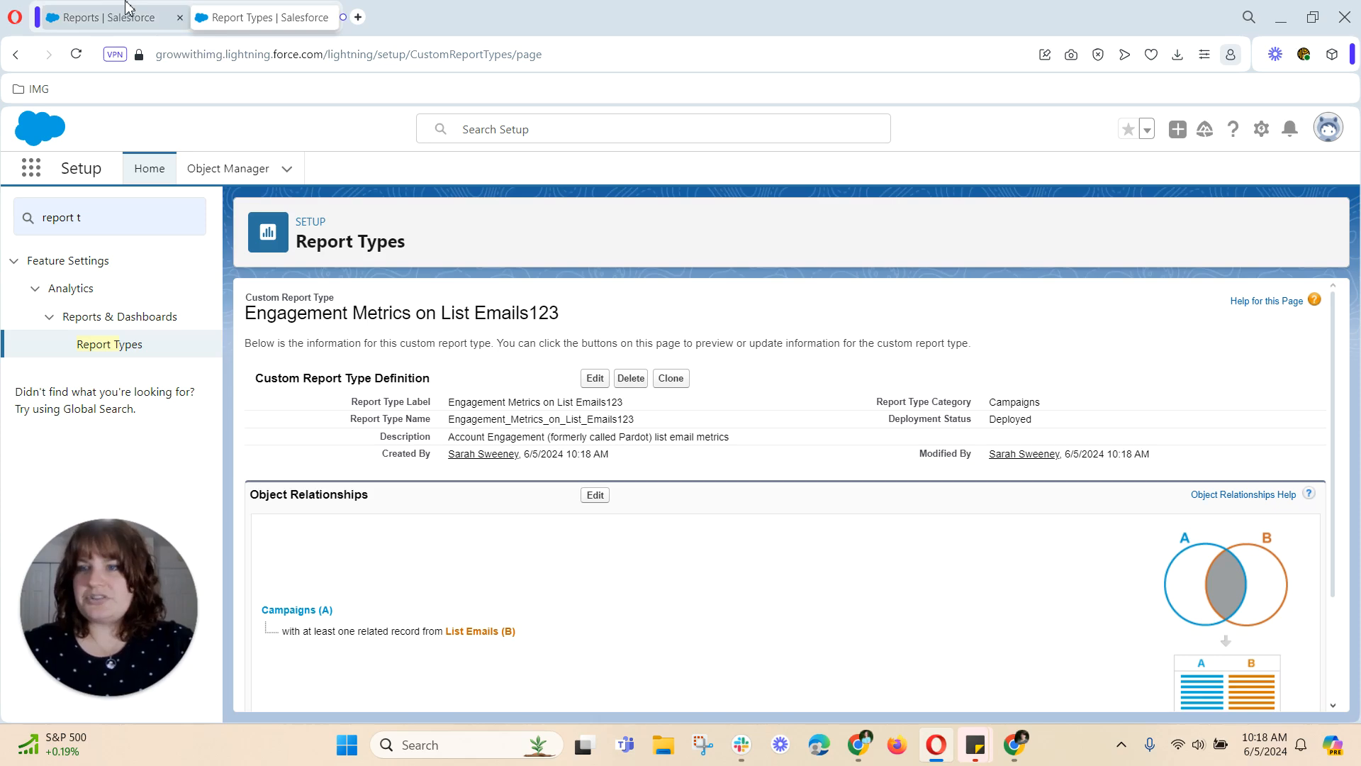
Switch to the open Reports page, start a new report and list the report types in the Campaigns category.
left_click(40, 176)
left_click(135, 17)
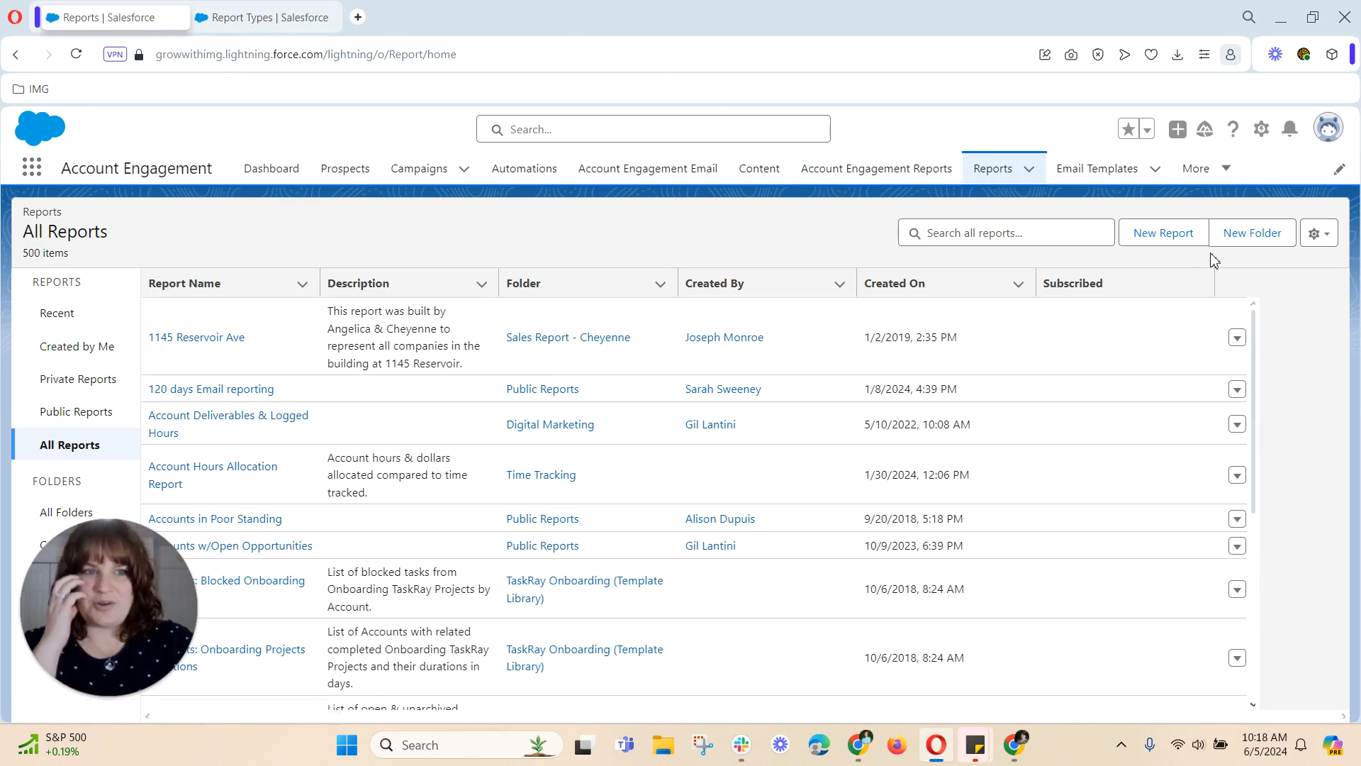
left_click(1184, 244)
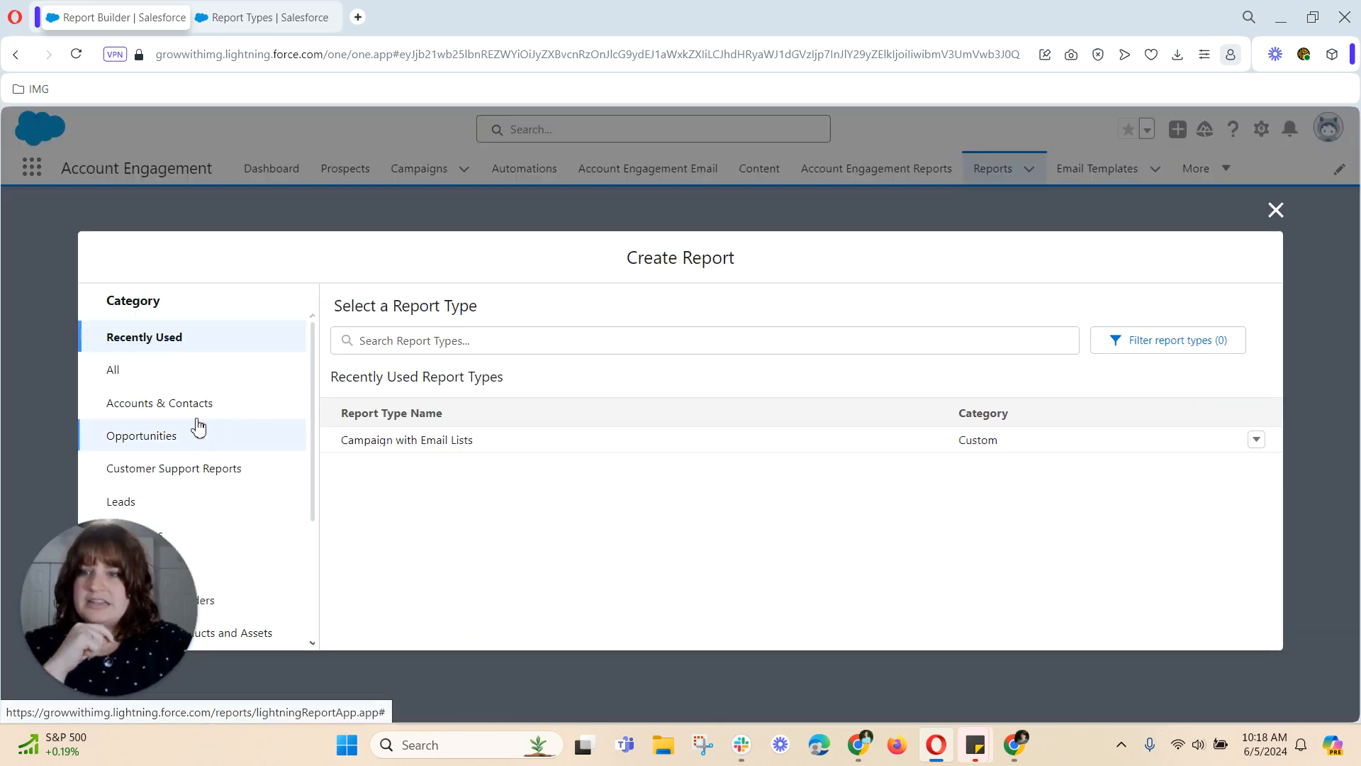
scroll(182, 461, "down", 1)
left_click(175, 454)
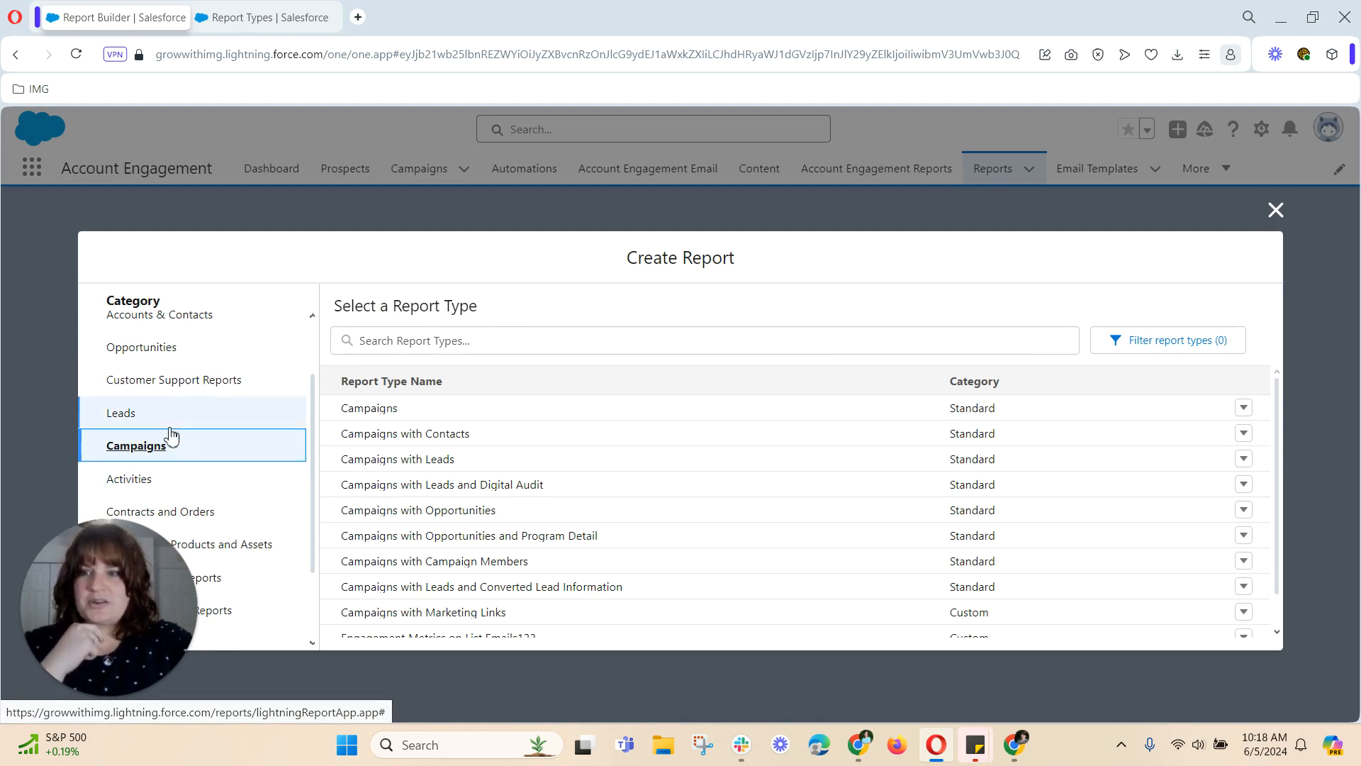
Find the custom report type Engagement Metrics on List Emails123 by searching "engag" and start a report from it.
left_click(432, 348)
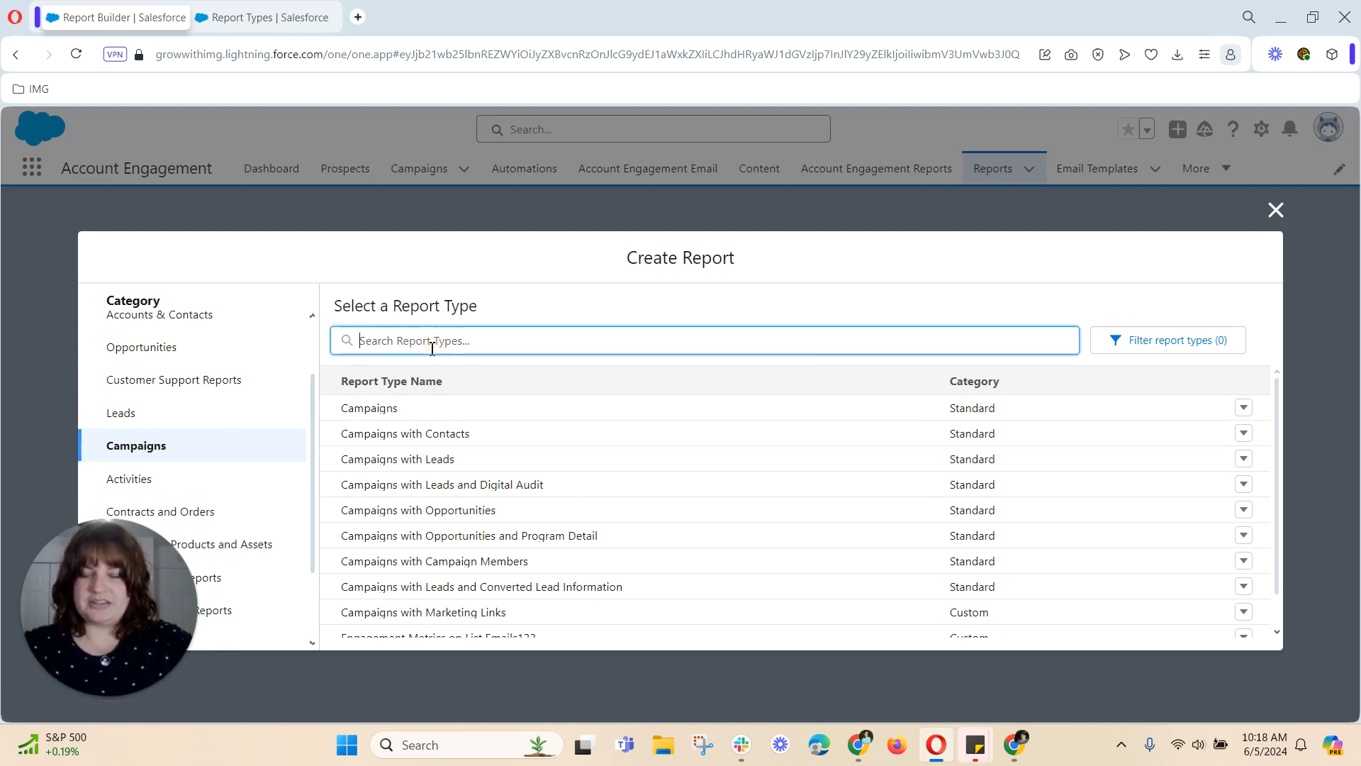
type("engagm")
key("BackSpace")
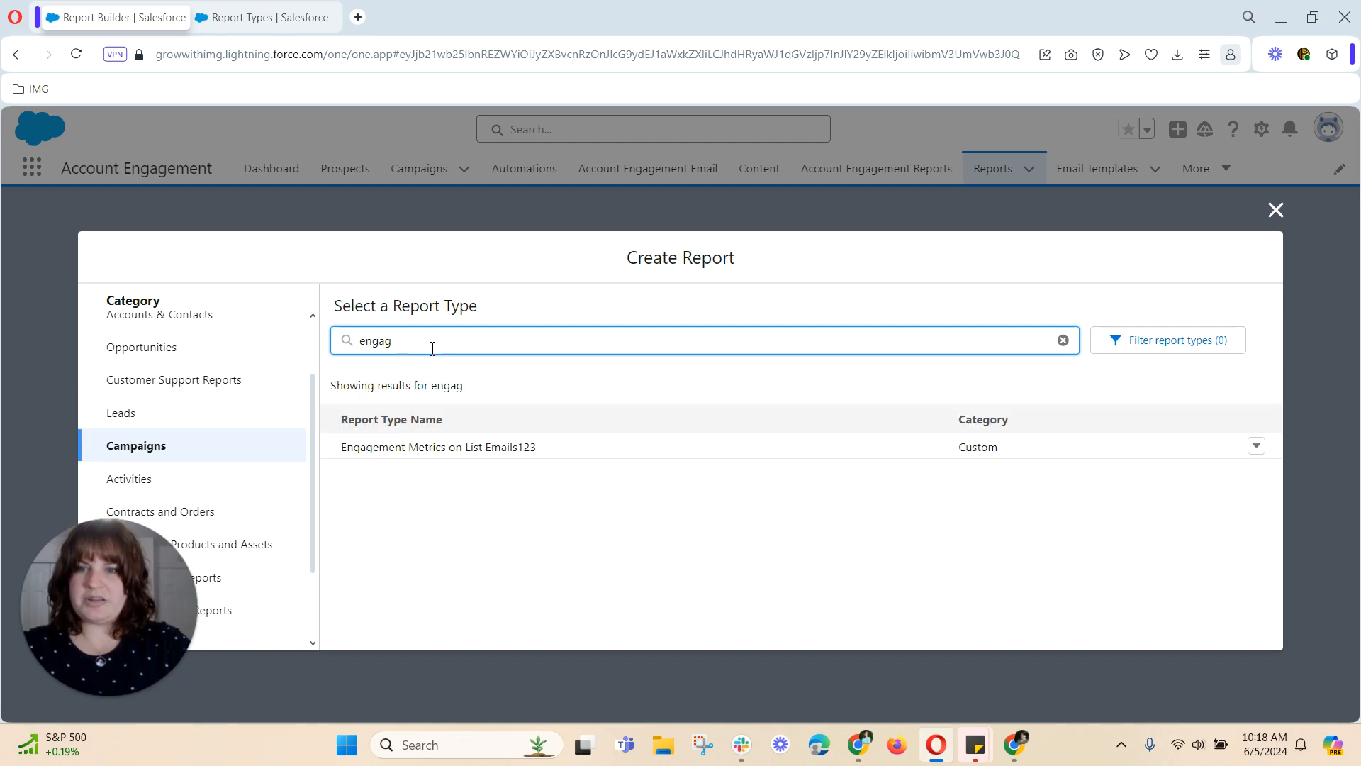
left_click(499, 454)
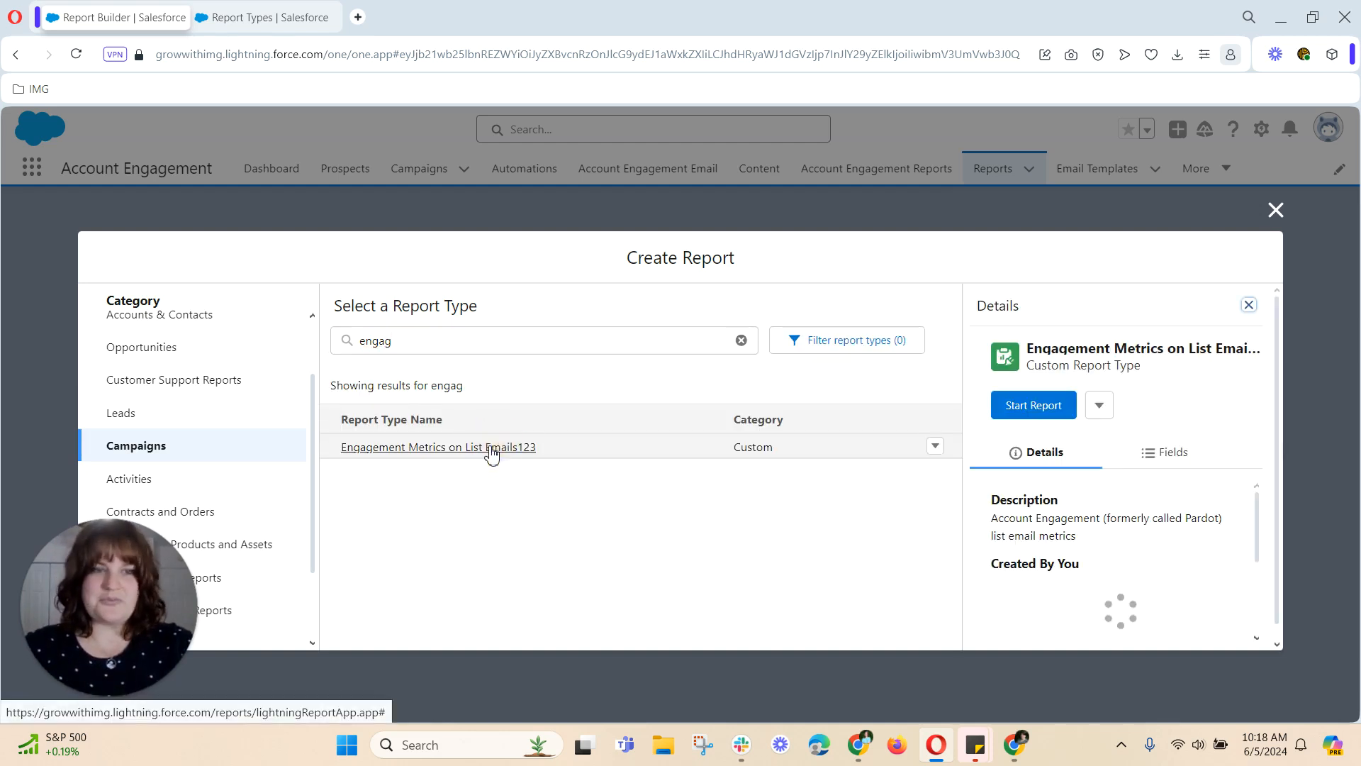
left_click(1042, 412)
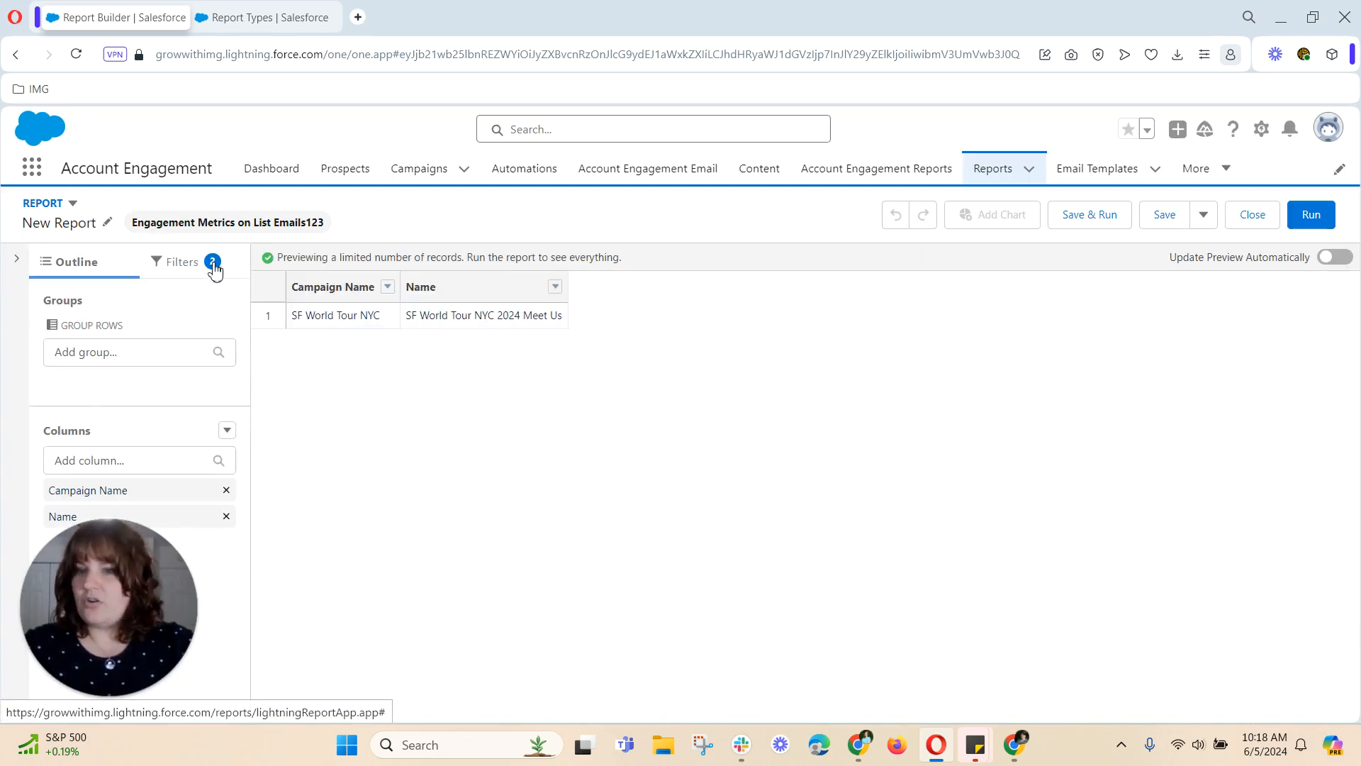
Set the report's Show Me filter to All campaigns and apply it.
left_click(212, 263)
left_click(154, 385)
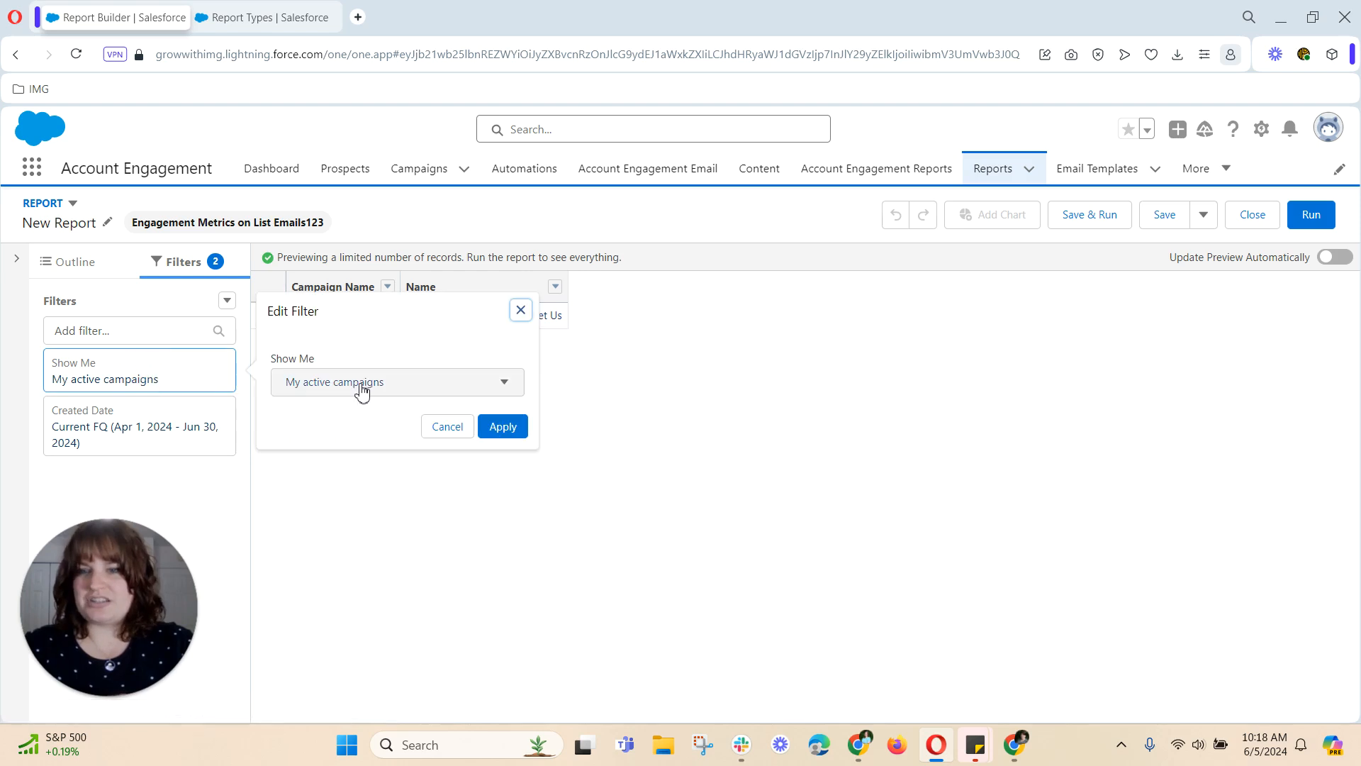
left_click(364, 392)
left_click(345, 508)
left_click(502, 426)
Set the Created Date filter's range to All Time and apply it.
left_click(156, 419)
left_click(360, 453)
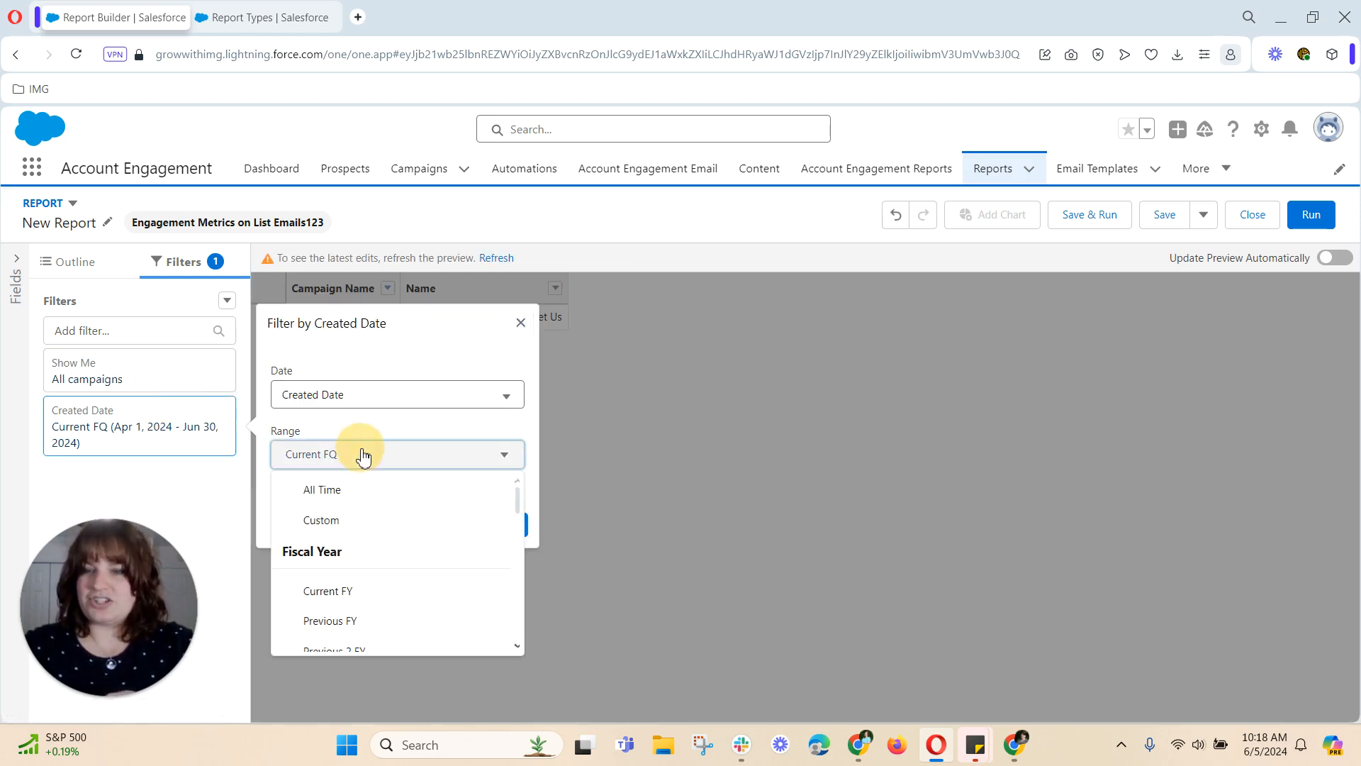
left_click(339, 490)
left_click(496, 523)
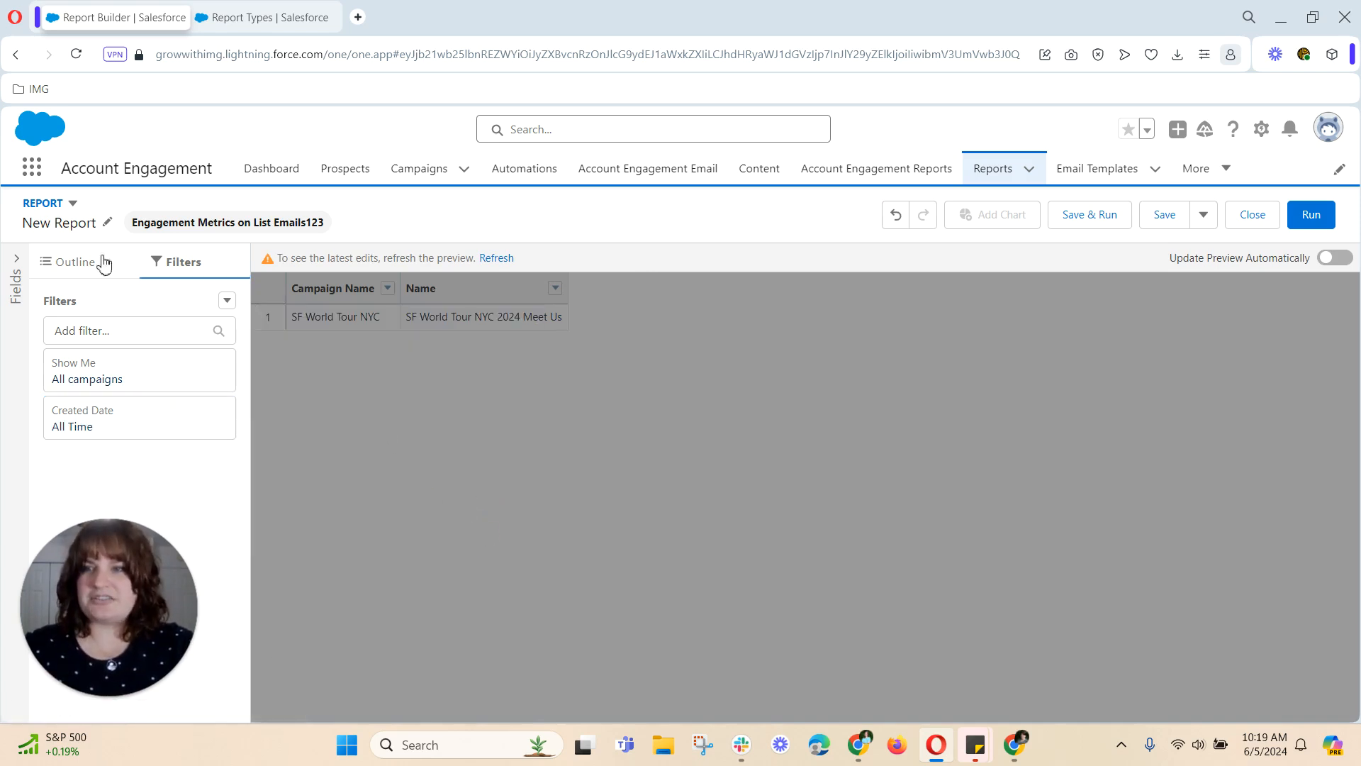
Return to the report outline and group the rows by Campaign Name.
left_click(80, 263)
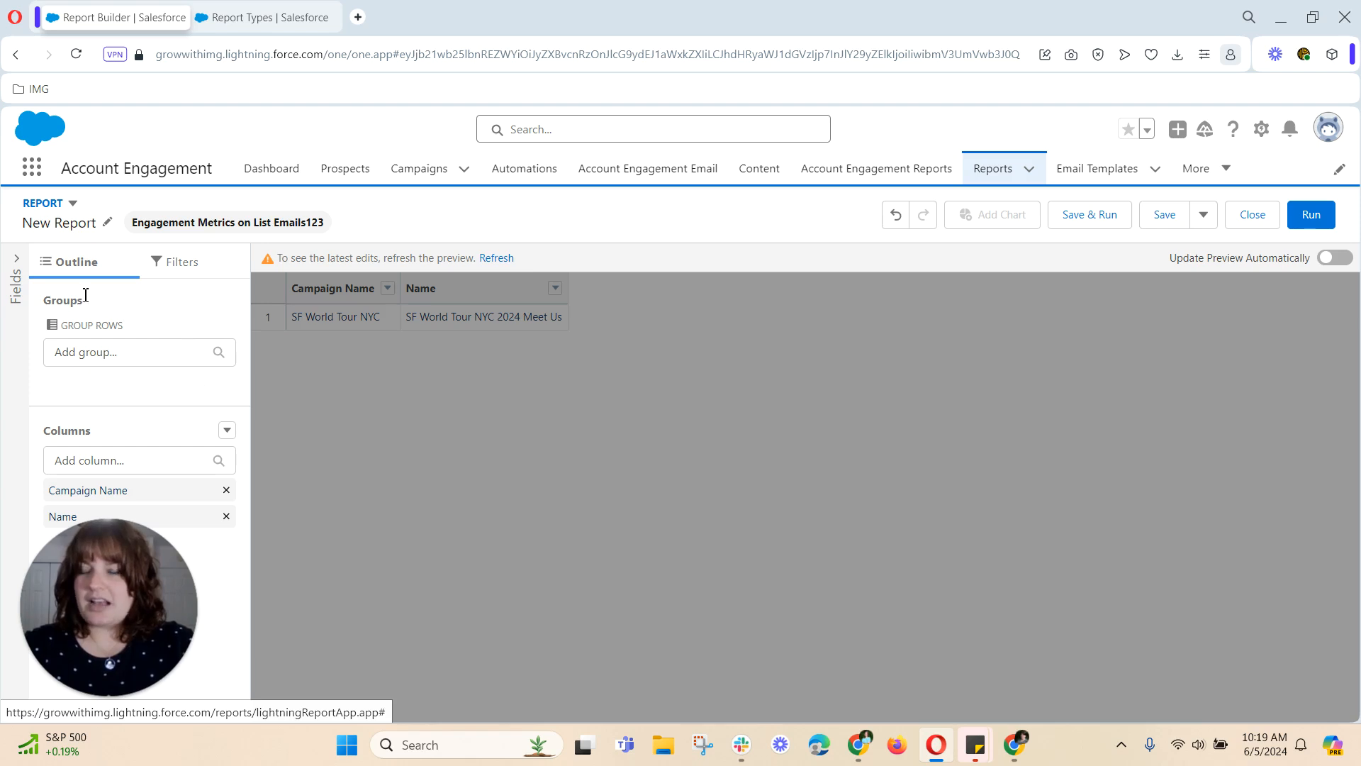
left_click_drag(139, 576, 1283, 73)
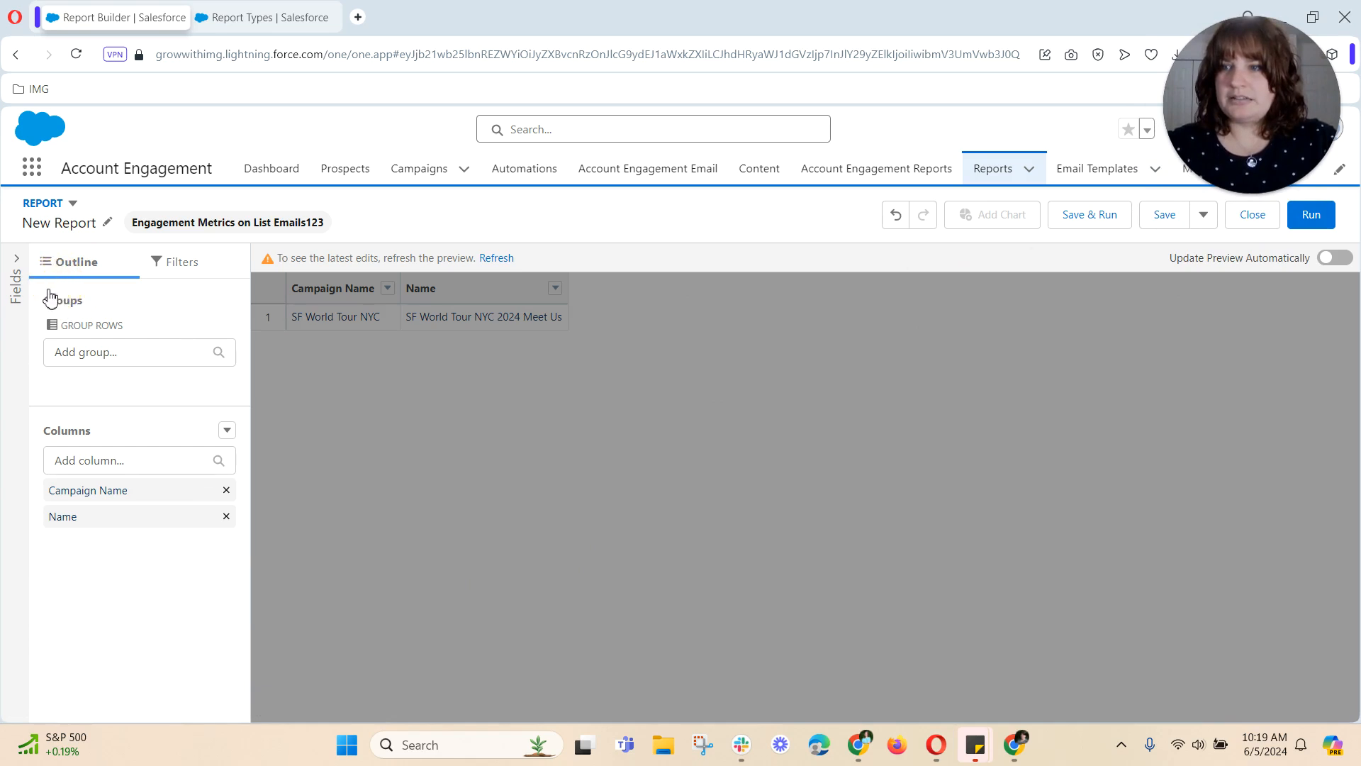
left_click(130, 458)
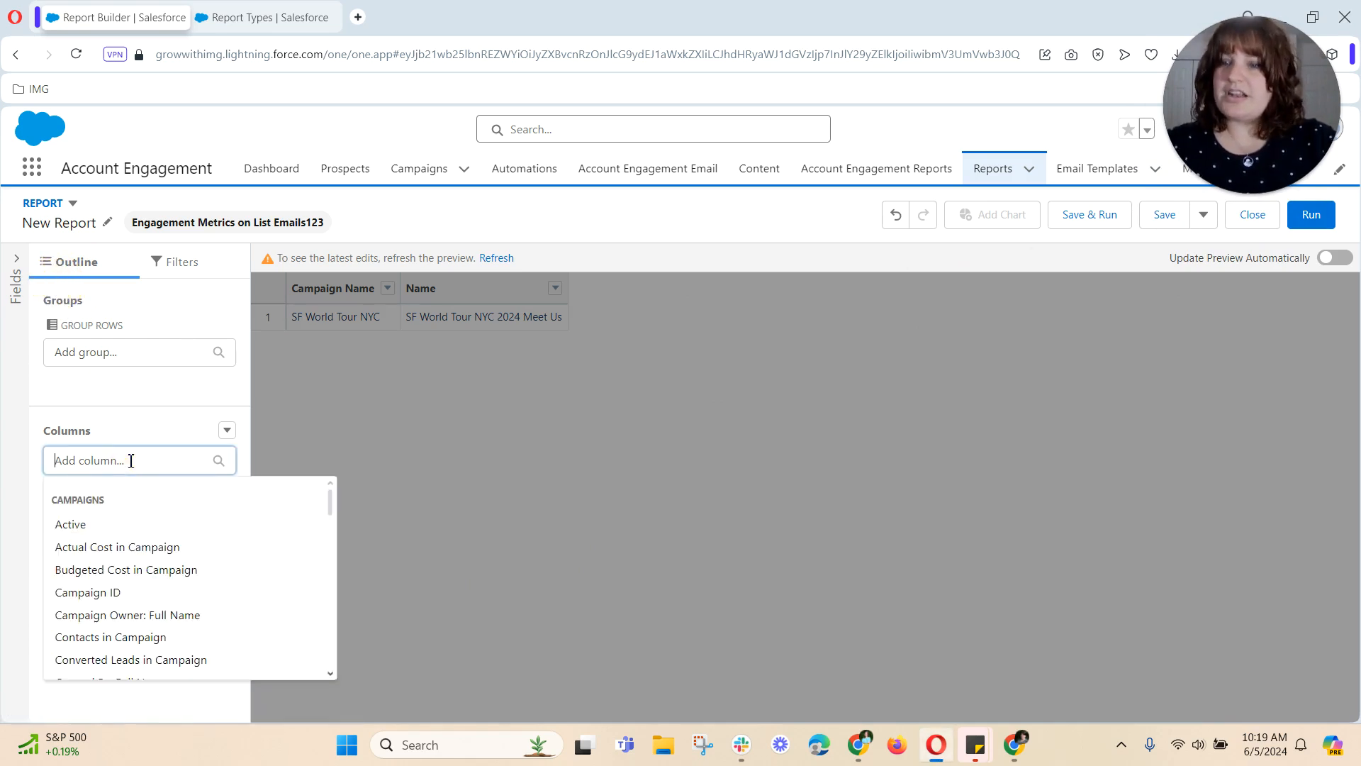
left_click(116, 354)
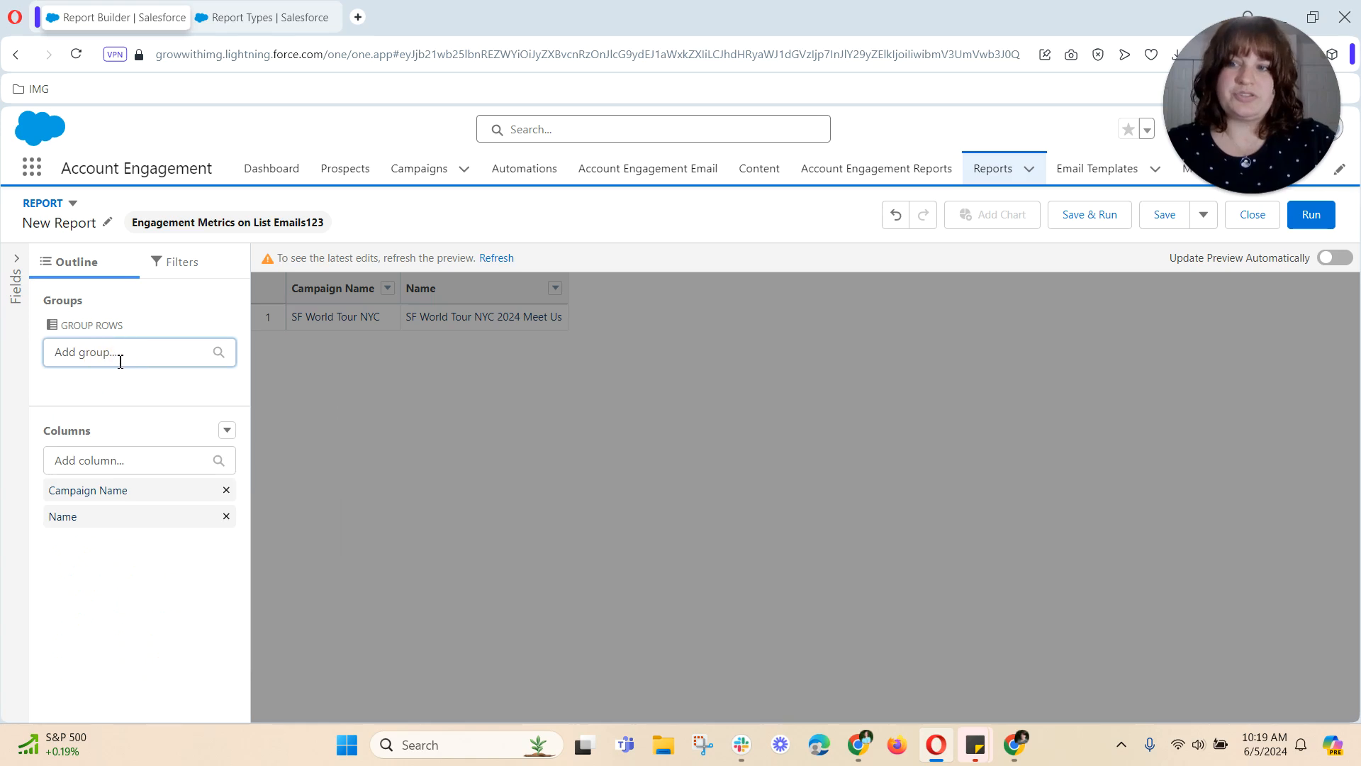
type("campaign")
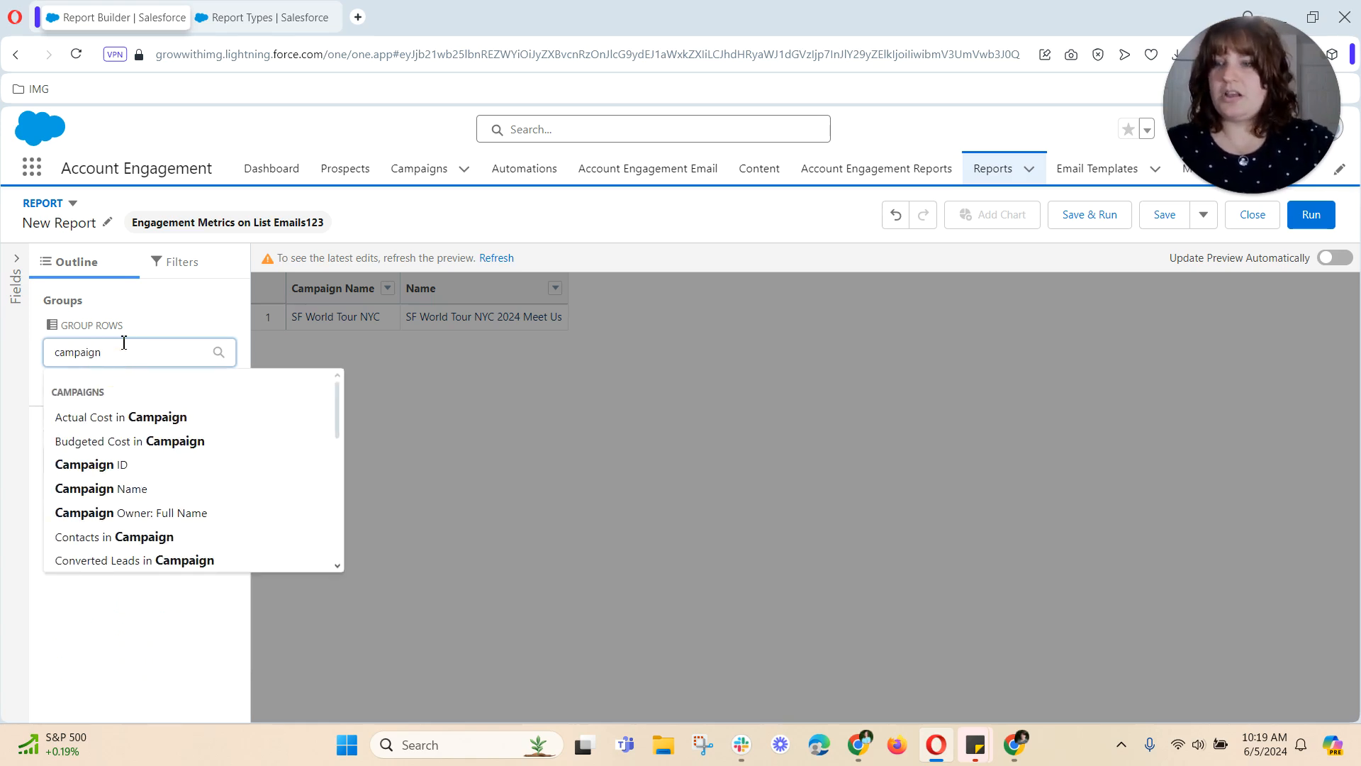
left_click(119, 488)
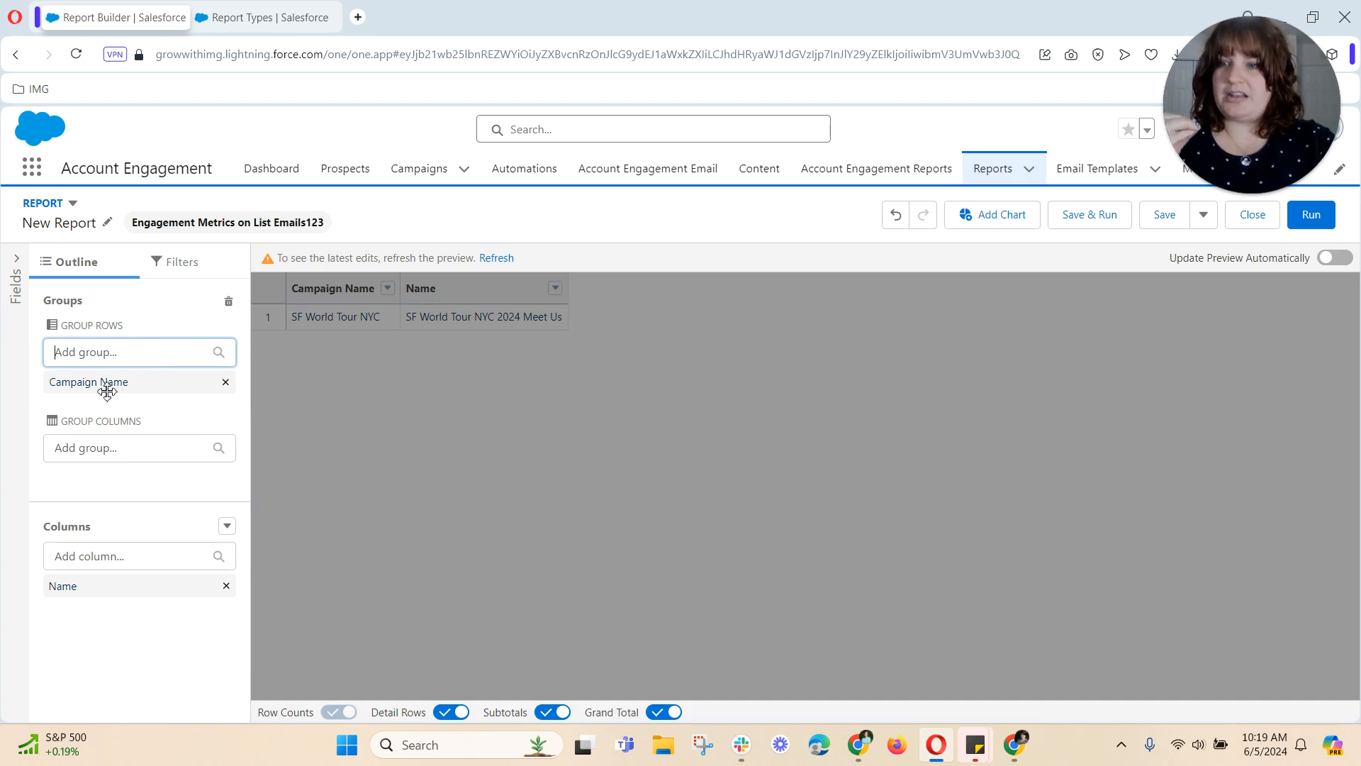
Add the List Emails field Subject as a report column.
left_click(116, 560)
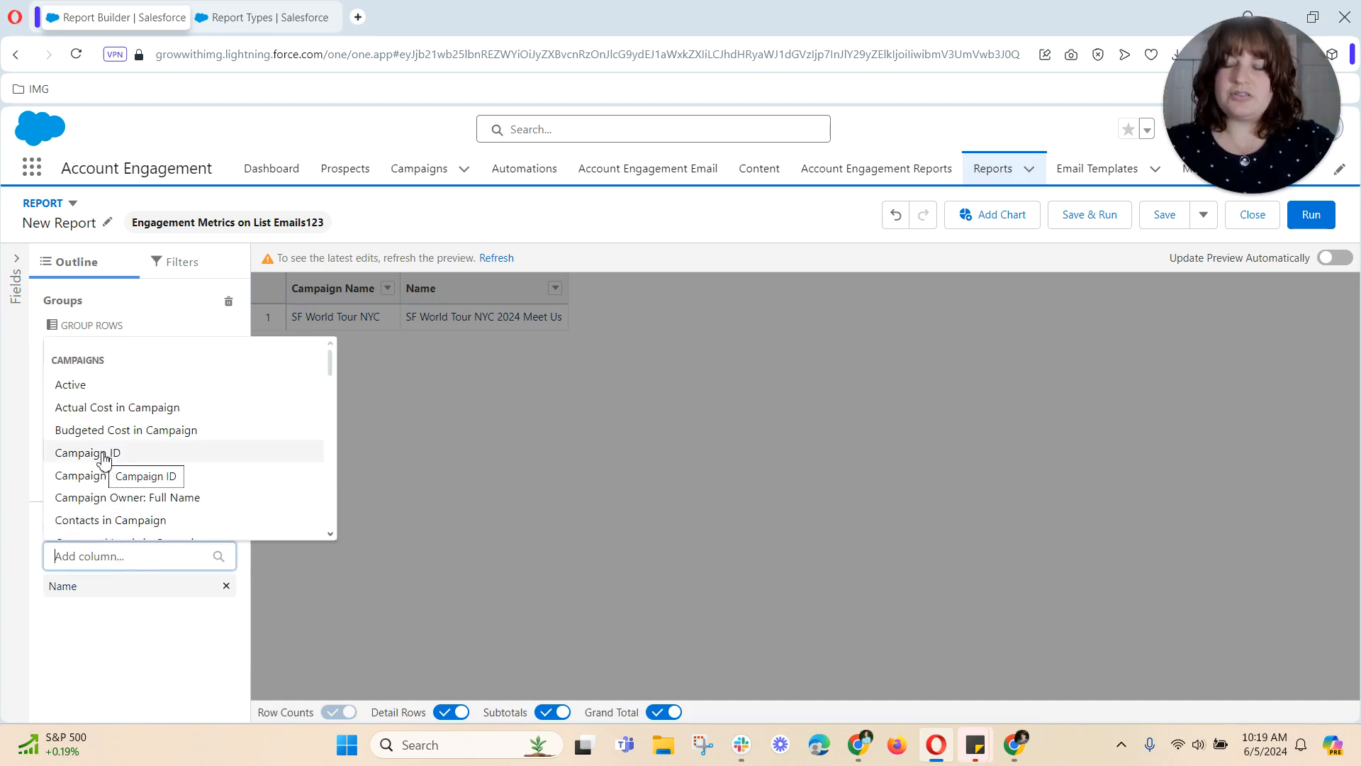
scroll(110, 447, "down", 7)
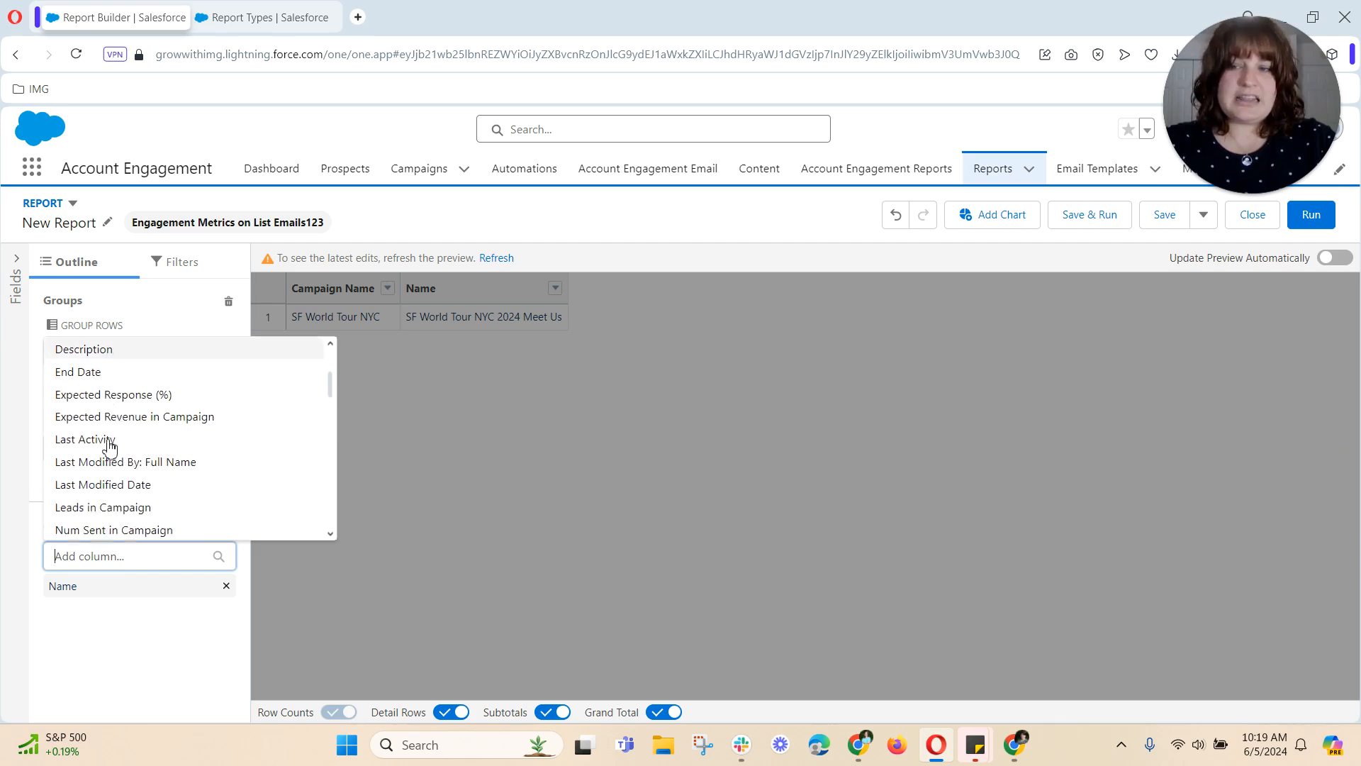
scroll(110, 447, "down", 5)
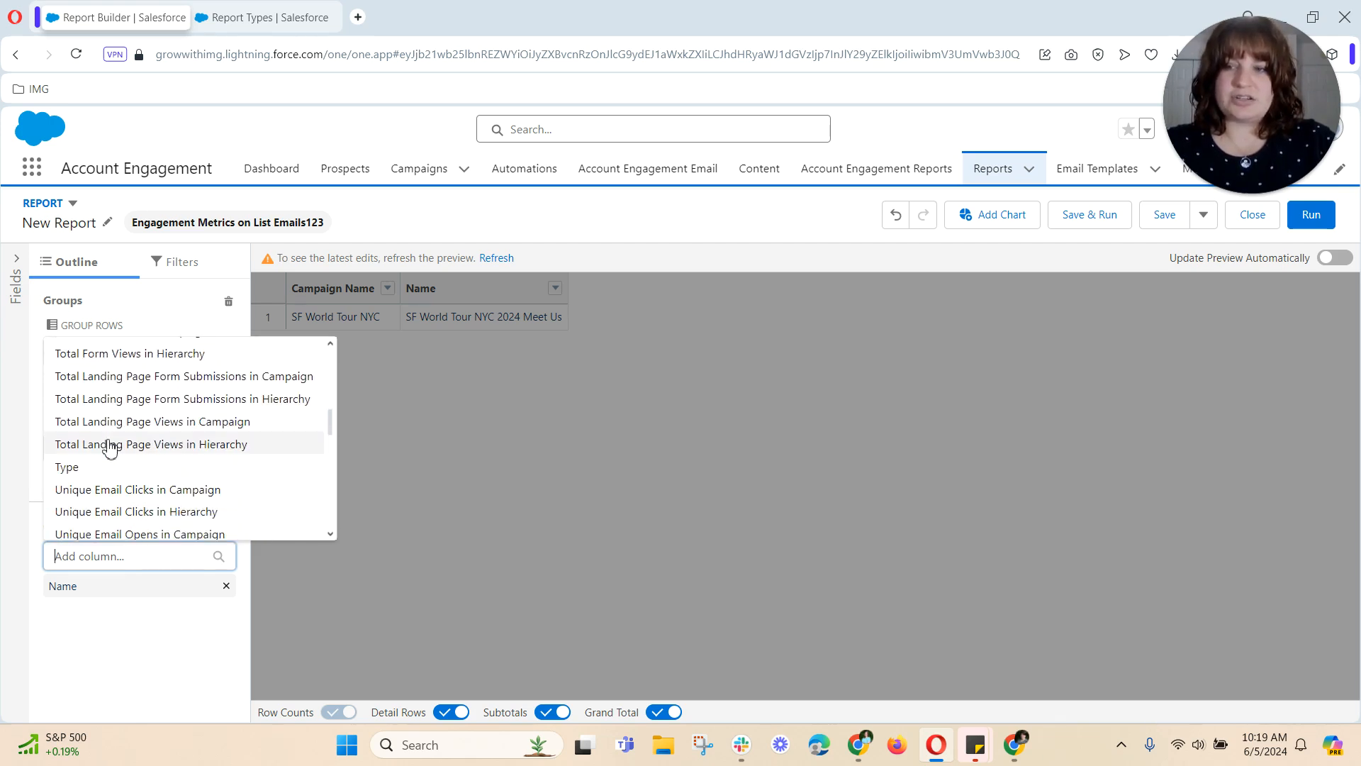
scroll(110, 446, "up", 3)
scroll(110, 446, "down", 8)
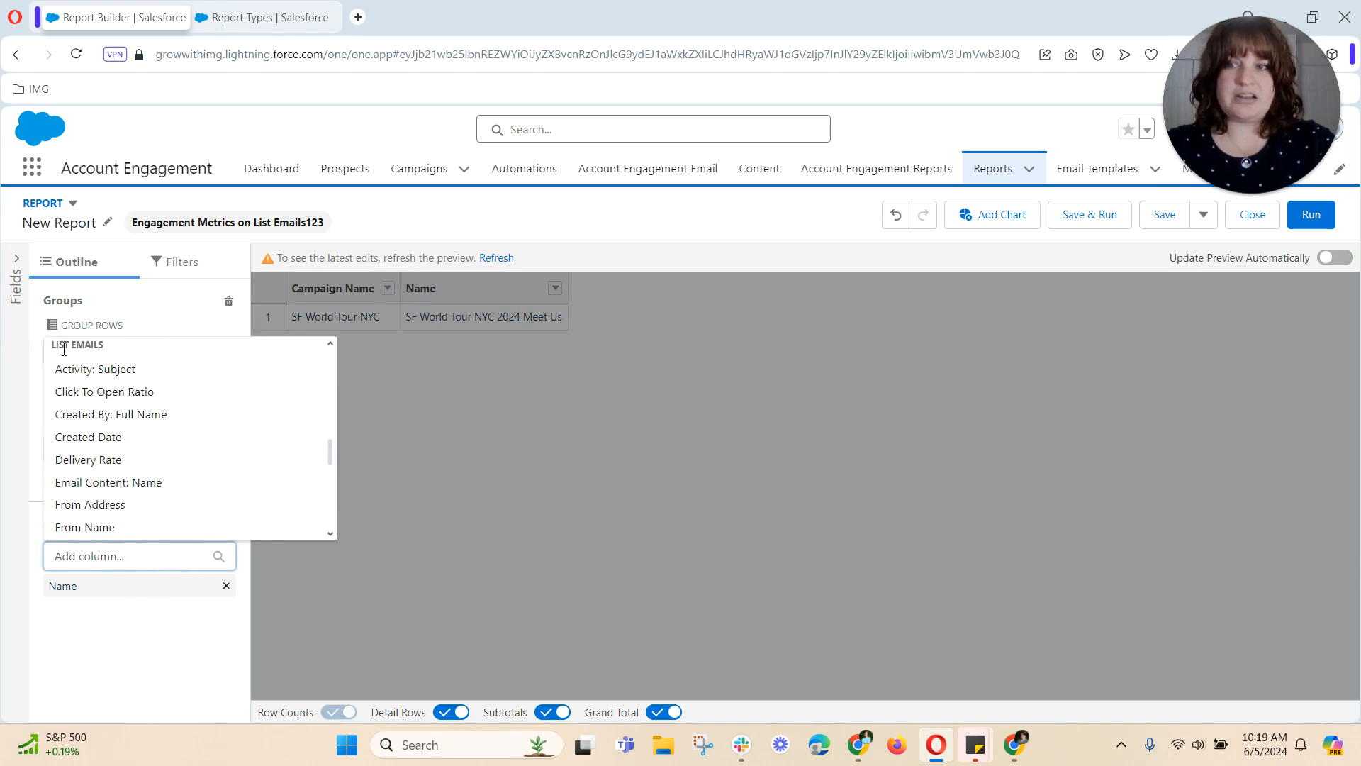
scroll(99, 362, "up", 1)
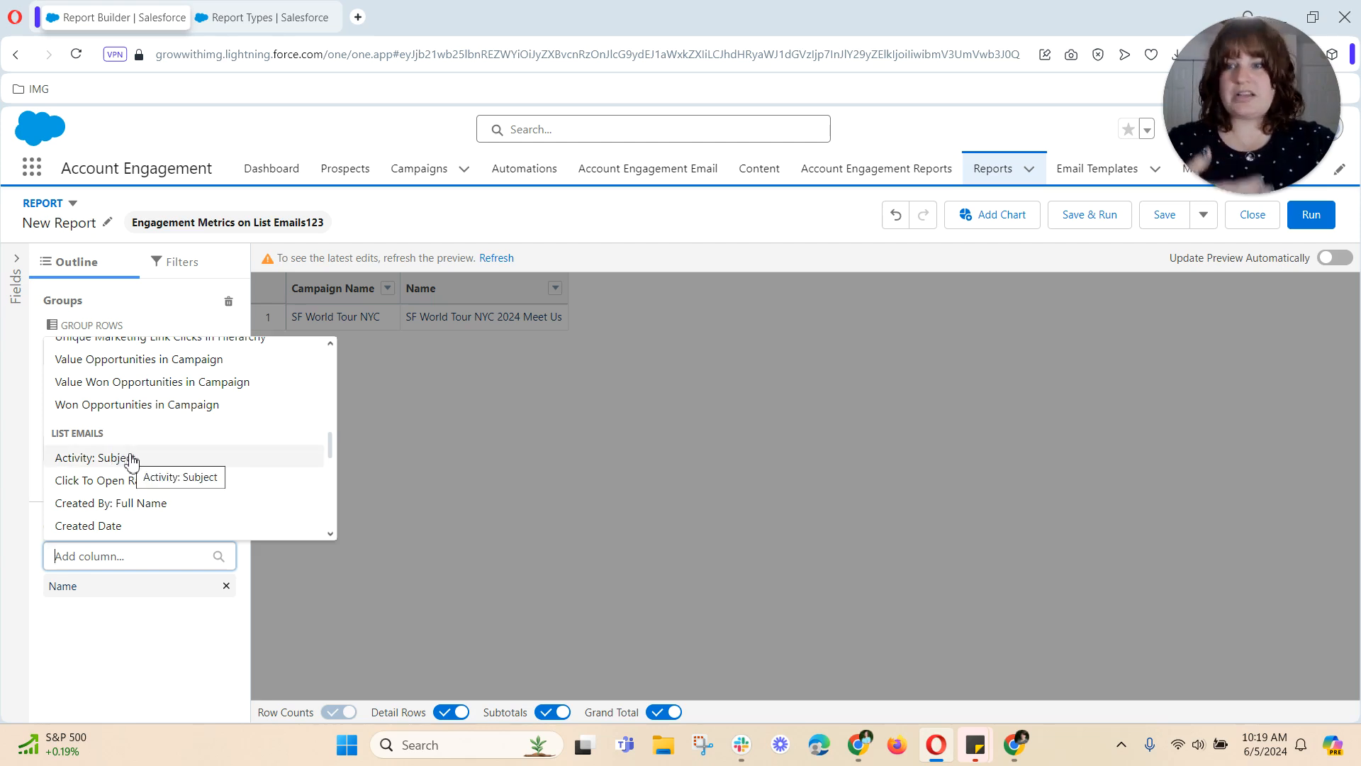
scroll(130, 459, "down", 1)
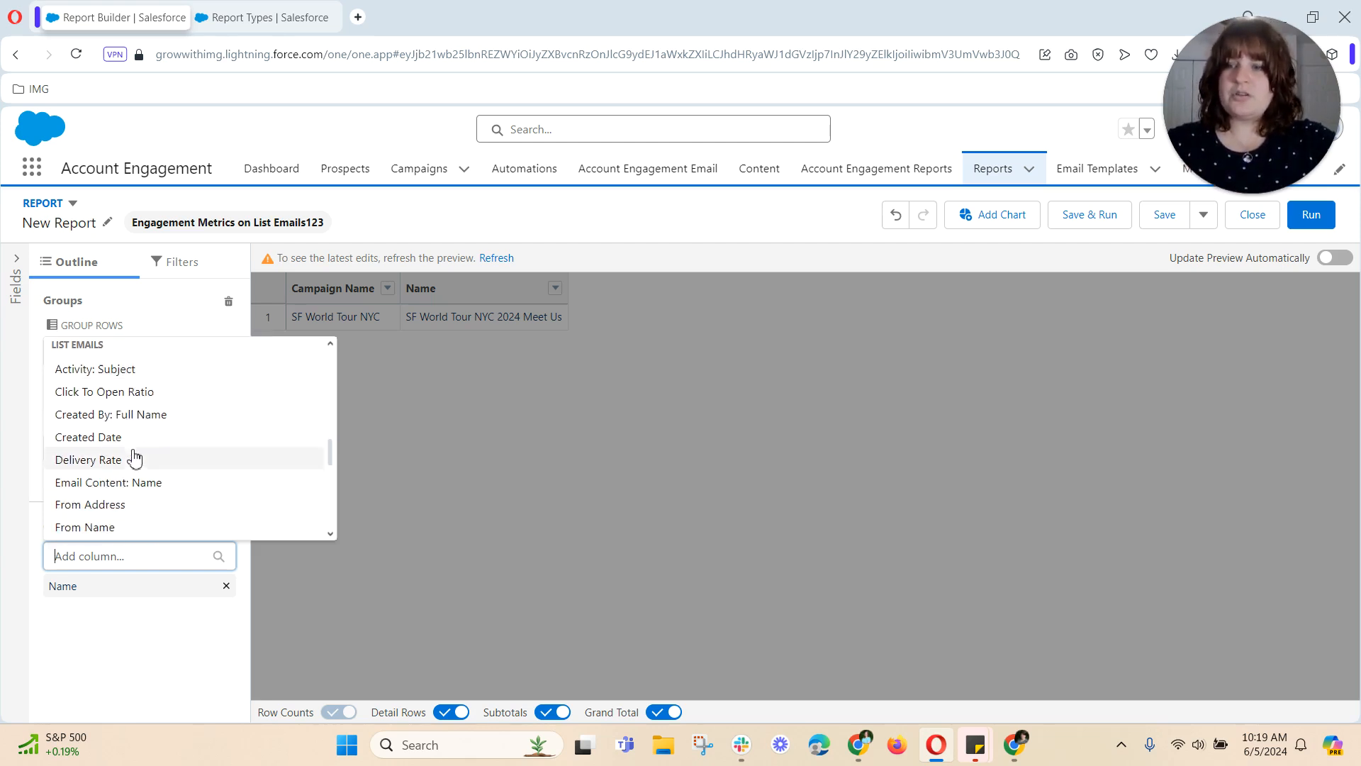
scroll(146, 437, "down", 1)
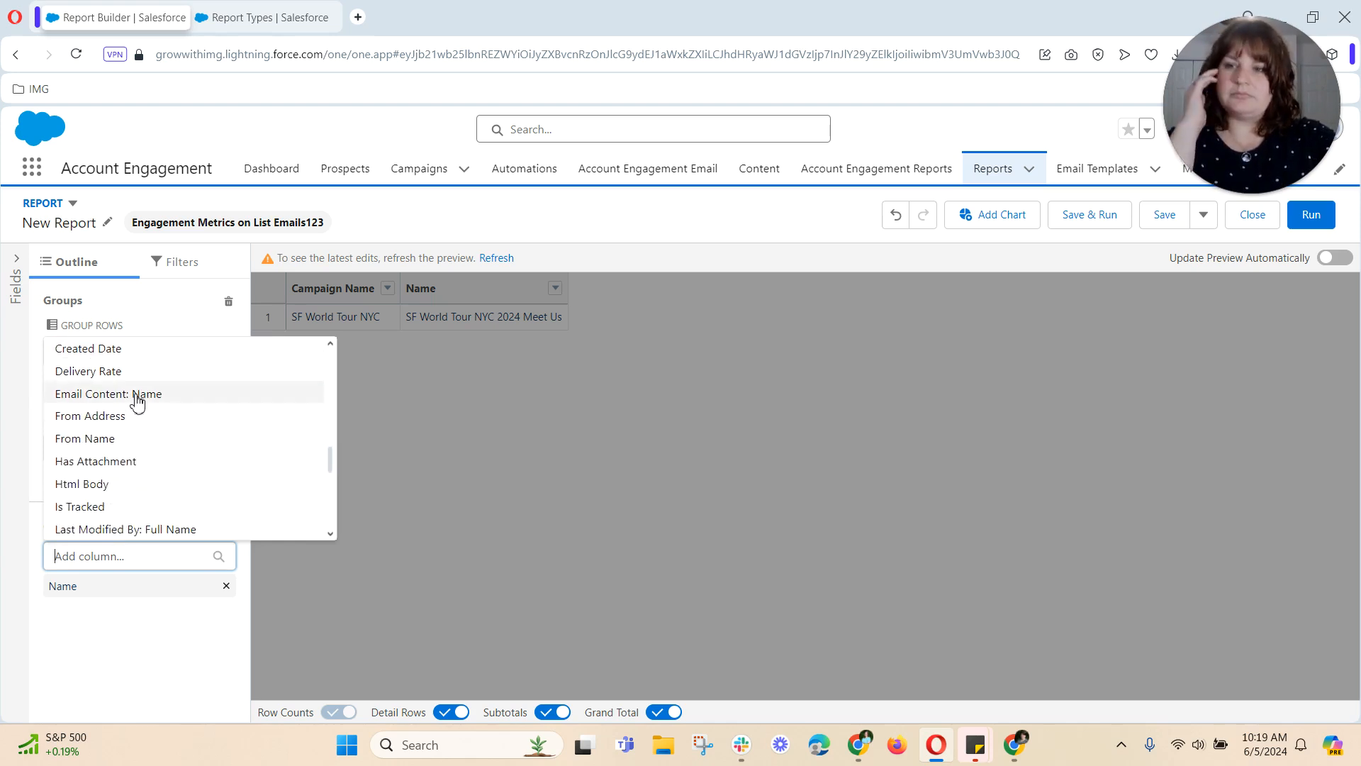
scroll(135, 459, "down", 1)
type("sub")
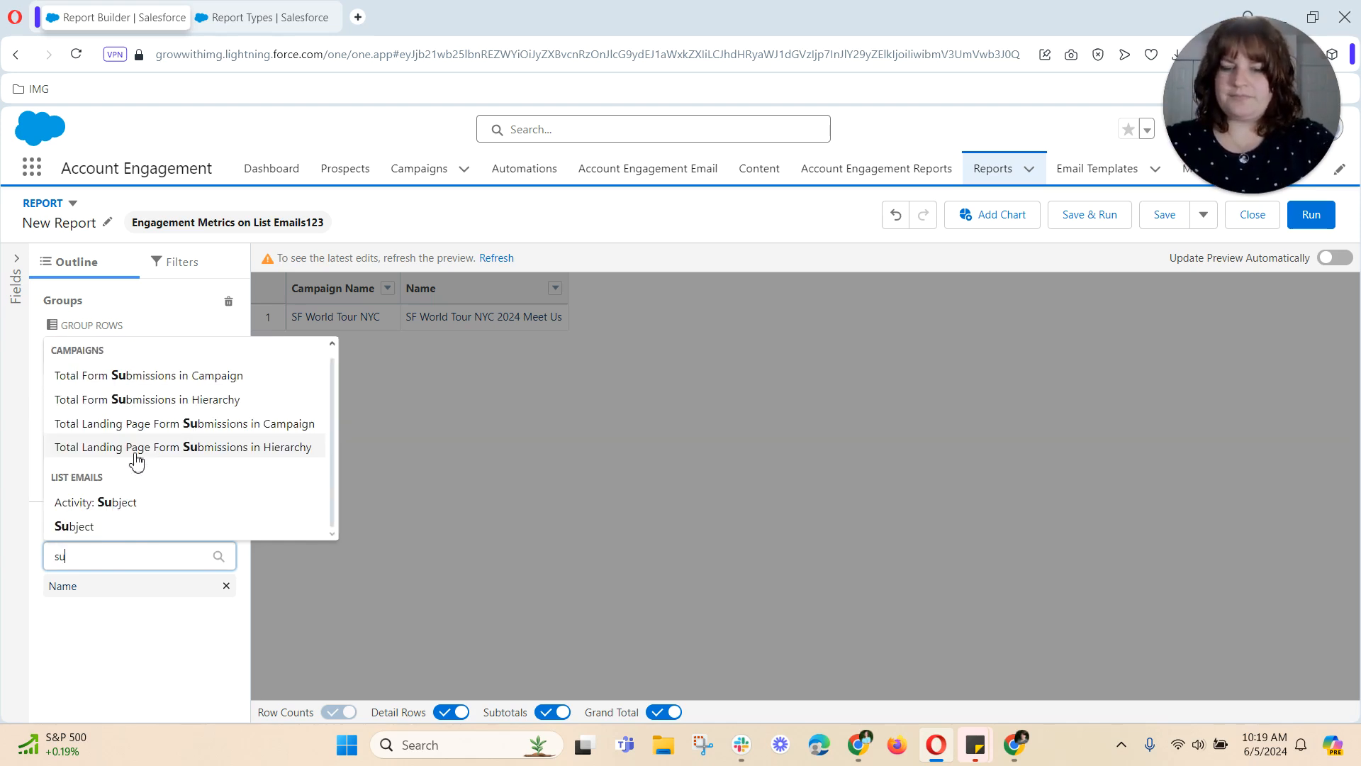
left_click(70, 526)
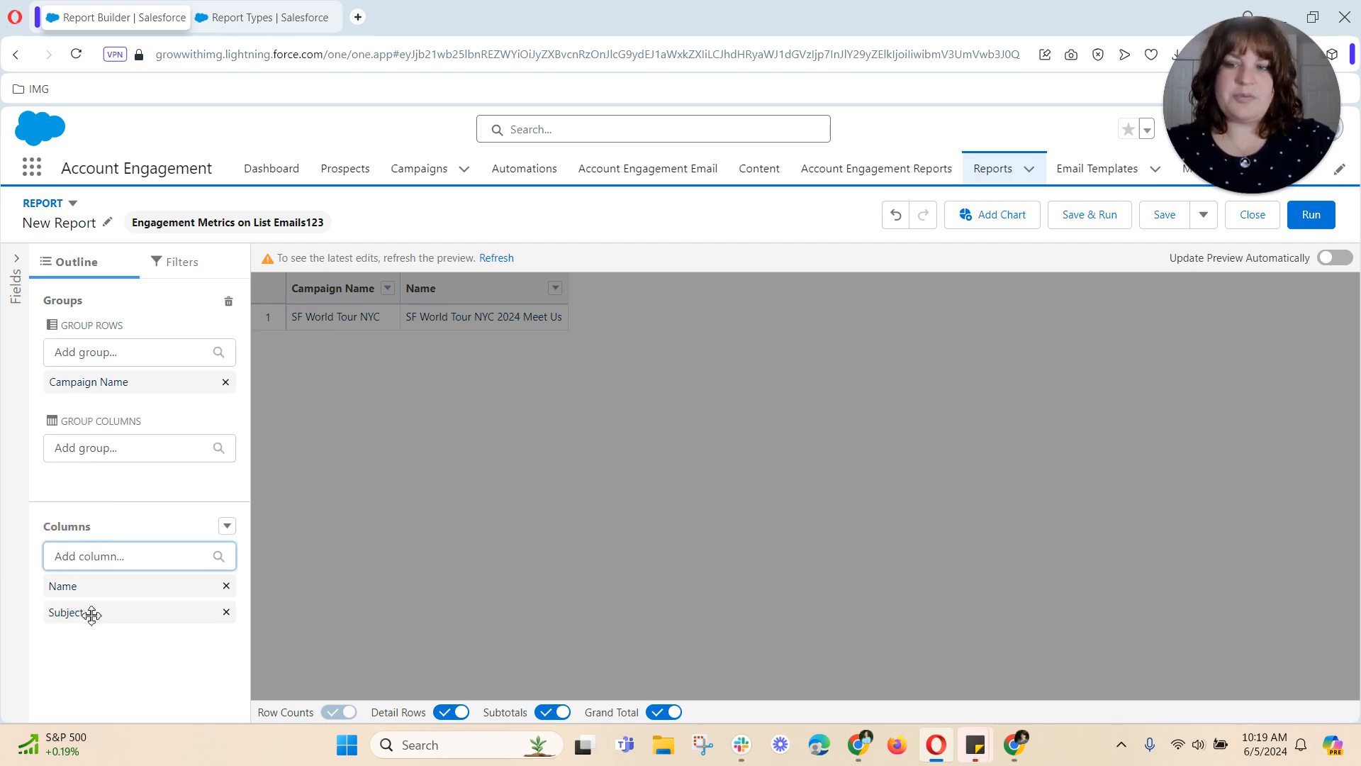
Add the Total Opens field from List Emails as a report column.
left_click(96, 556)
scroll(145, 448, "down", 2)
scroll(146, 448, "down", 15)
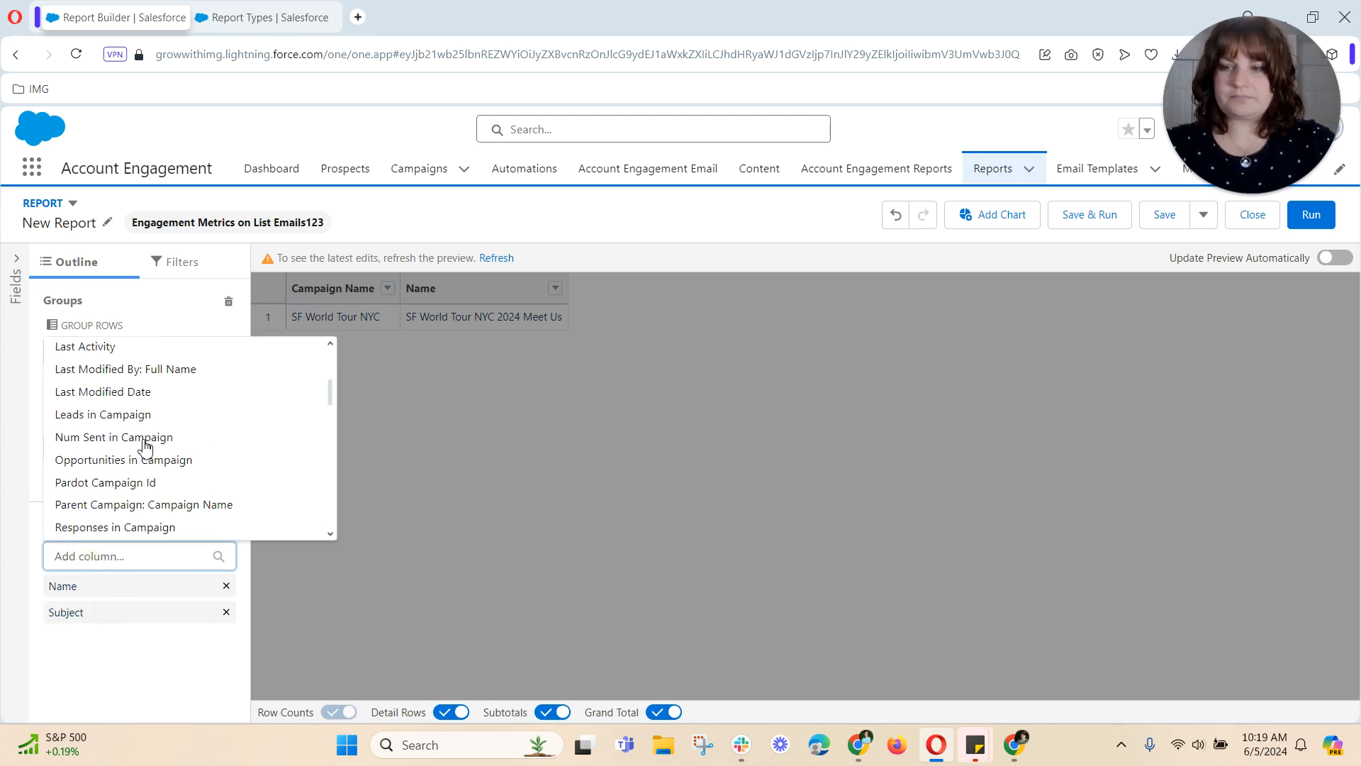
scroll(146, 449, "down", 12)
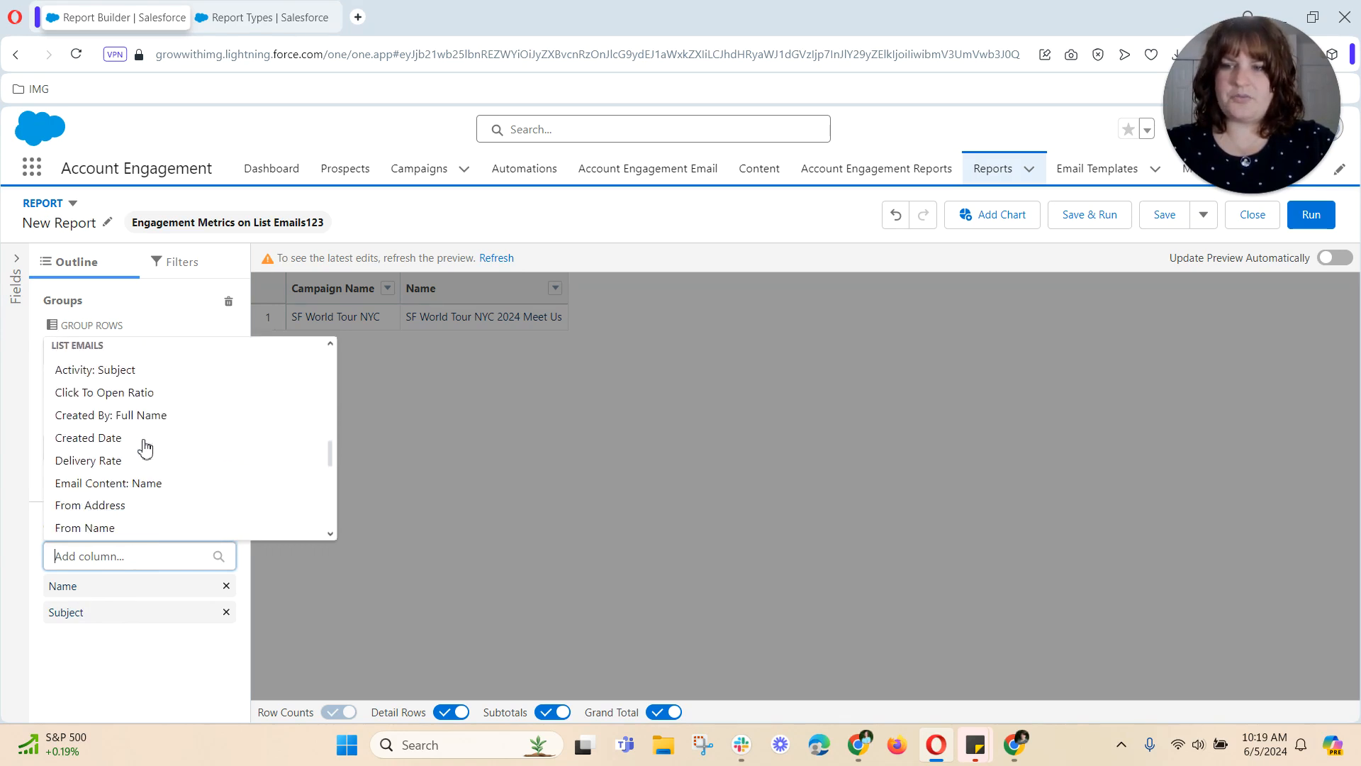
scroll(146, 448, "down", 4)
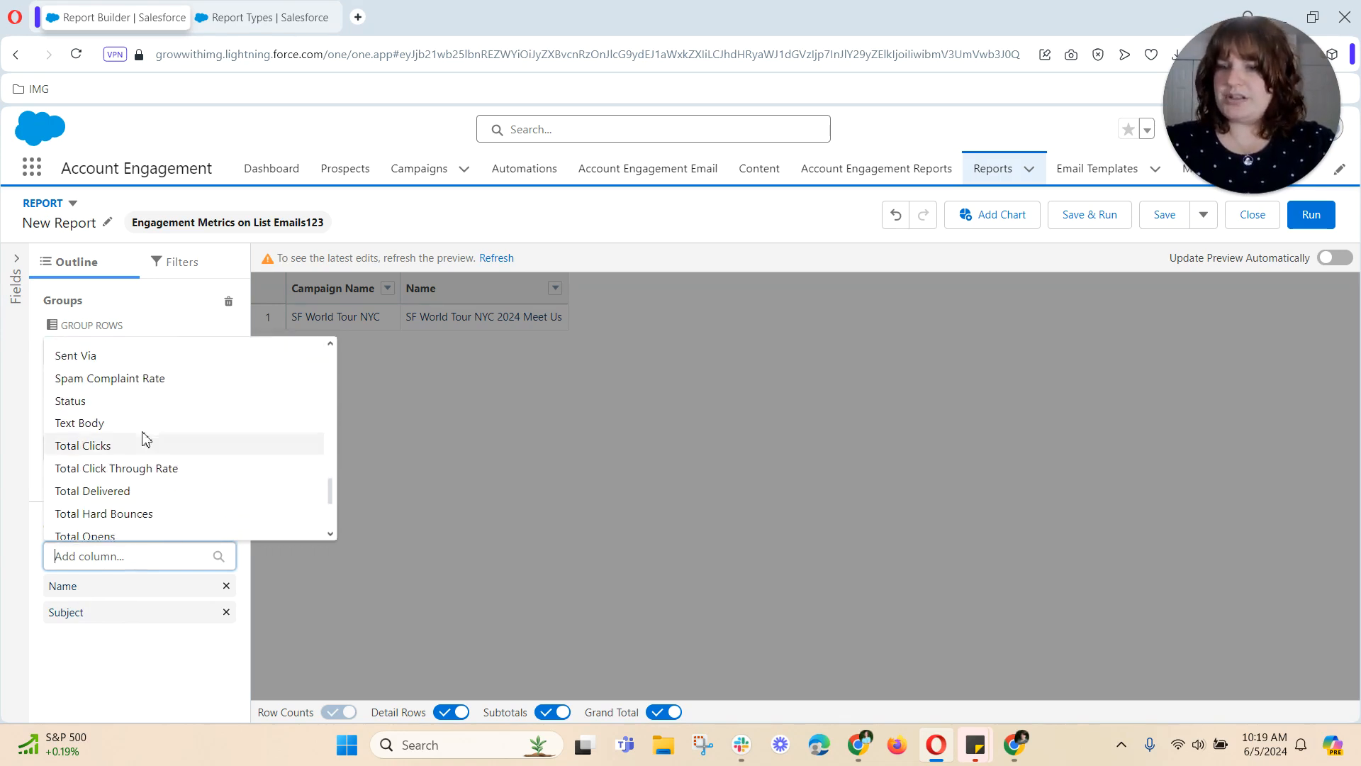
scroll(126, 518, "down", 2)
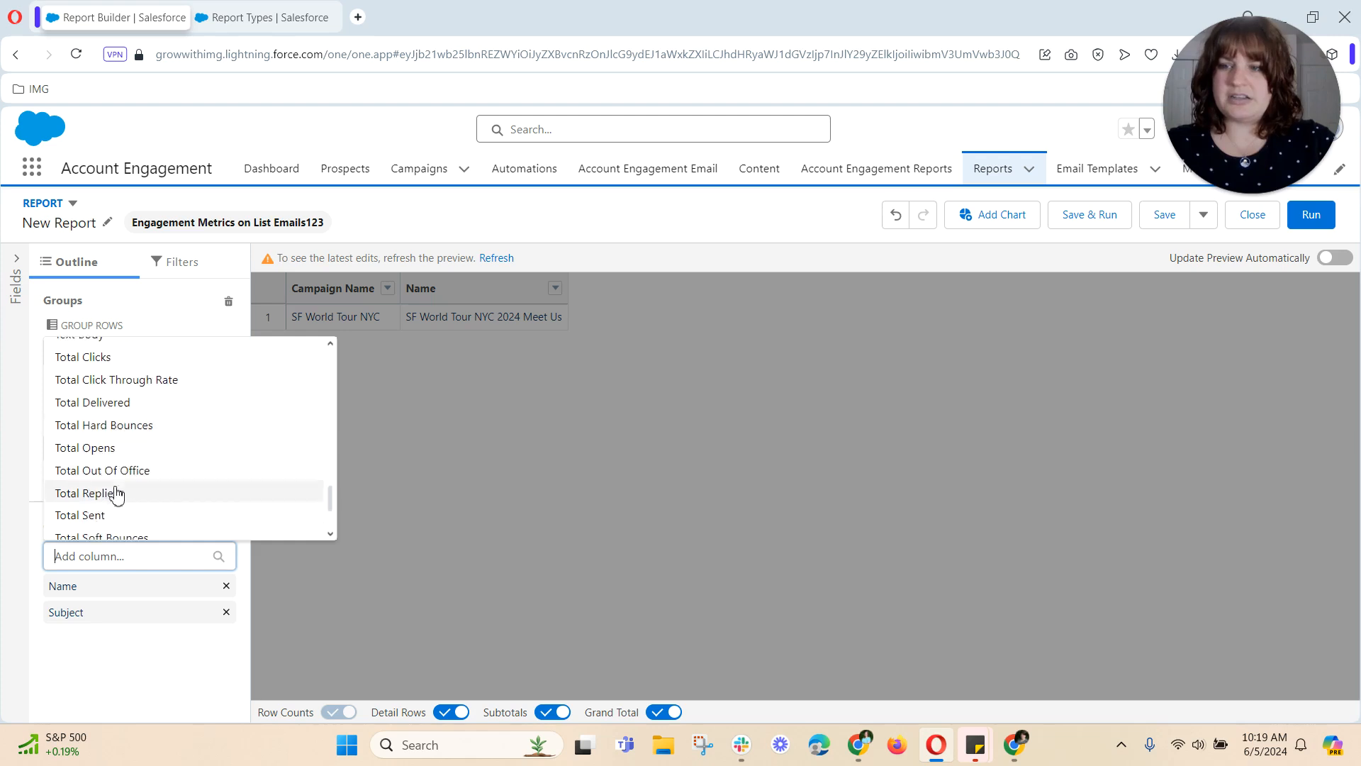
left_click(108, 451)
Add the Total Clicks field from List Emails as a report column.
left_click(111, 556)
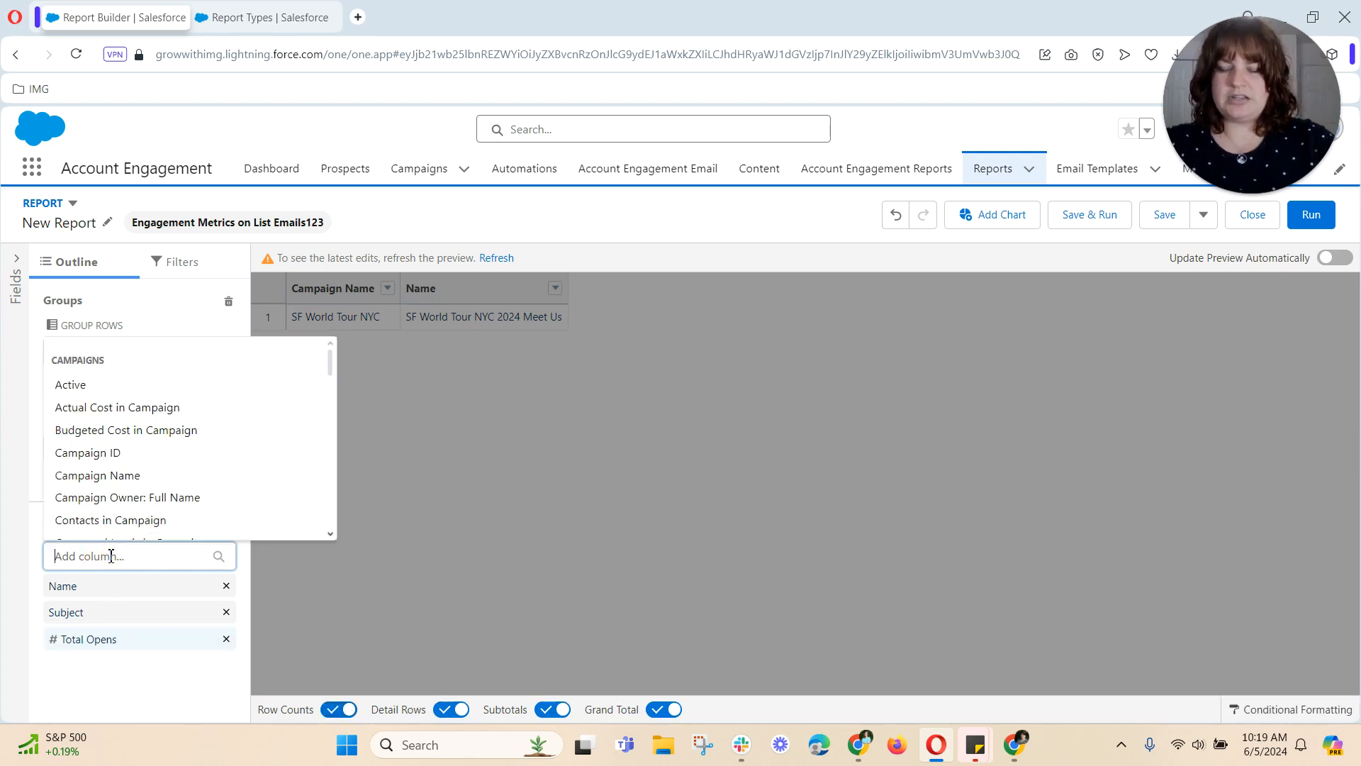
type("total cli")
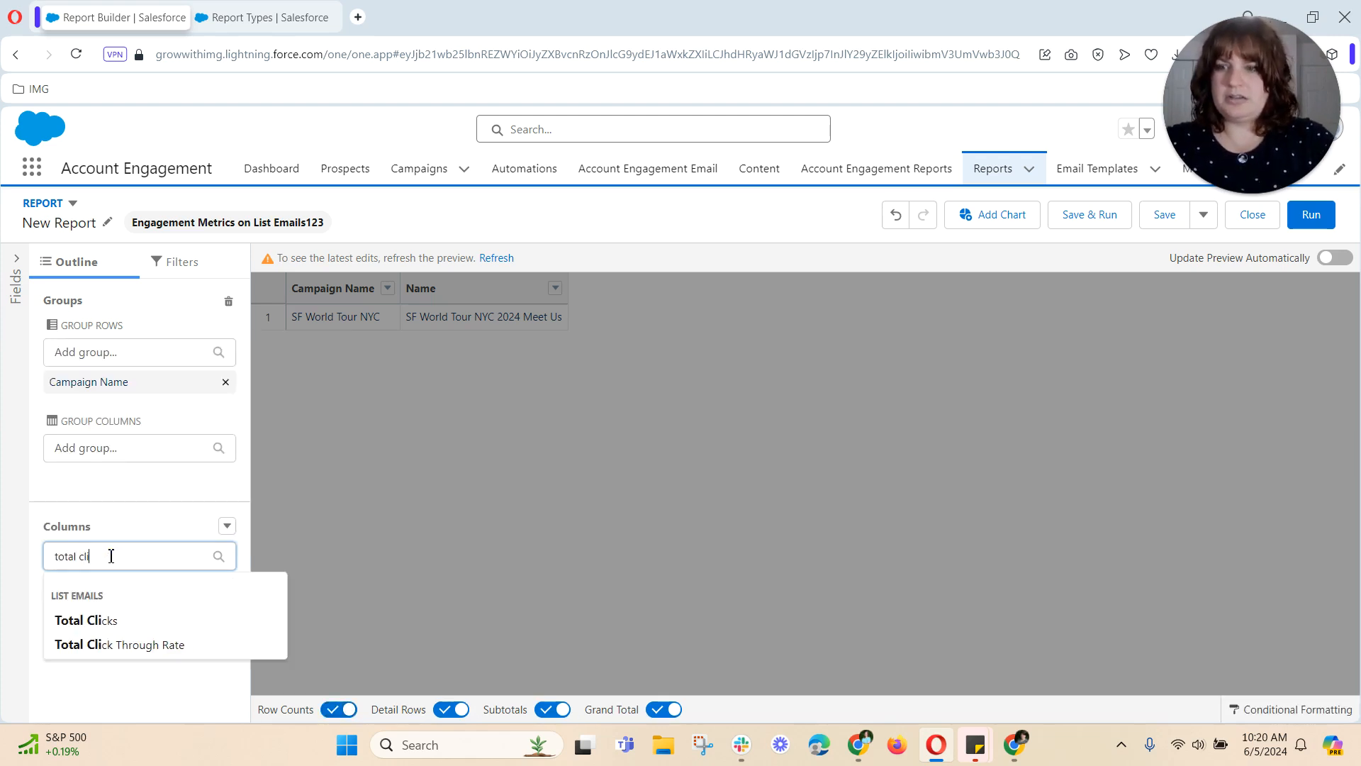
left_click(113, 621)
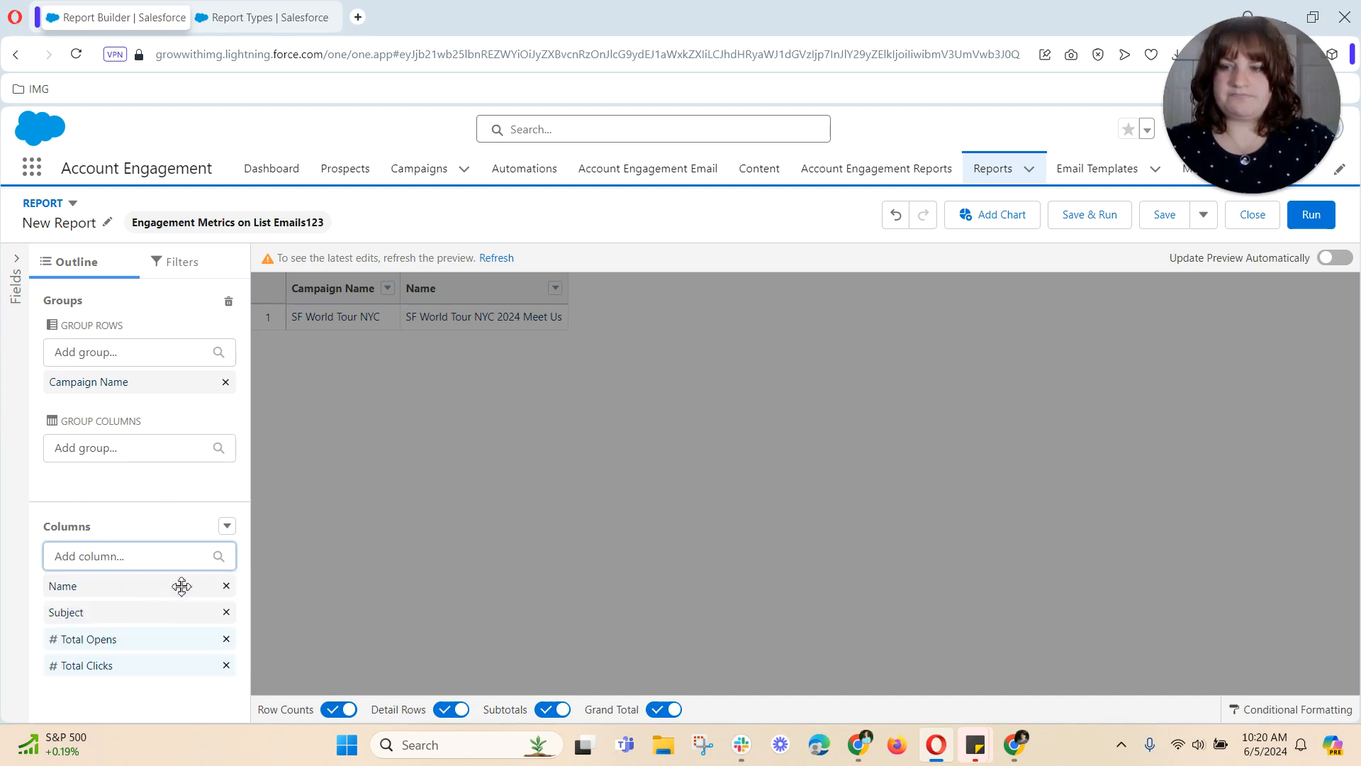
Add the Unique Opens field from List Emails as a report column.
left_click(152, 557)
type("uniqu")
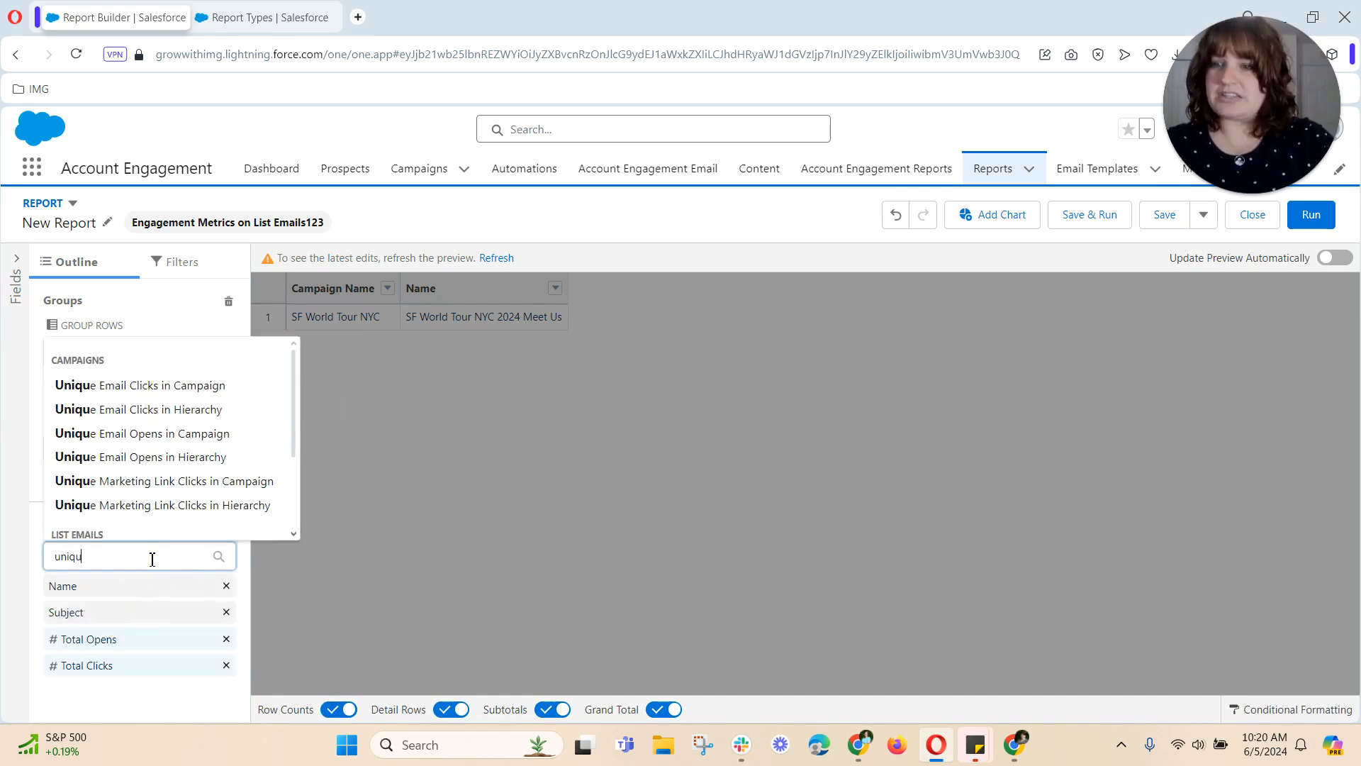
scroll(207, 477, "down", 3)
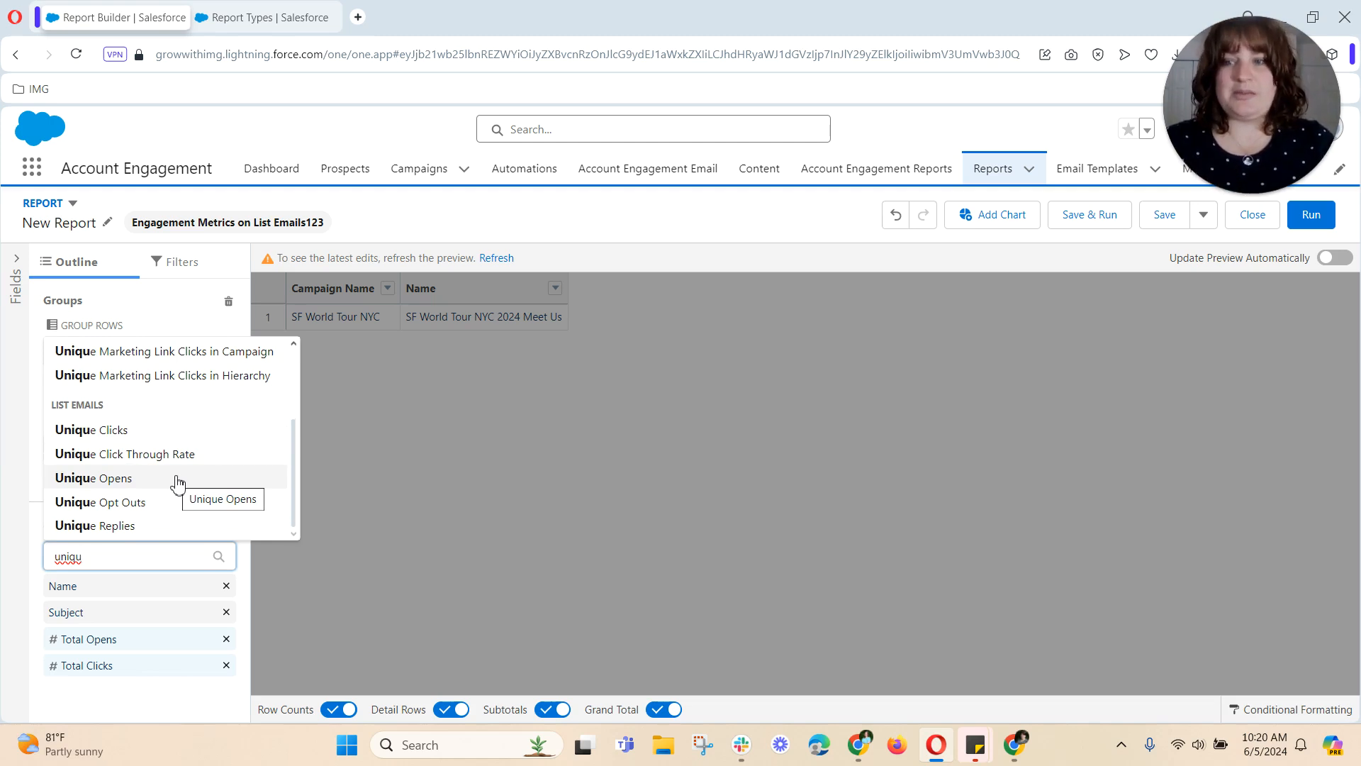
left_click(178, 480)
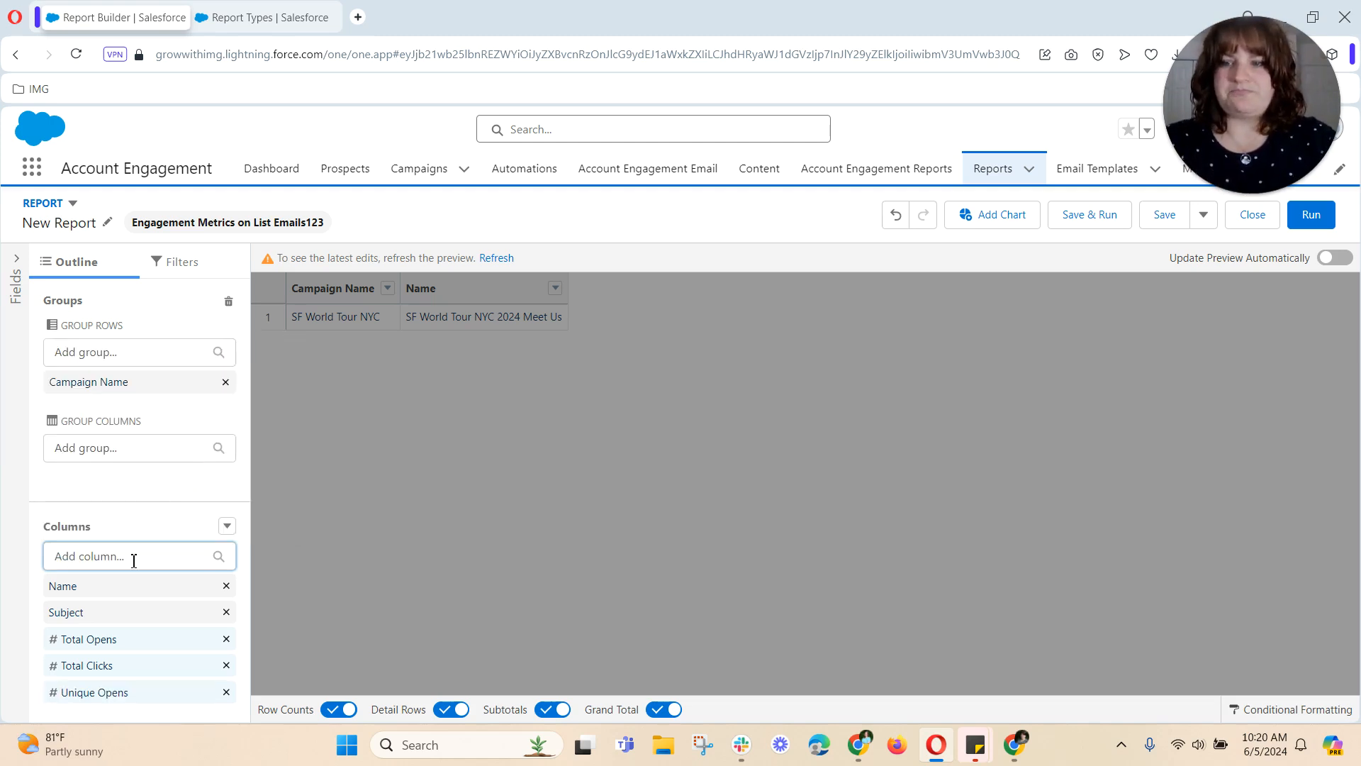
Review the remaining List Emails fields available as report columns, such as delivery, bounce, reply and opt-out metrics.
left_click(134, 557)
scroll(162, 490, "down", 3)
scroll(161, 487, "down", 10)
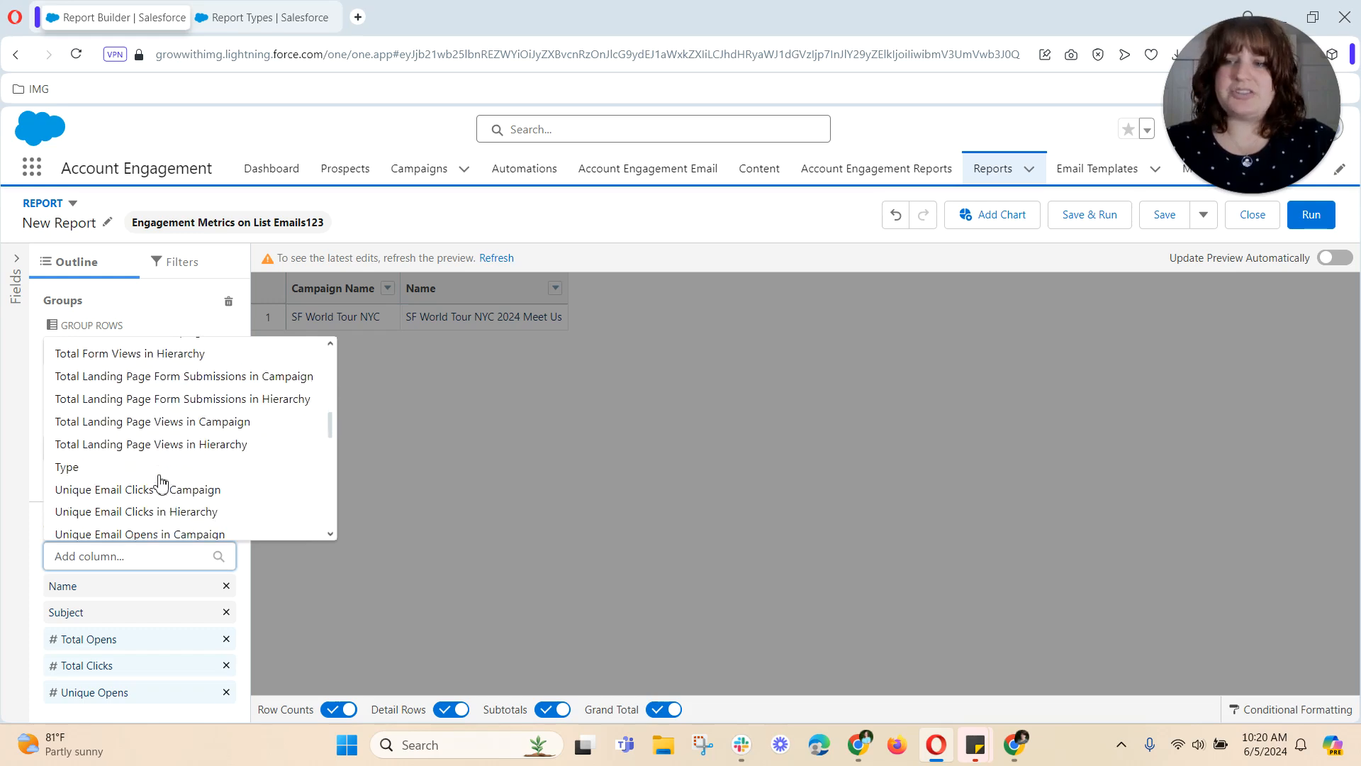
scroll(161, 483, "down", 5)
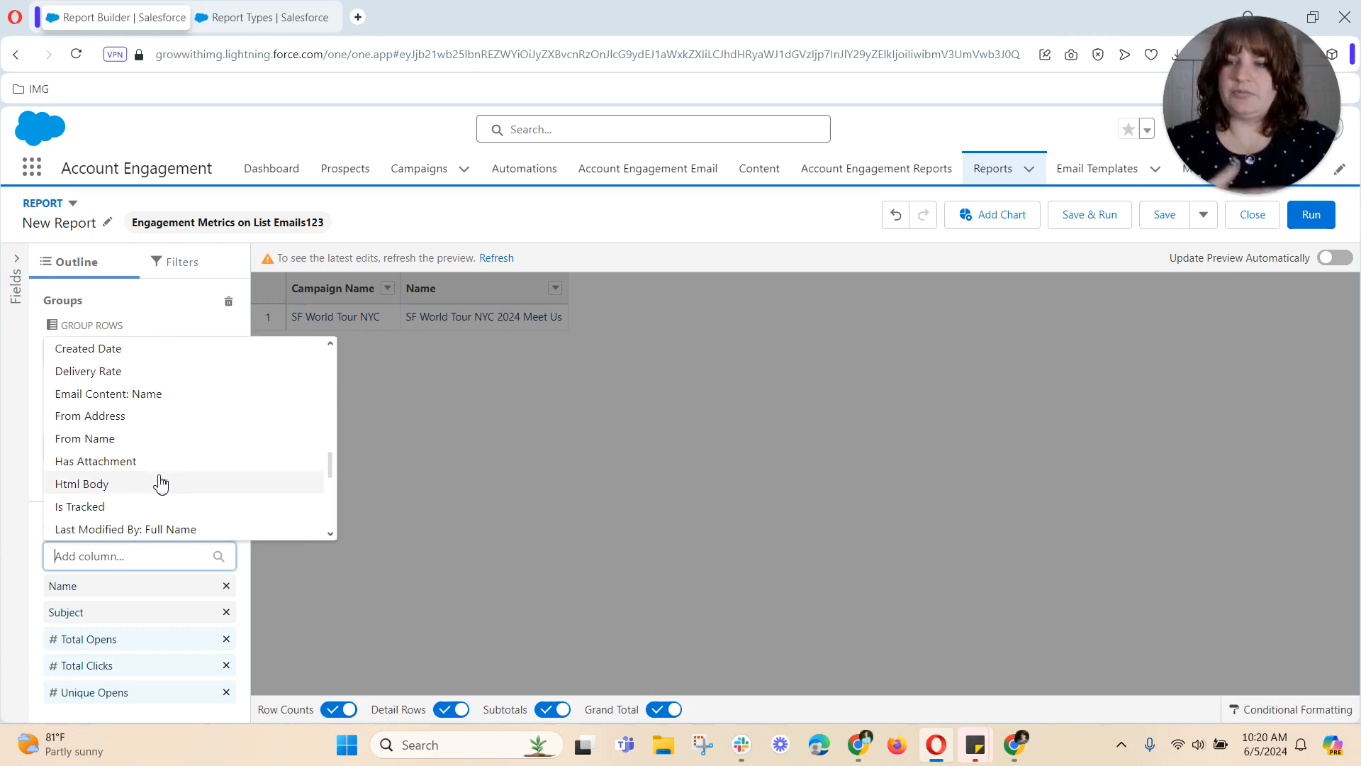
scroll(161, 484, "down", 2)
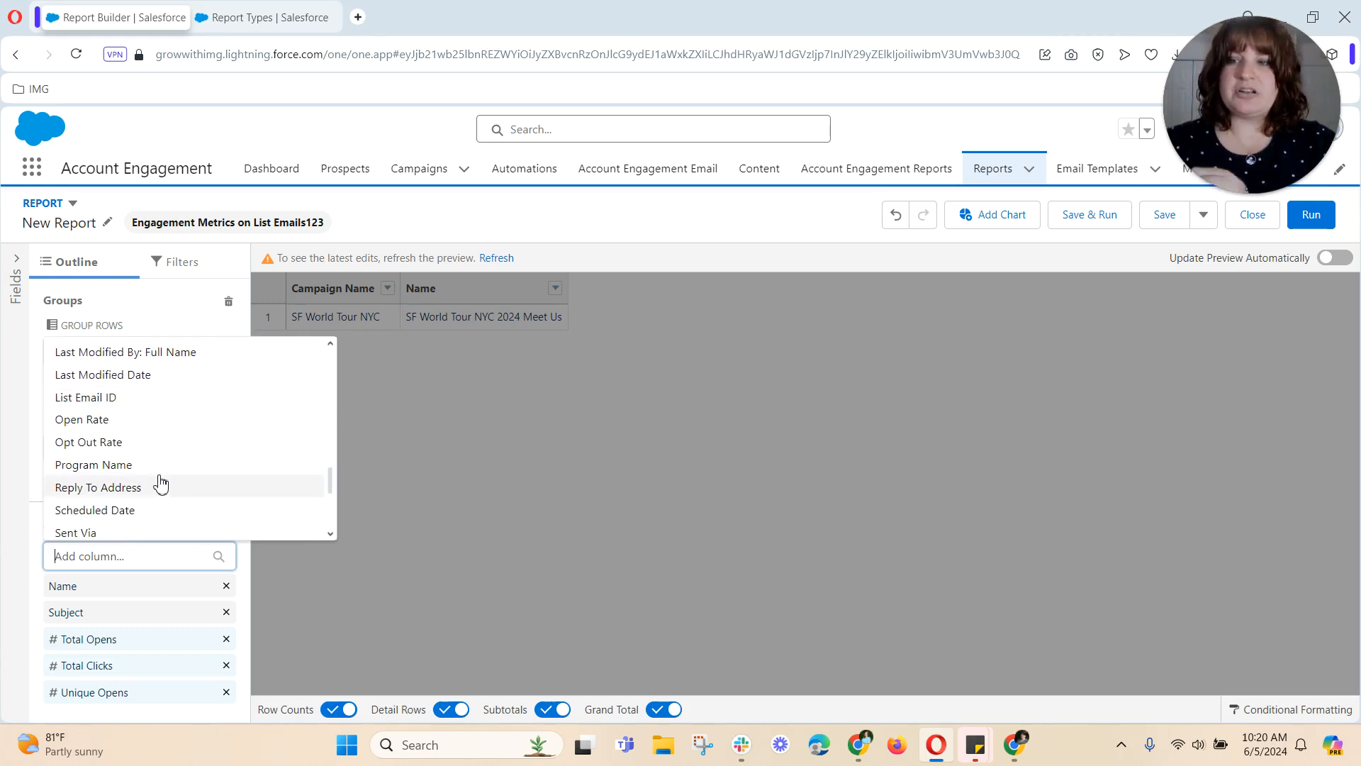
scroll(162, 484, "down", 8)
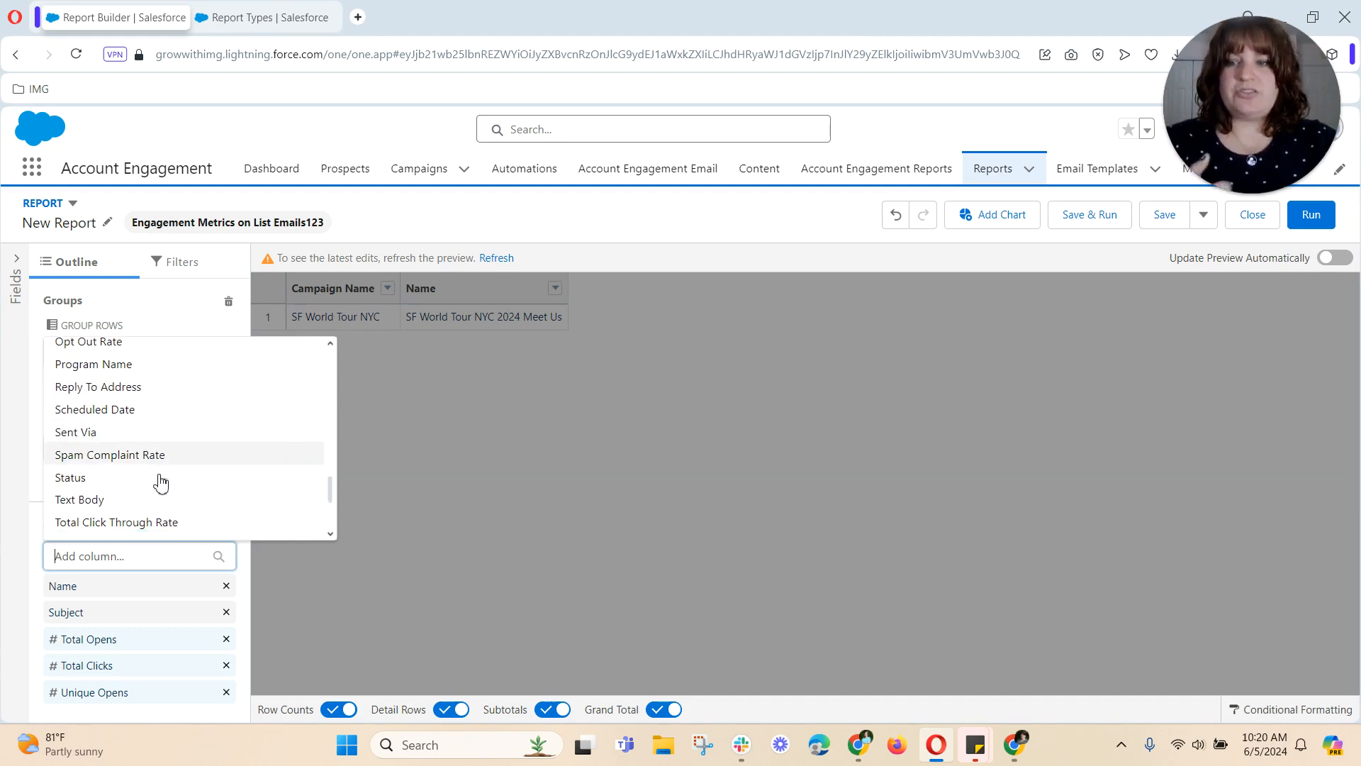
scroll(158, 473, "down", 1)
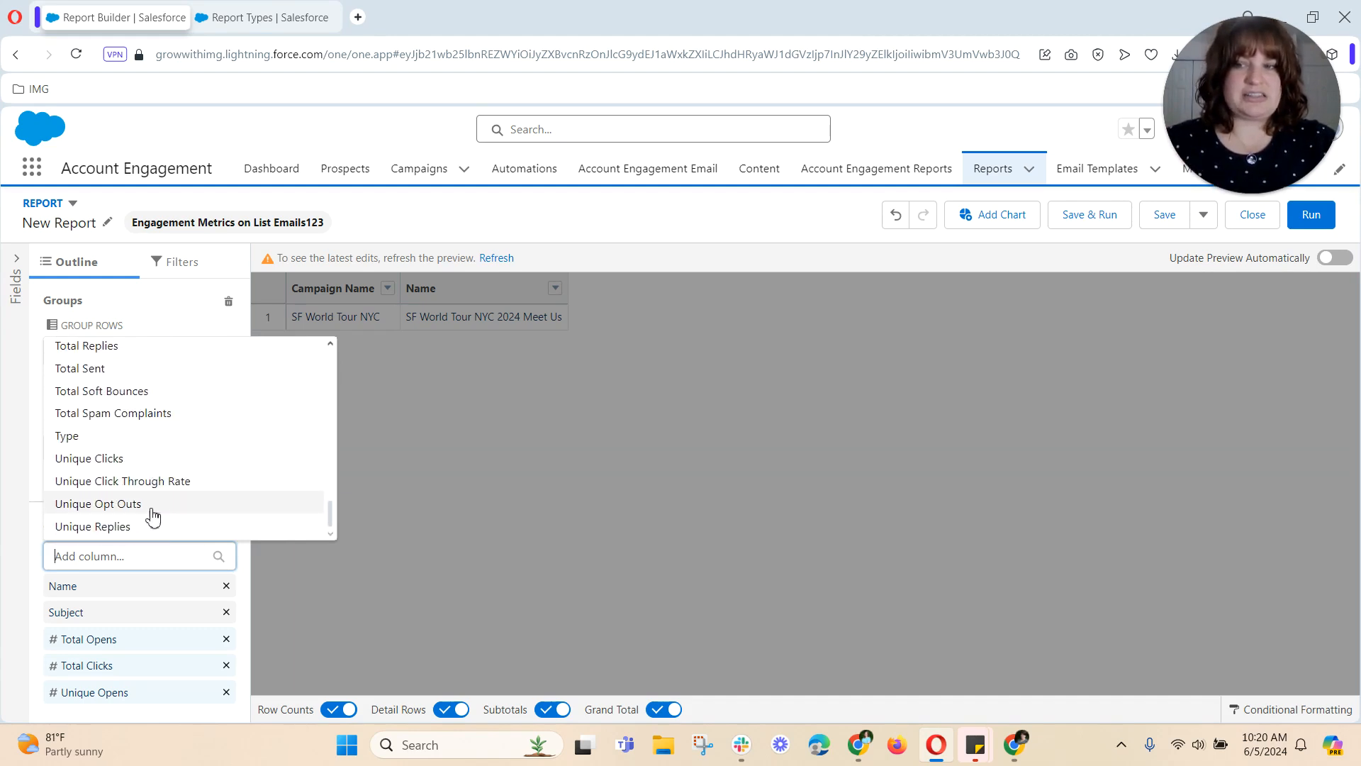
scroll(155, 535, "up", 3)
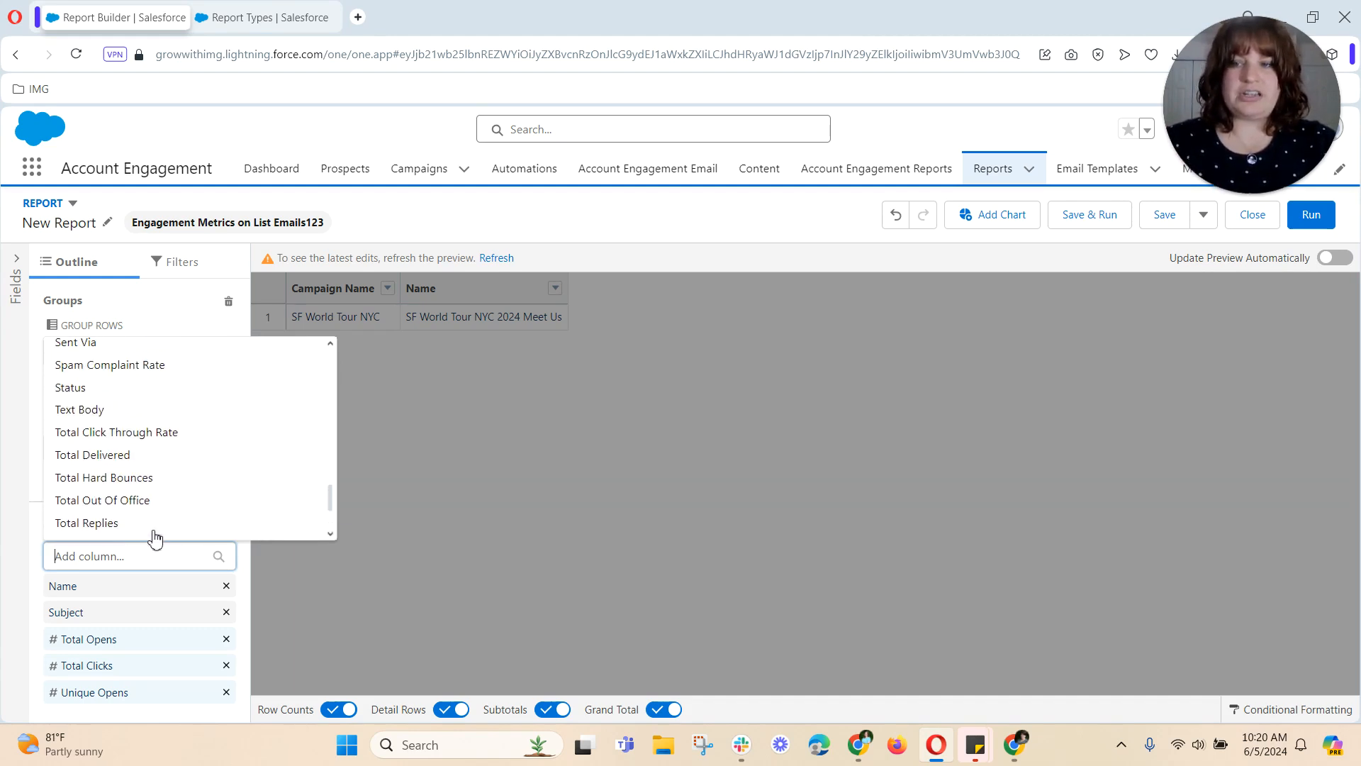
left_click(425, 495)
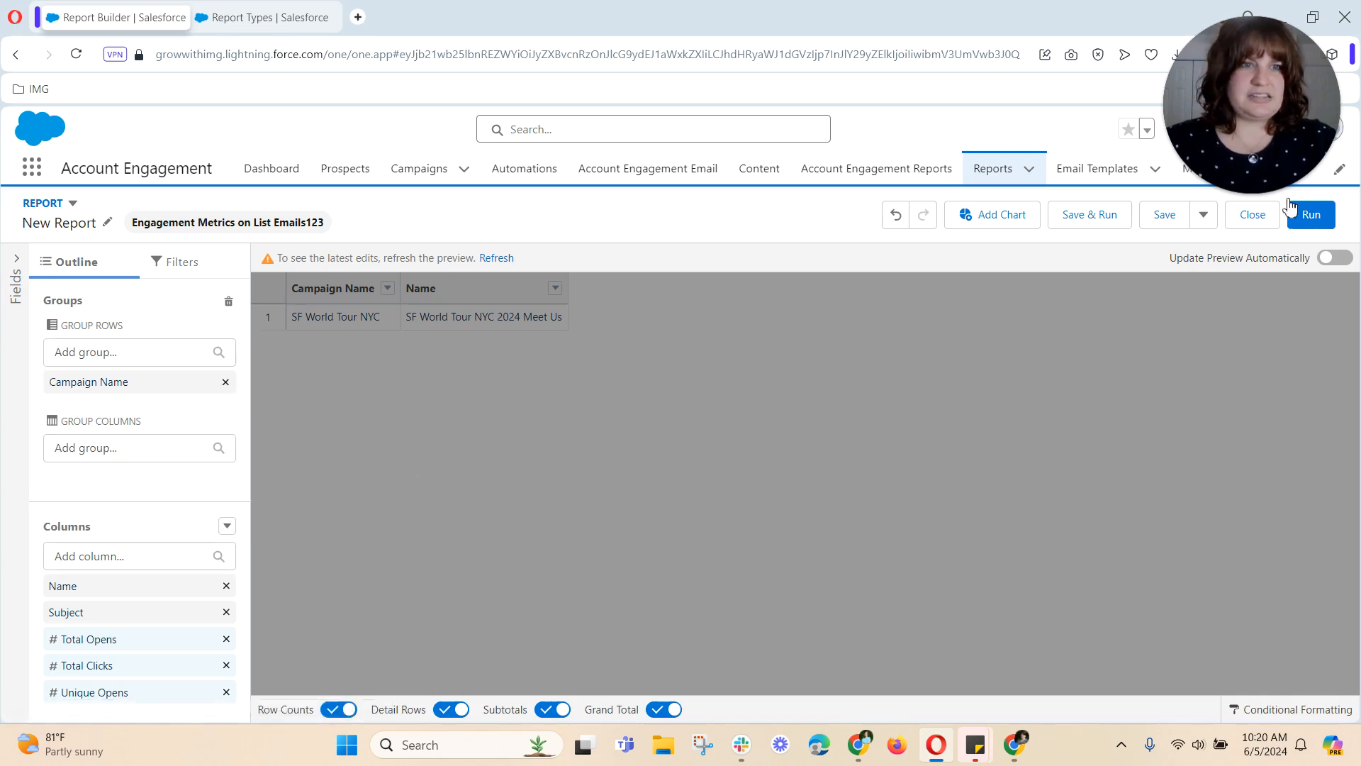
Start saving and running the report, and name it "Engagement Metrics List Emails Pardot".
left_click(1111, 225)
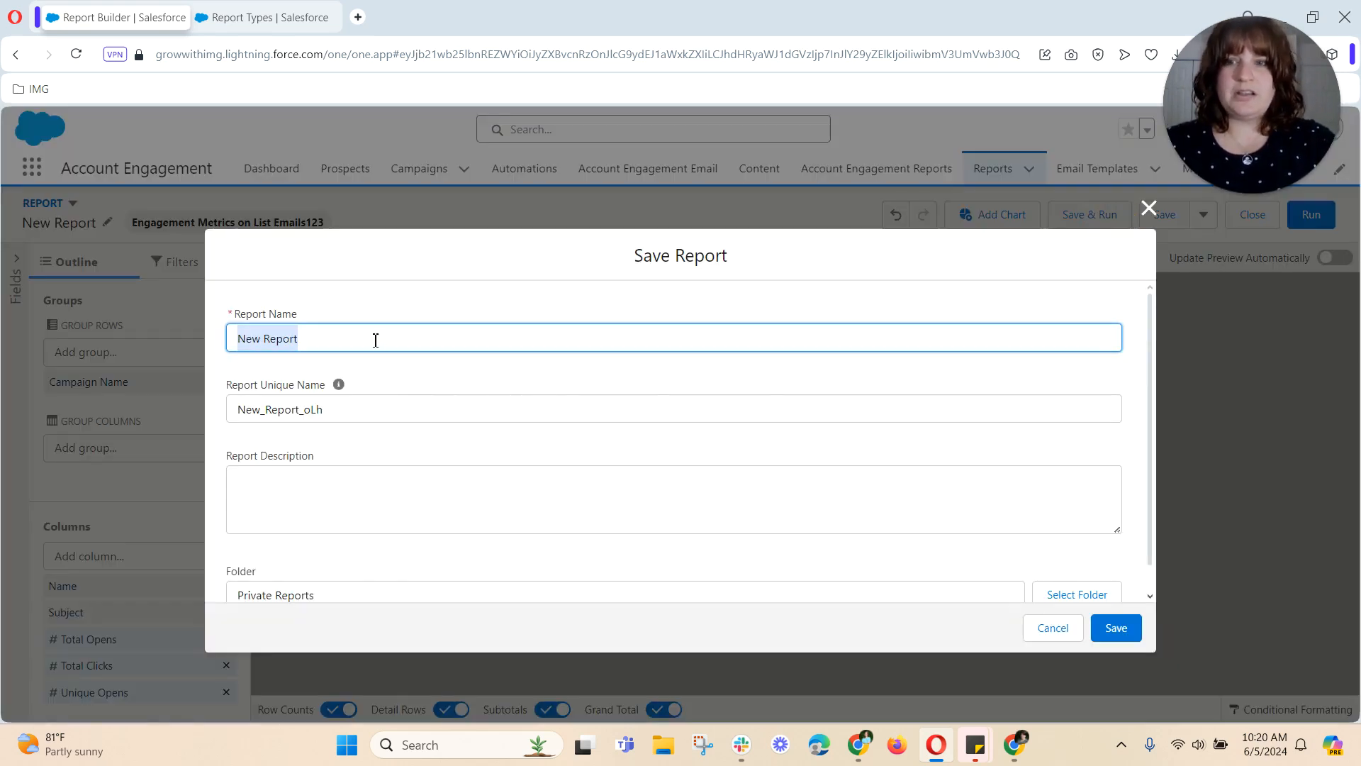
type("Engagment")
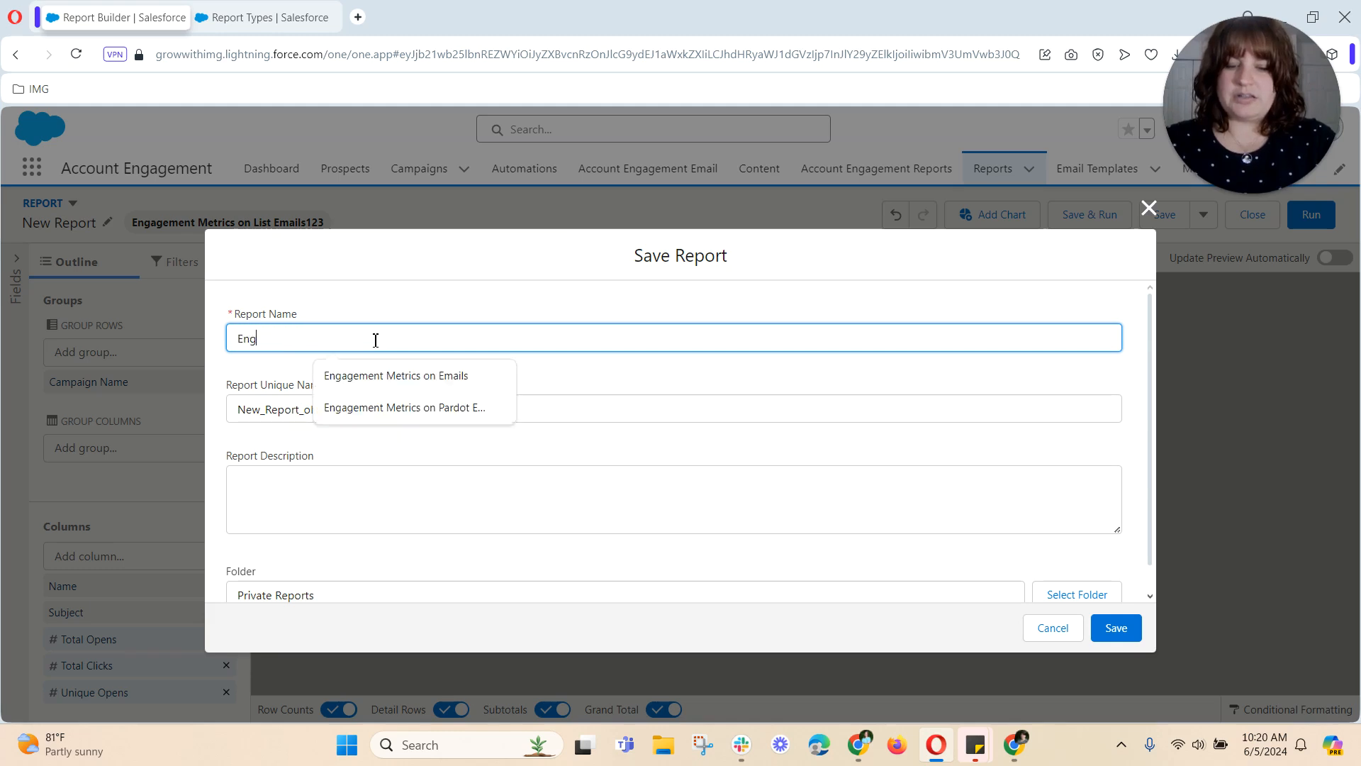
key("BackSpace")
type("em")
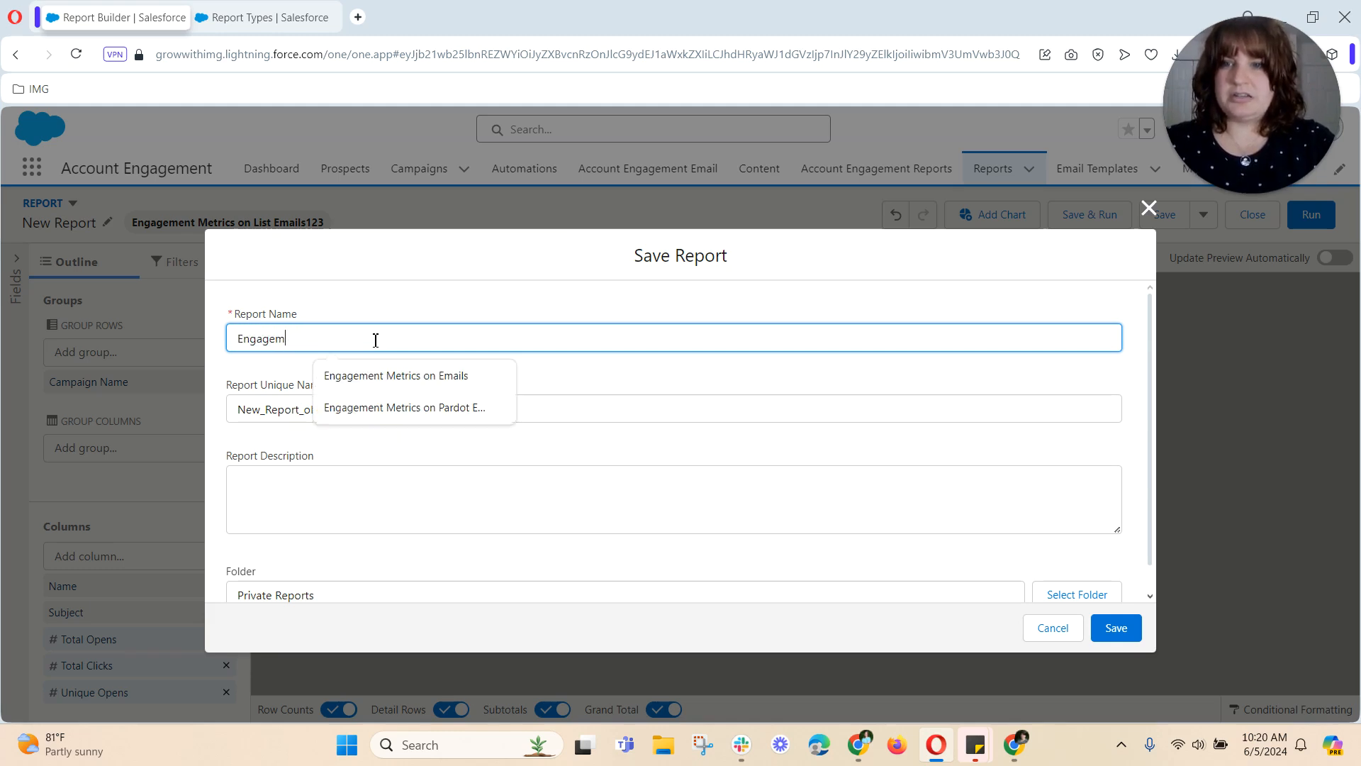
type("ent Metrics ")
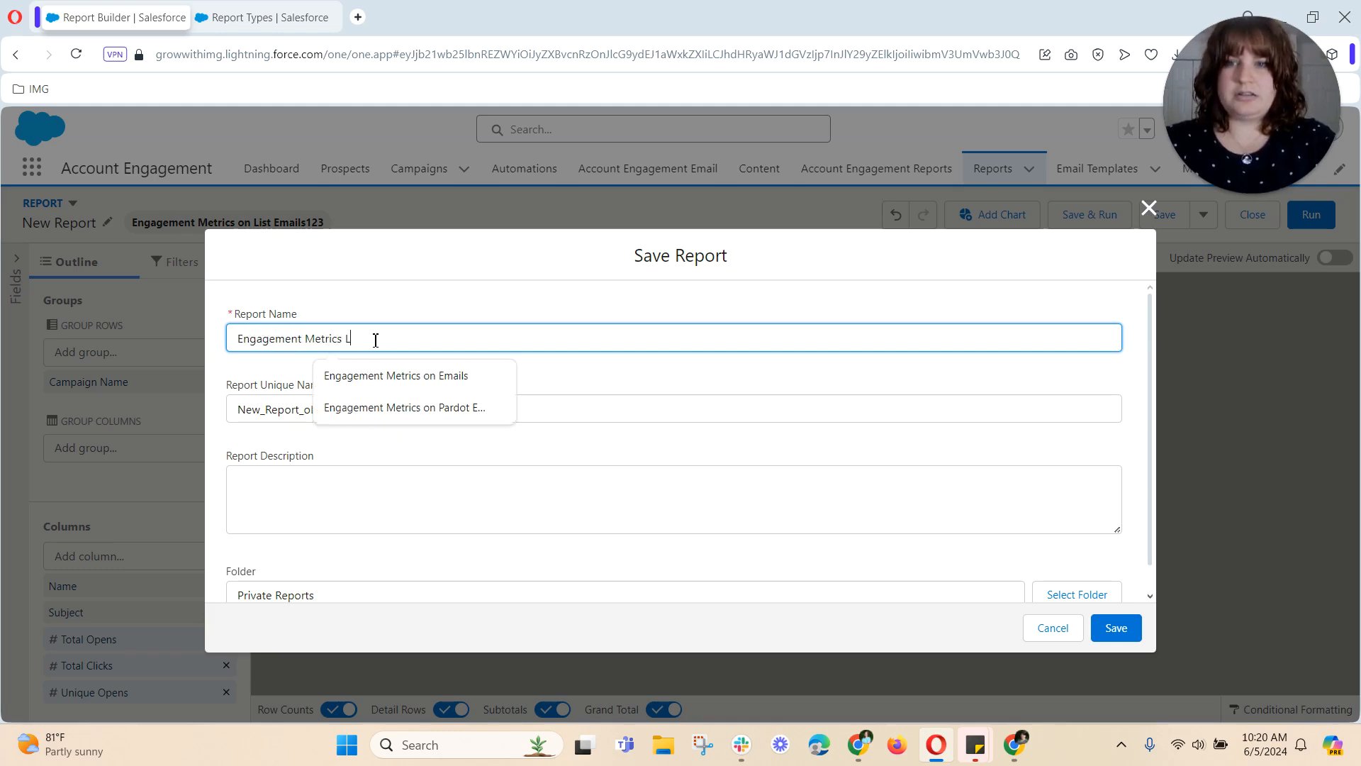
type("List Emails Pardot")
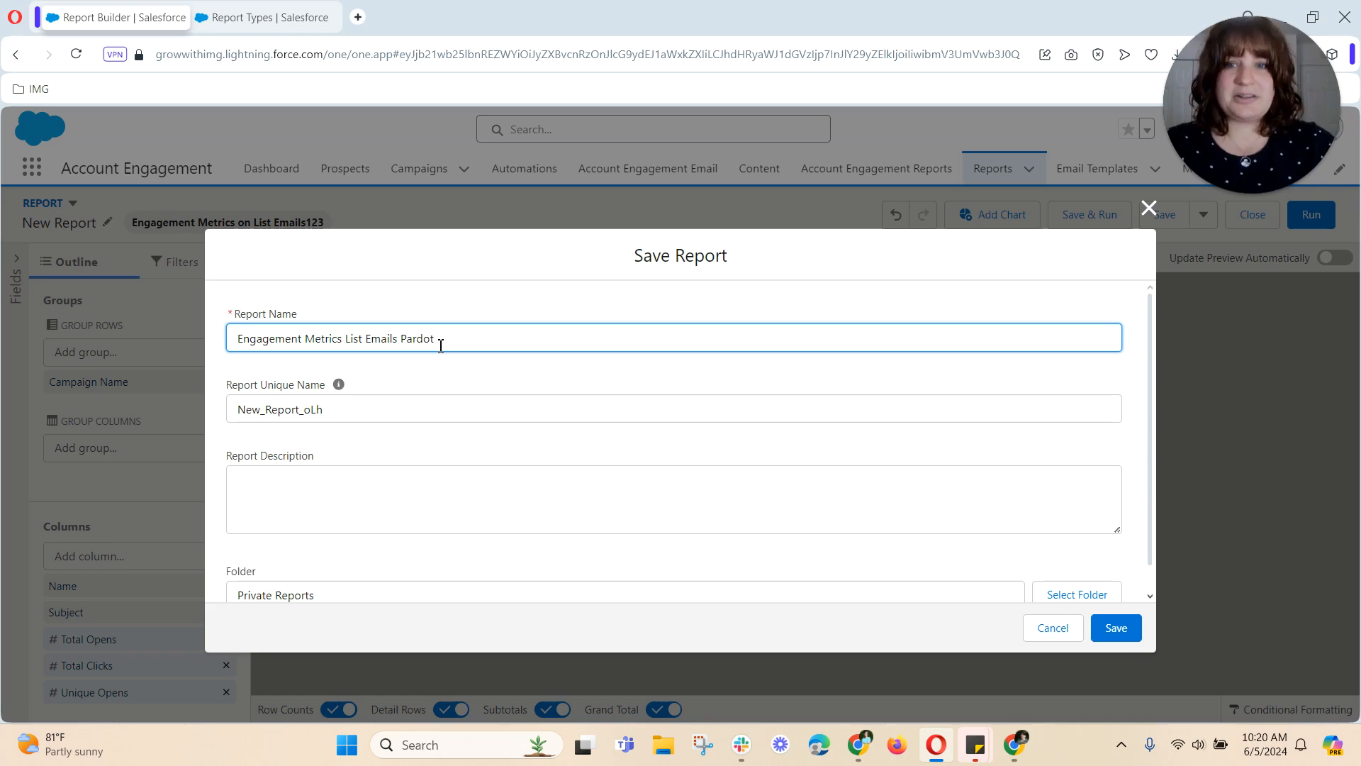
Set the report's unique name to Engagment_Metrics_List_Emails and its description to "Account Engagement (formerly Pardot) list emails".
left_click(430, 397)
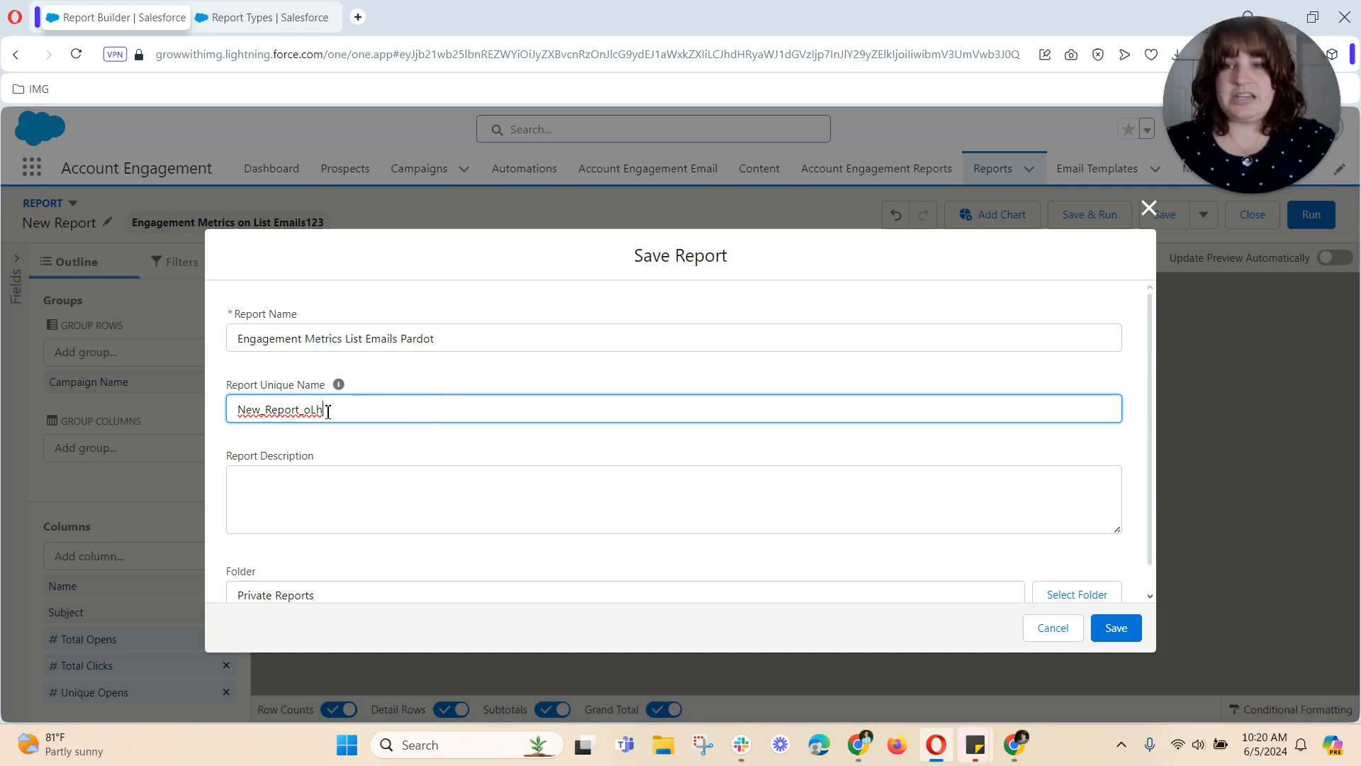
left_click_drag(324, 410, 229, 410)
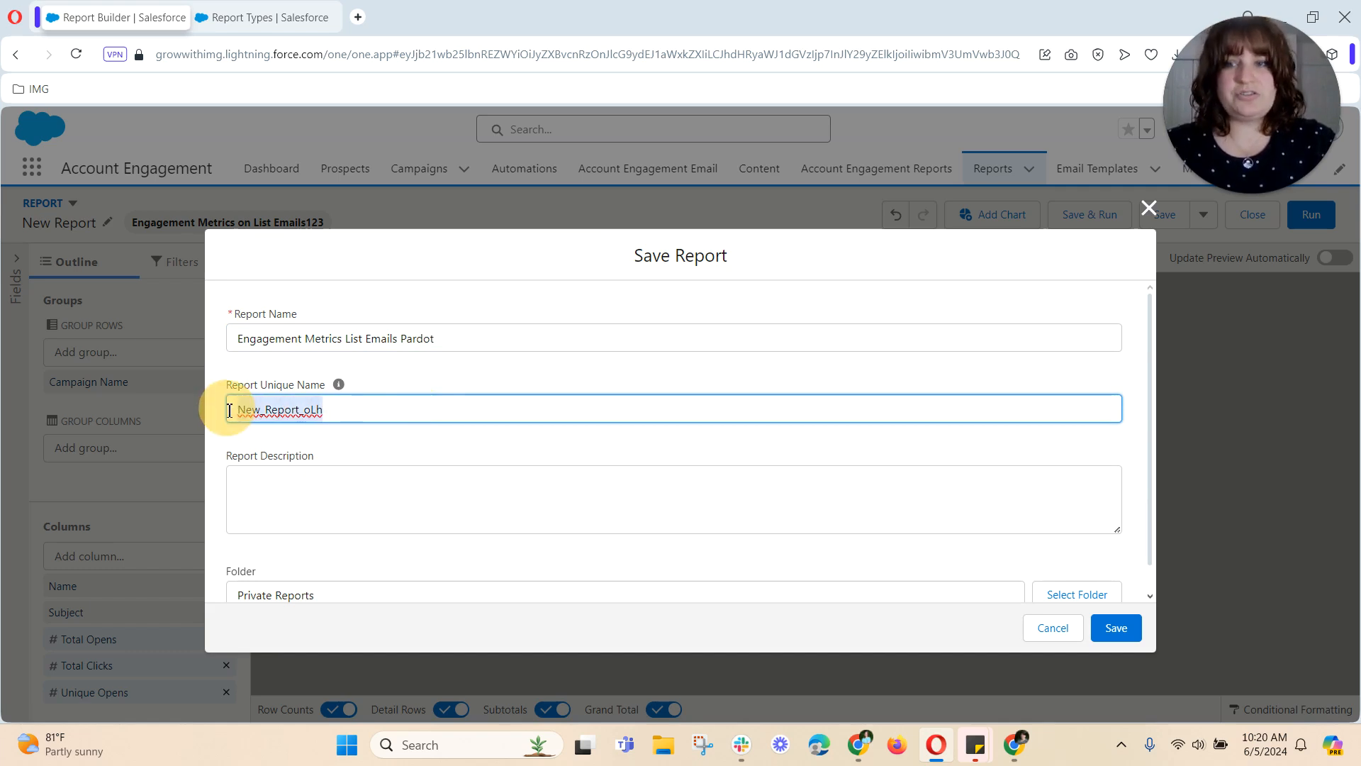
type("Engagment")
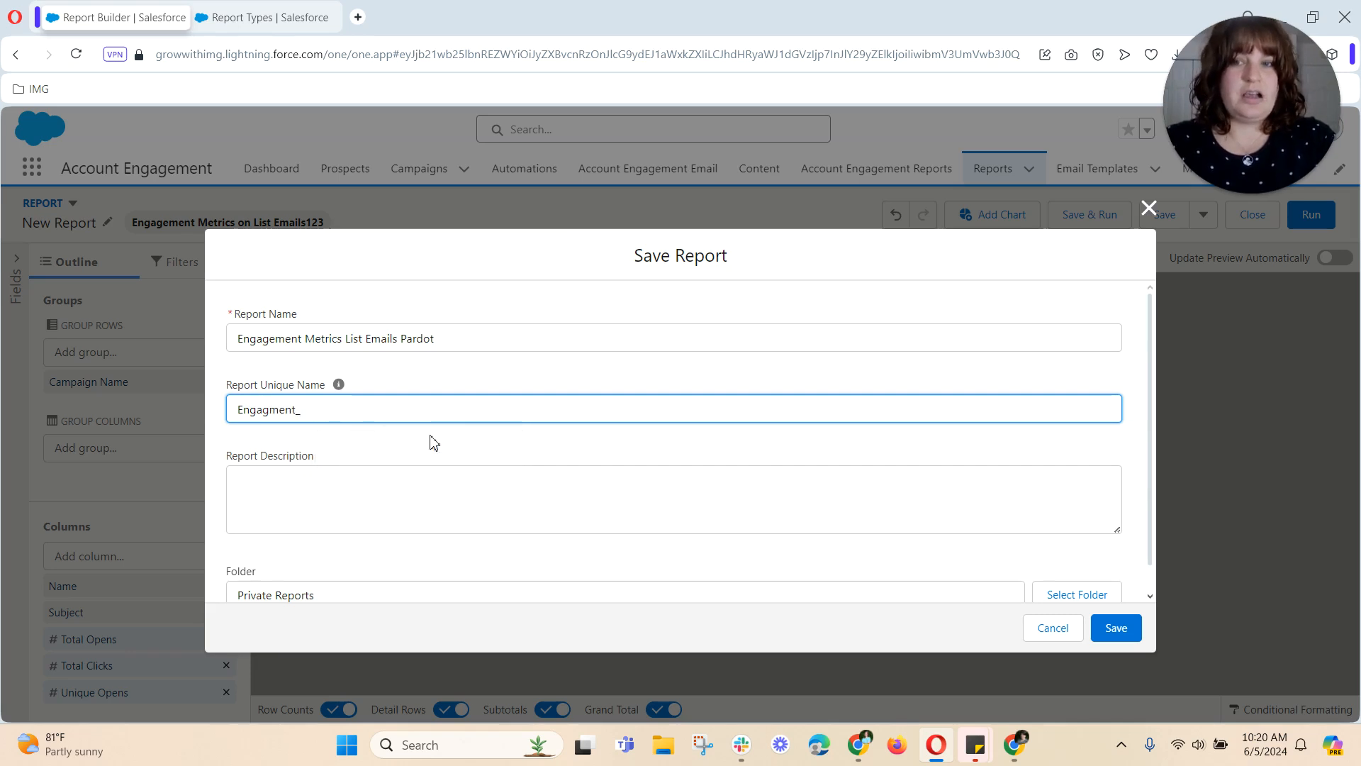
type("_Metrics_List_Emails")
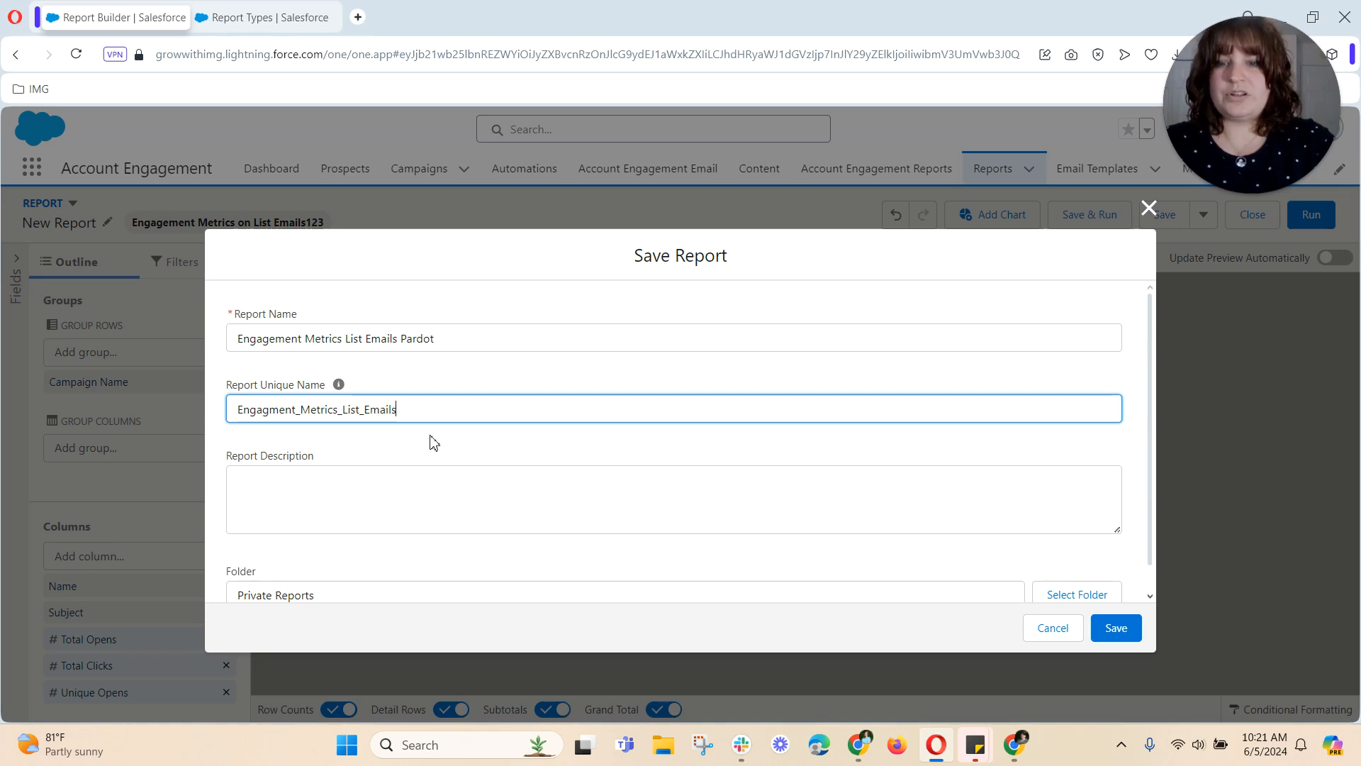
left_click(447, 477)
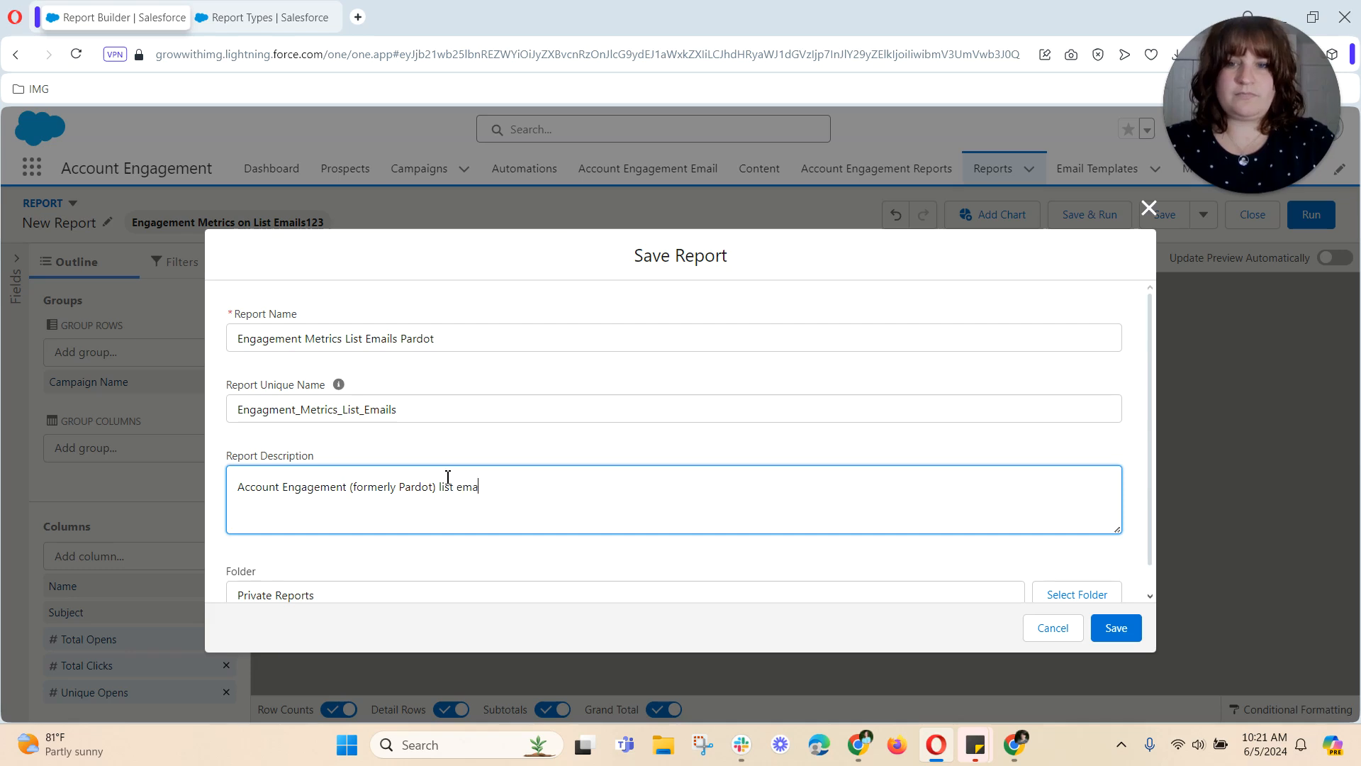
Choose the Public Reports folder as the report's location and save the report.
scroll(295, 586, "down", 1)
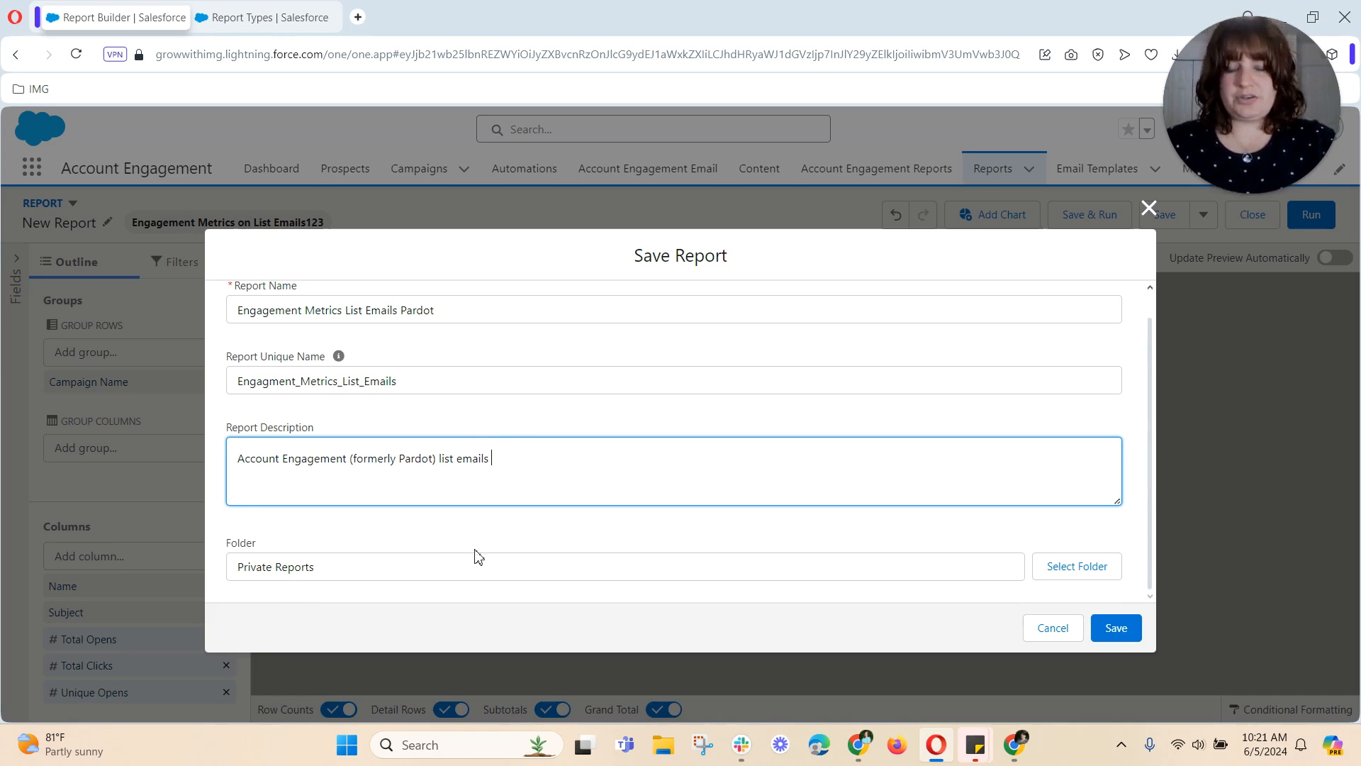
left_click(1071, 576)
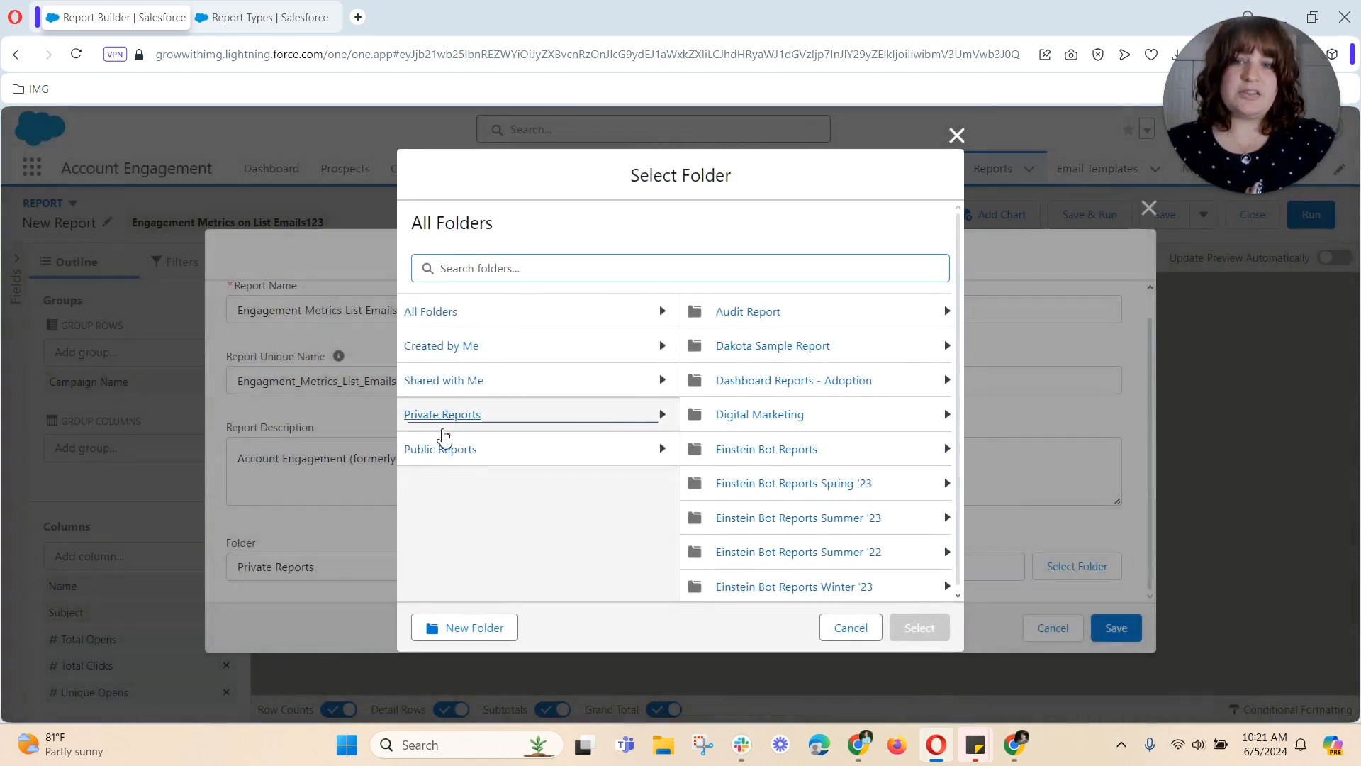
left_click(440, 449)
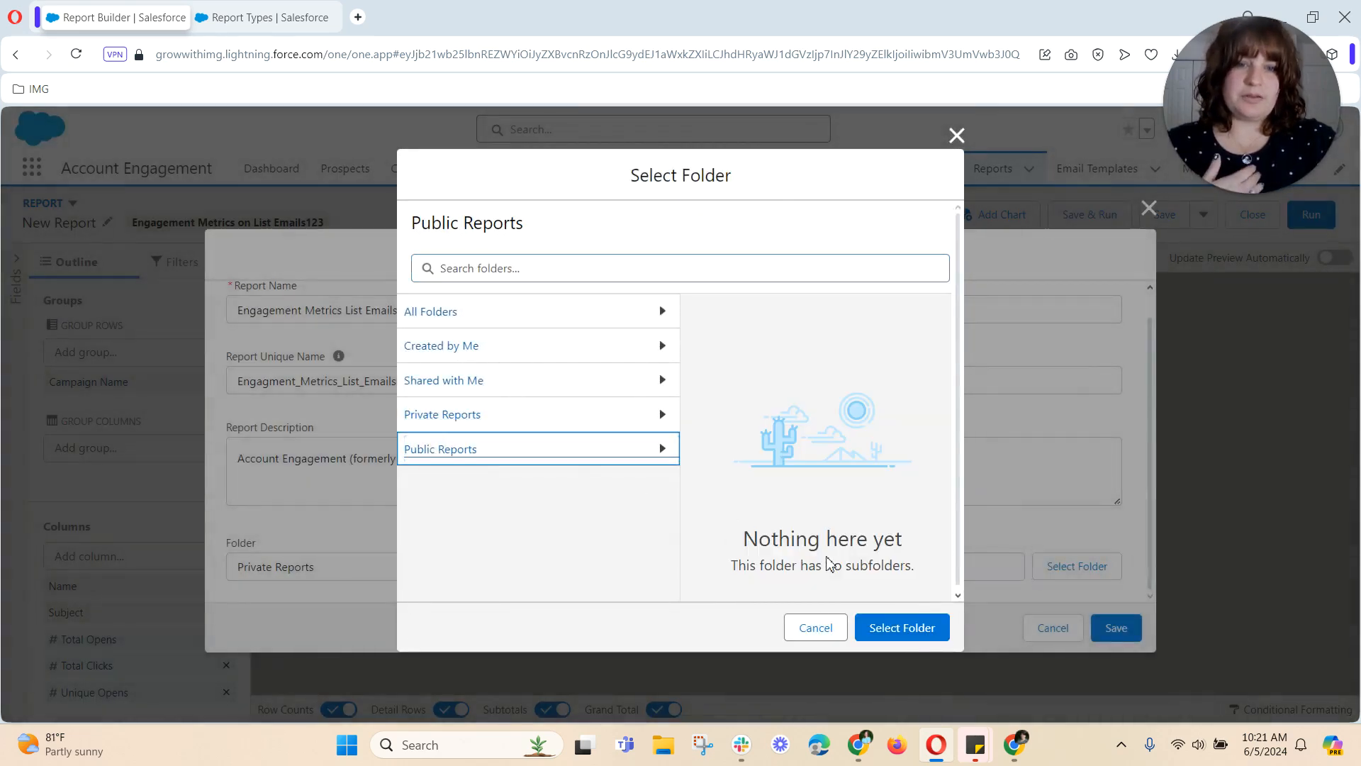
left_click(892, 627)
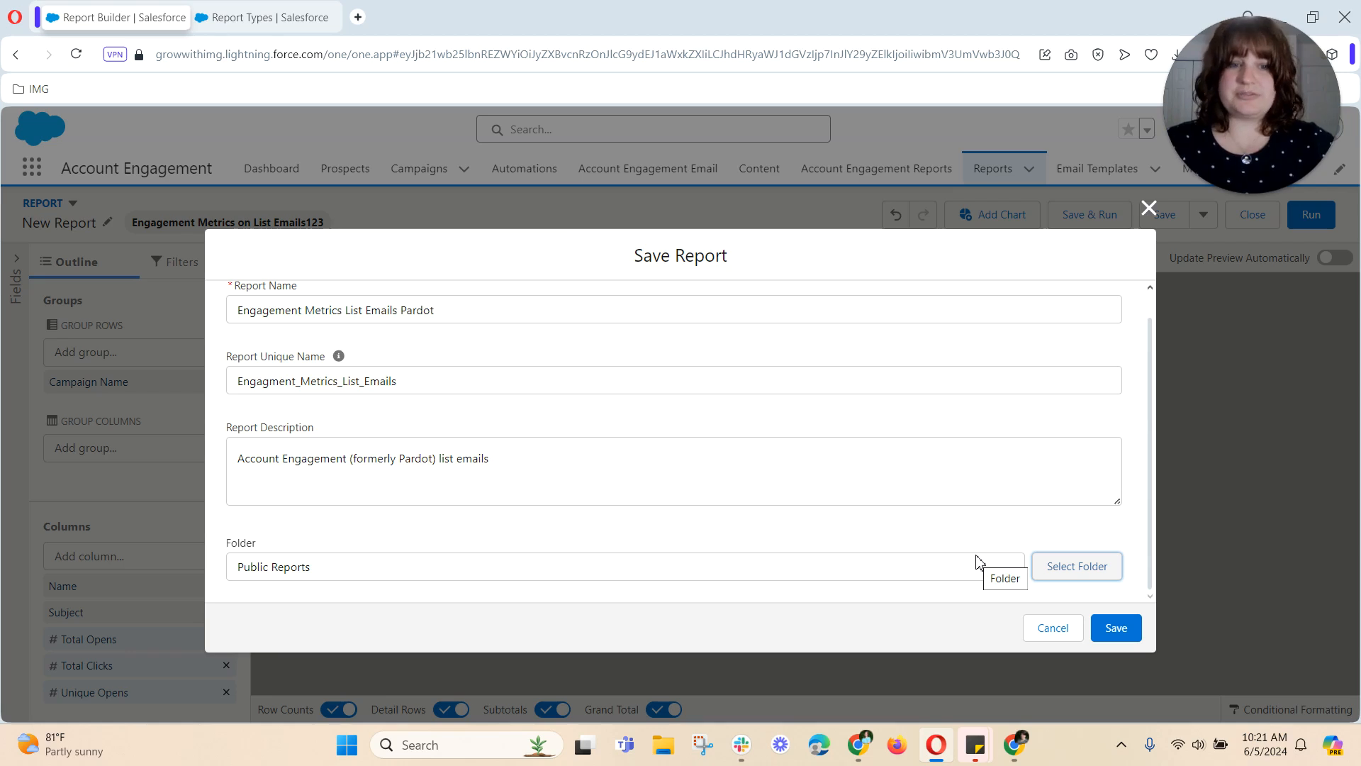
left_click(1117, 629)
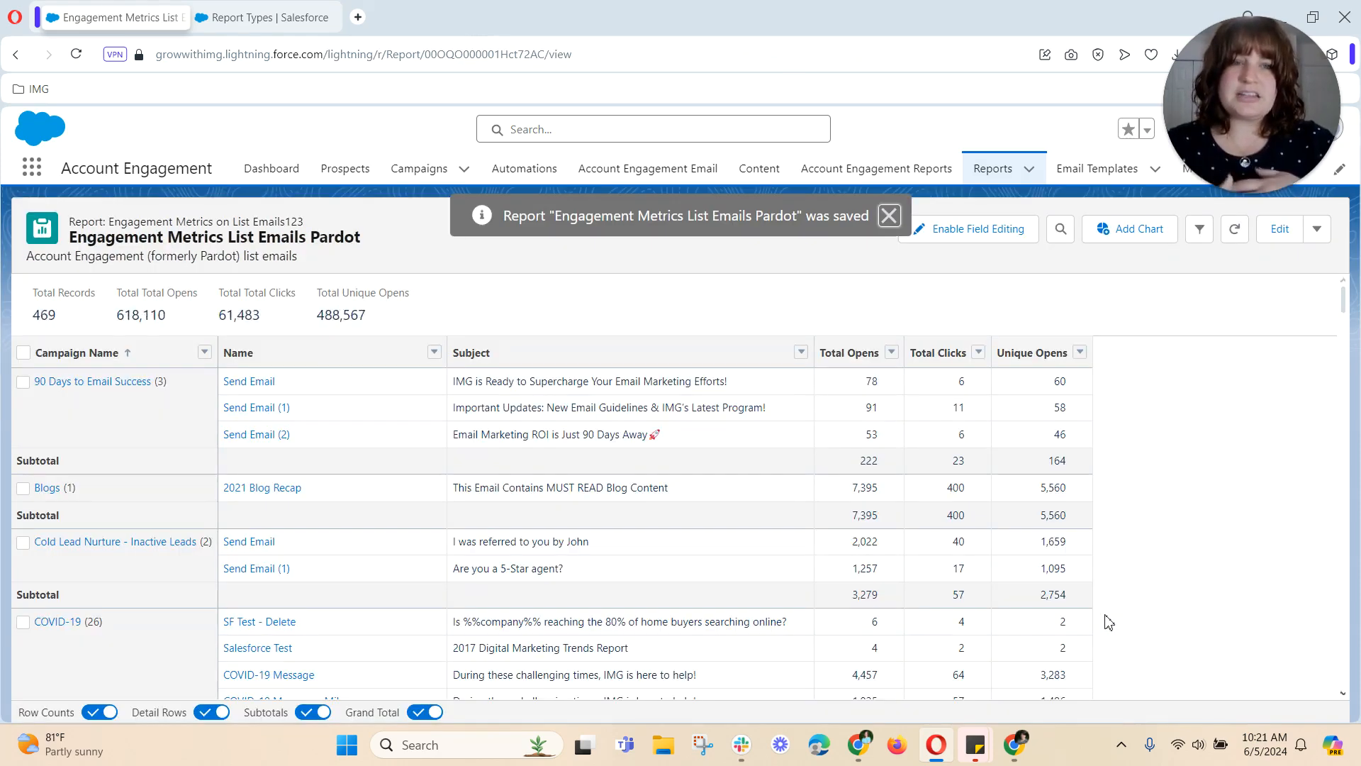
Review the report results by campaign, checking each email's subject, total opens, total clicks and unique opens.
scroll(1069, 596, "down", 4)
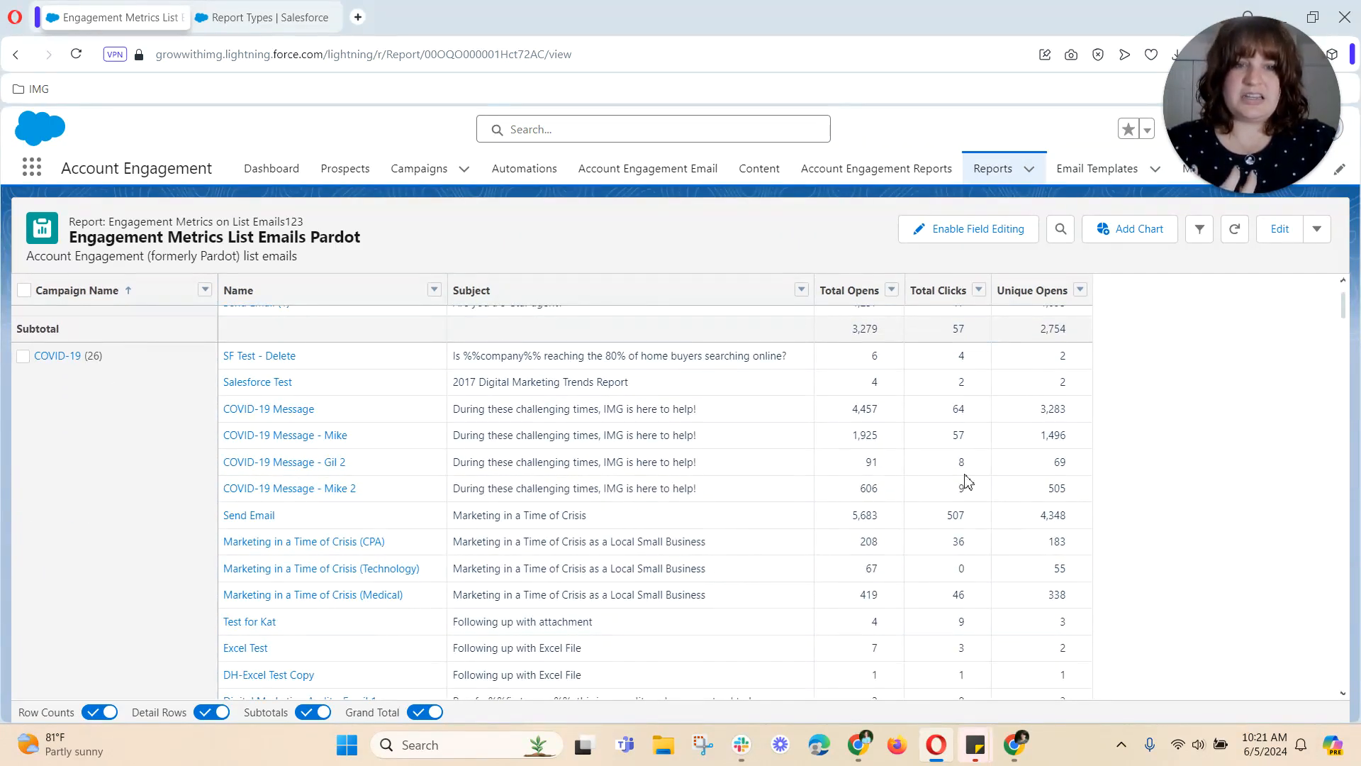
scroll(969, 483, "down", 12)
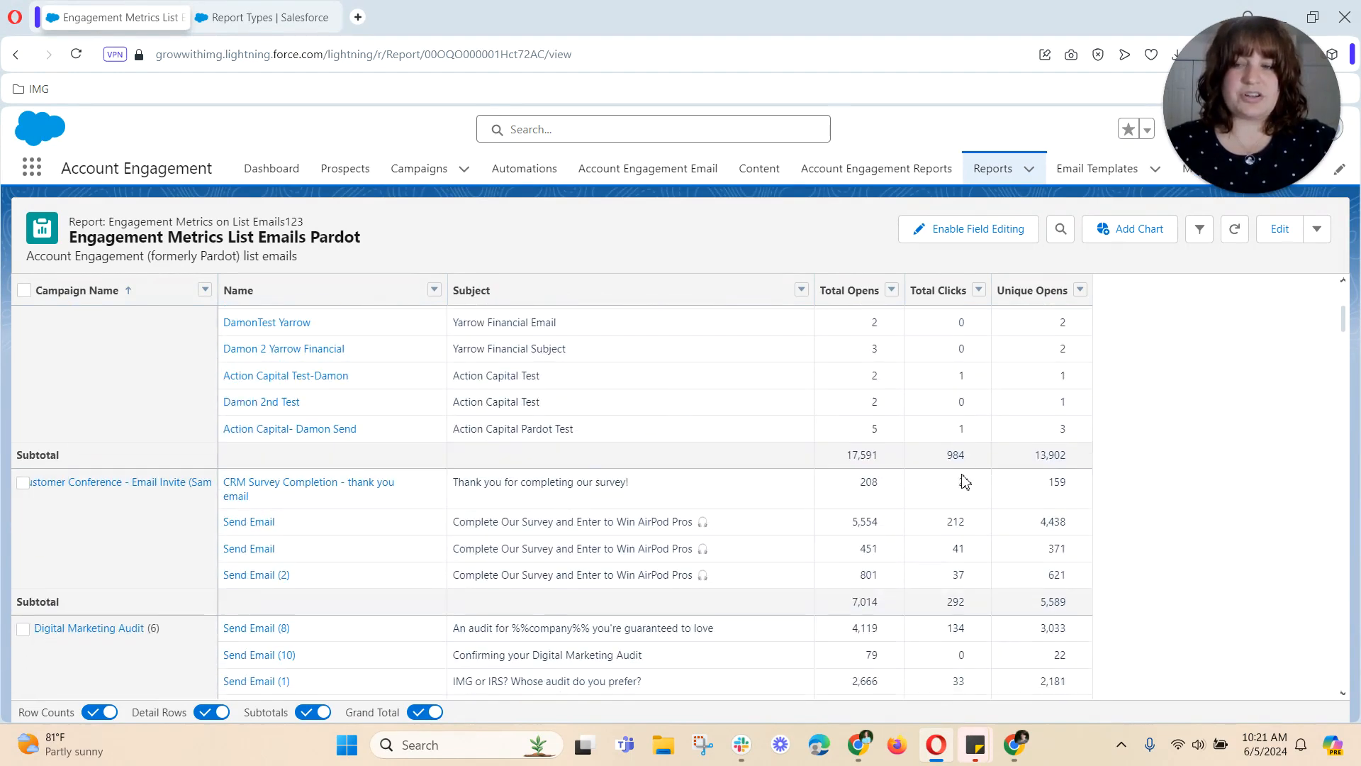
scroll(965, 483, "down", 2)
scroll(965, 482, "up", 7)
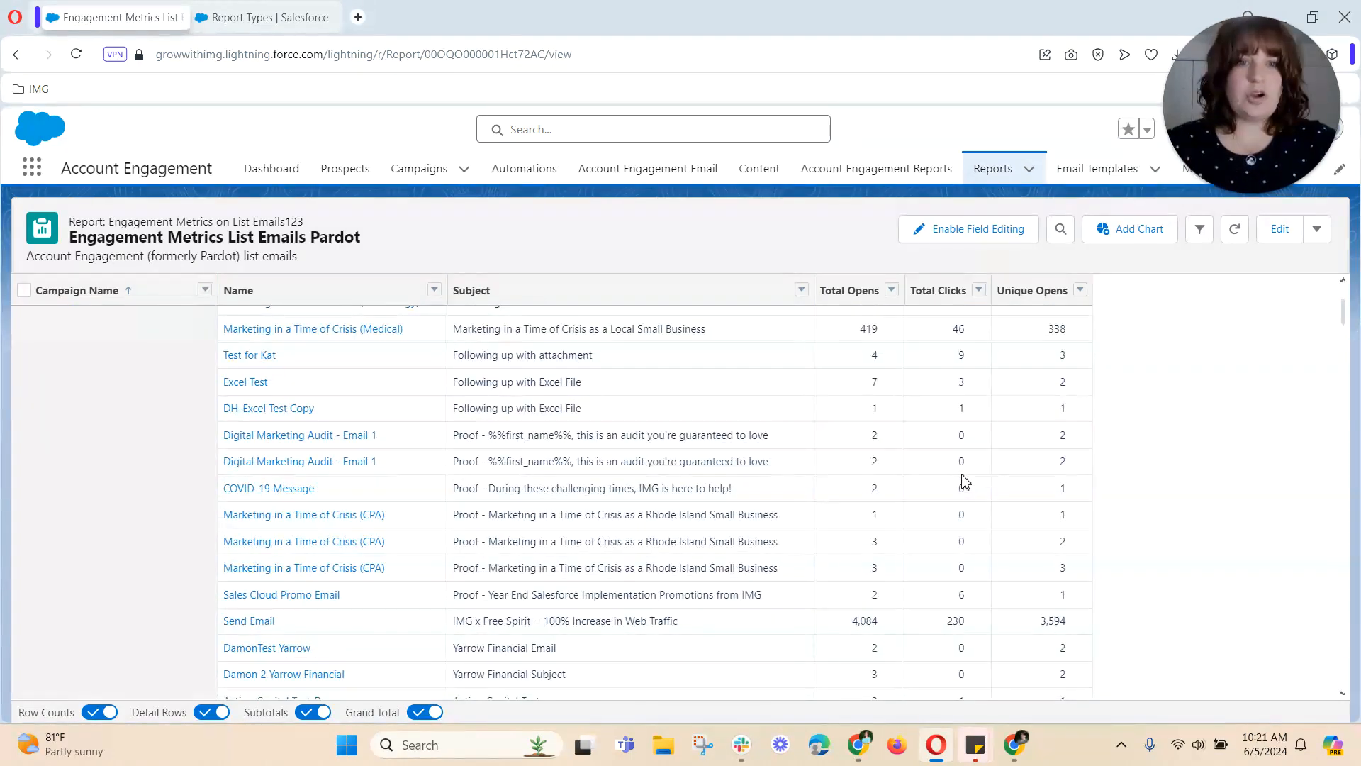
scroll(965, 483, "up", 10)
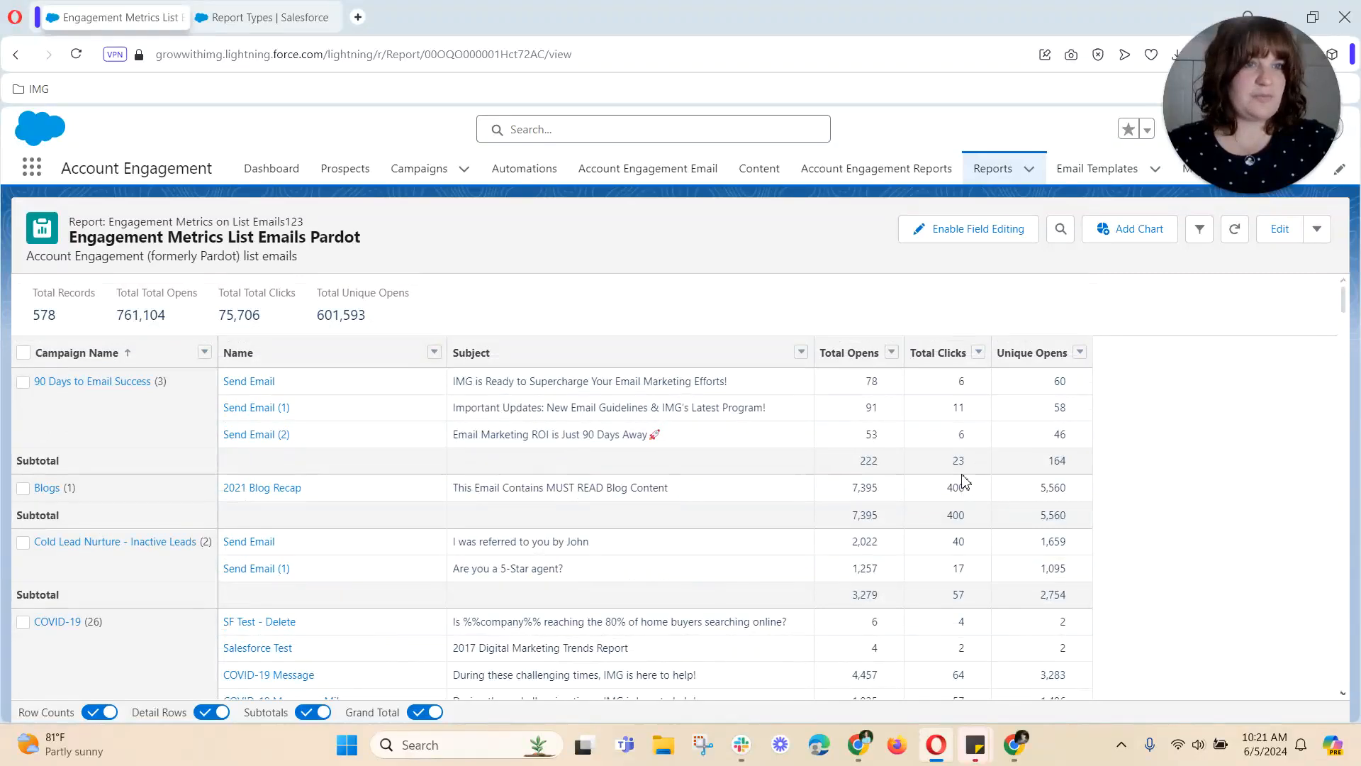